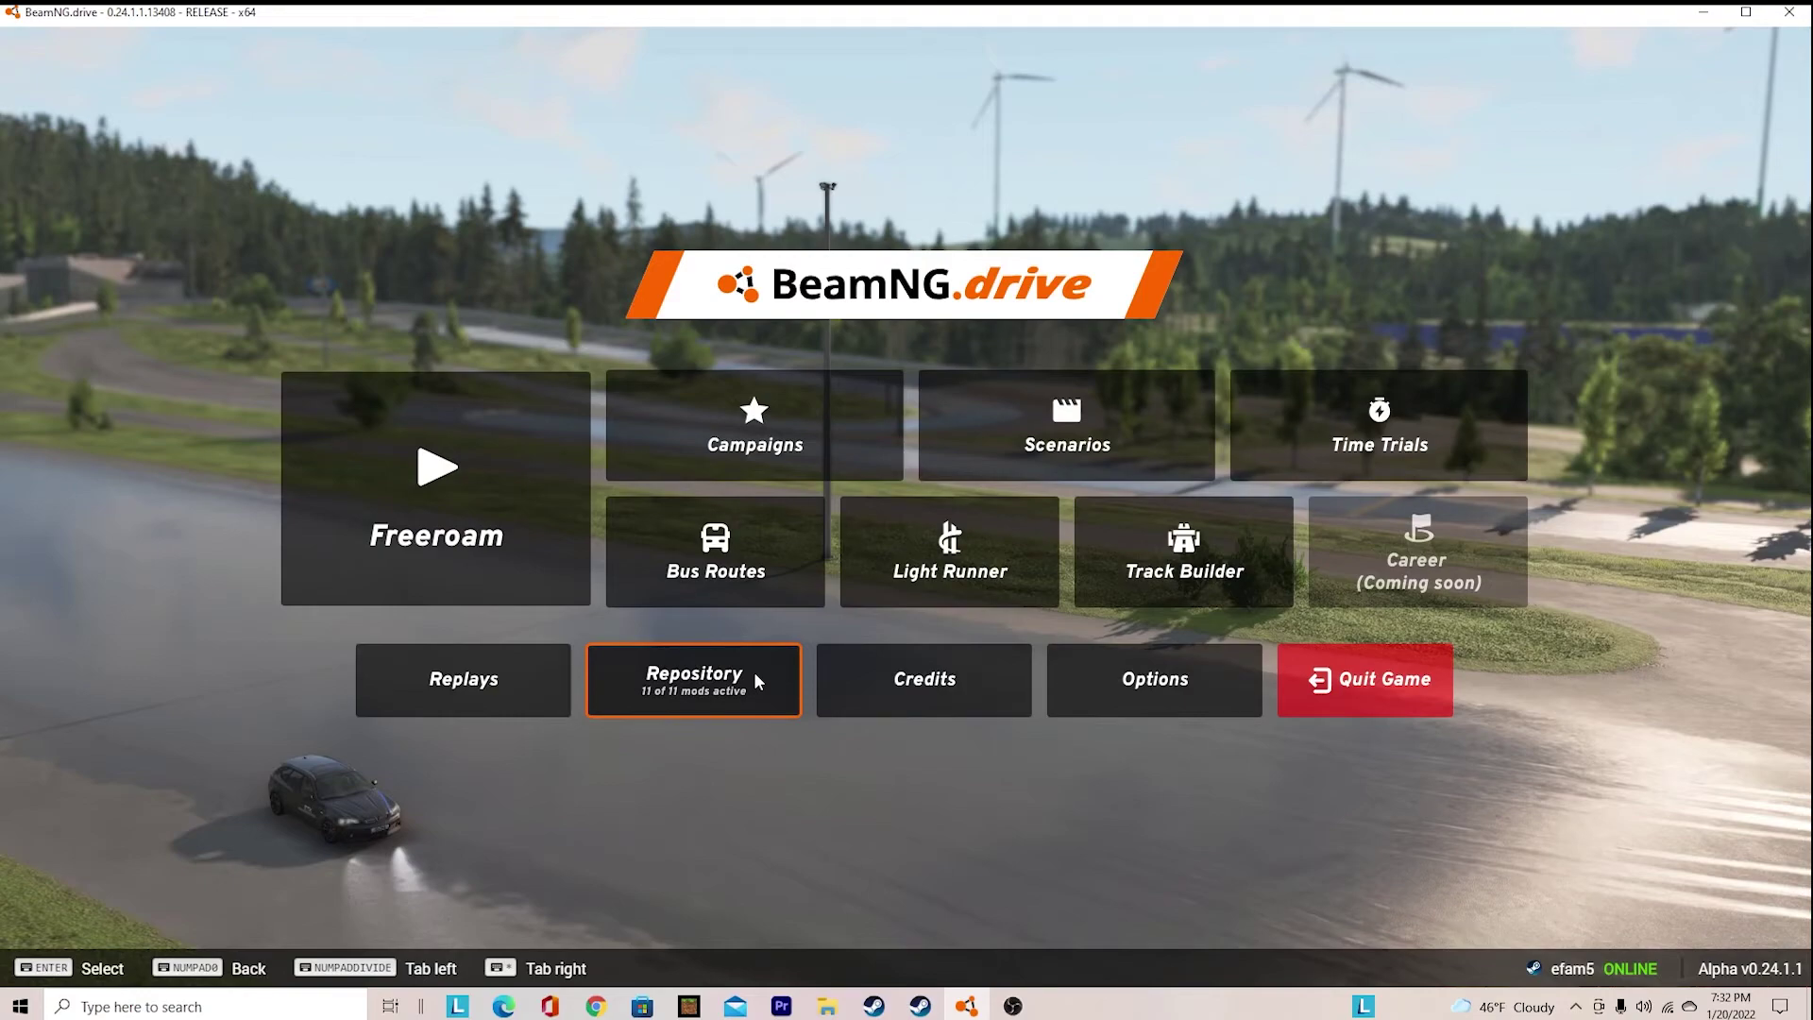
Open the mod Repository, go back to the main menu, reopen it and focus its search field
left_click(756, 680)
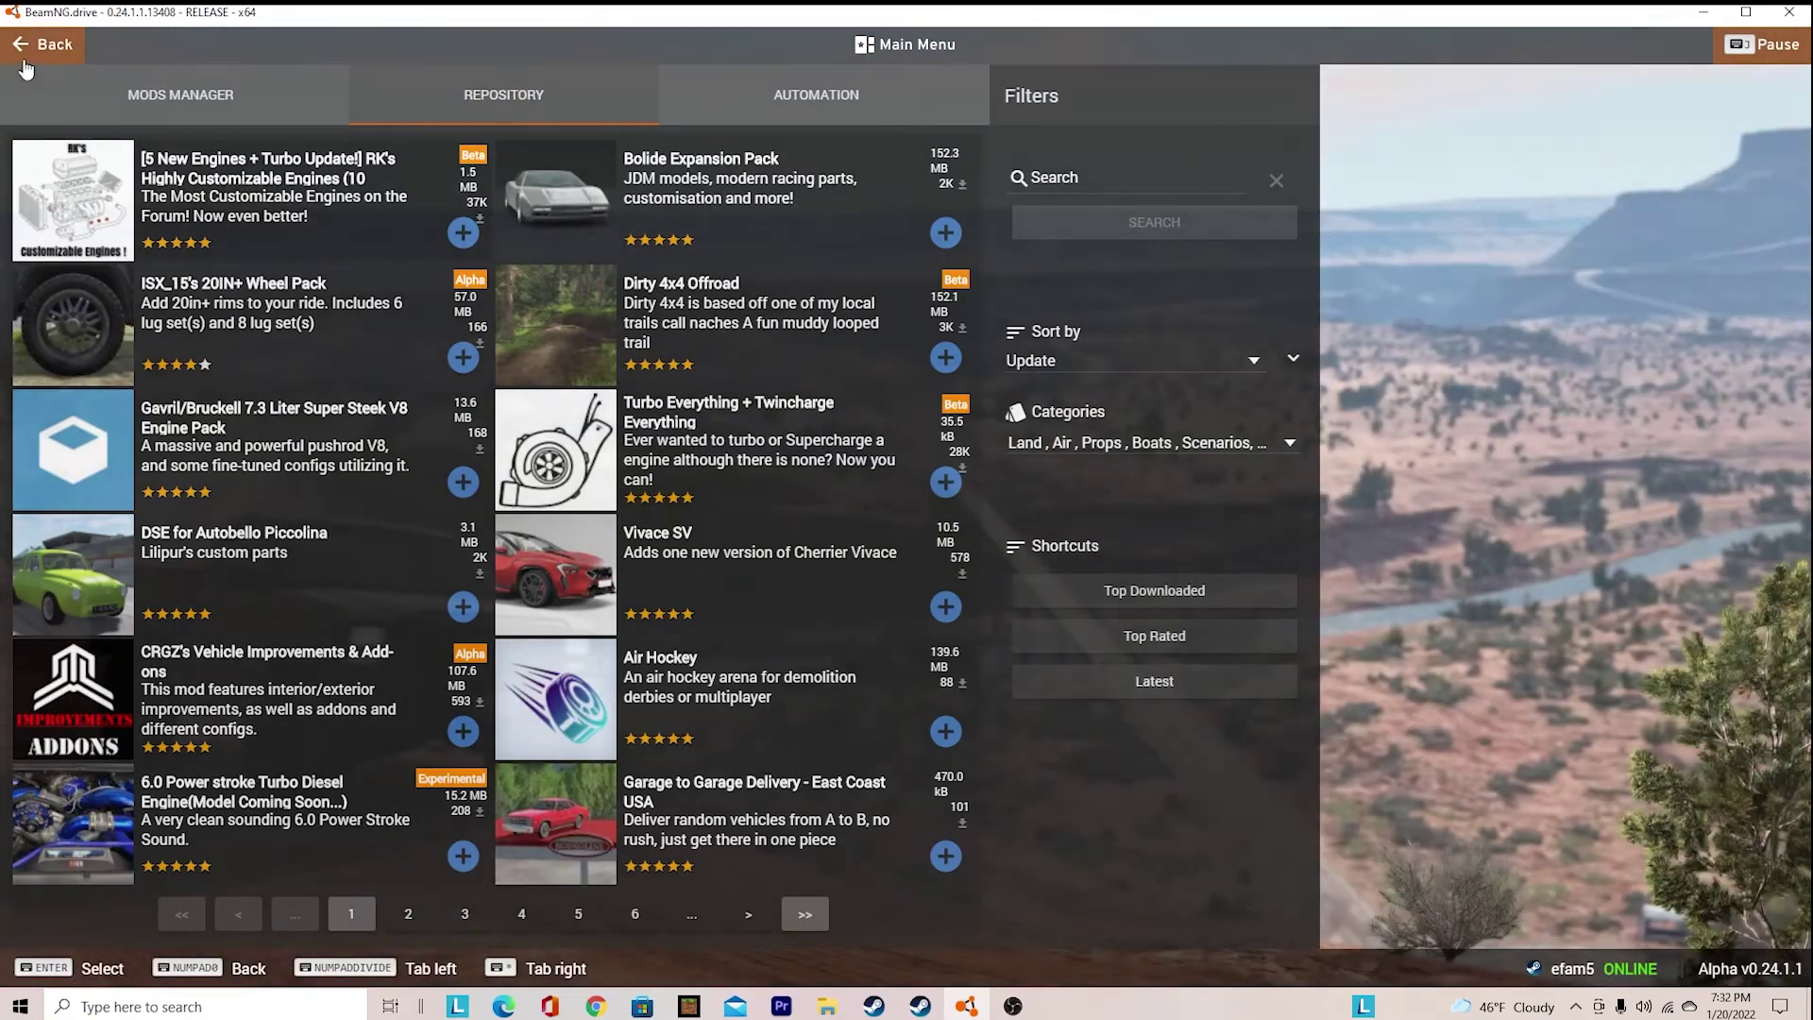
left_click(42, 45)
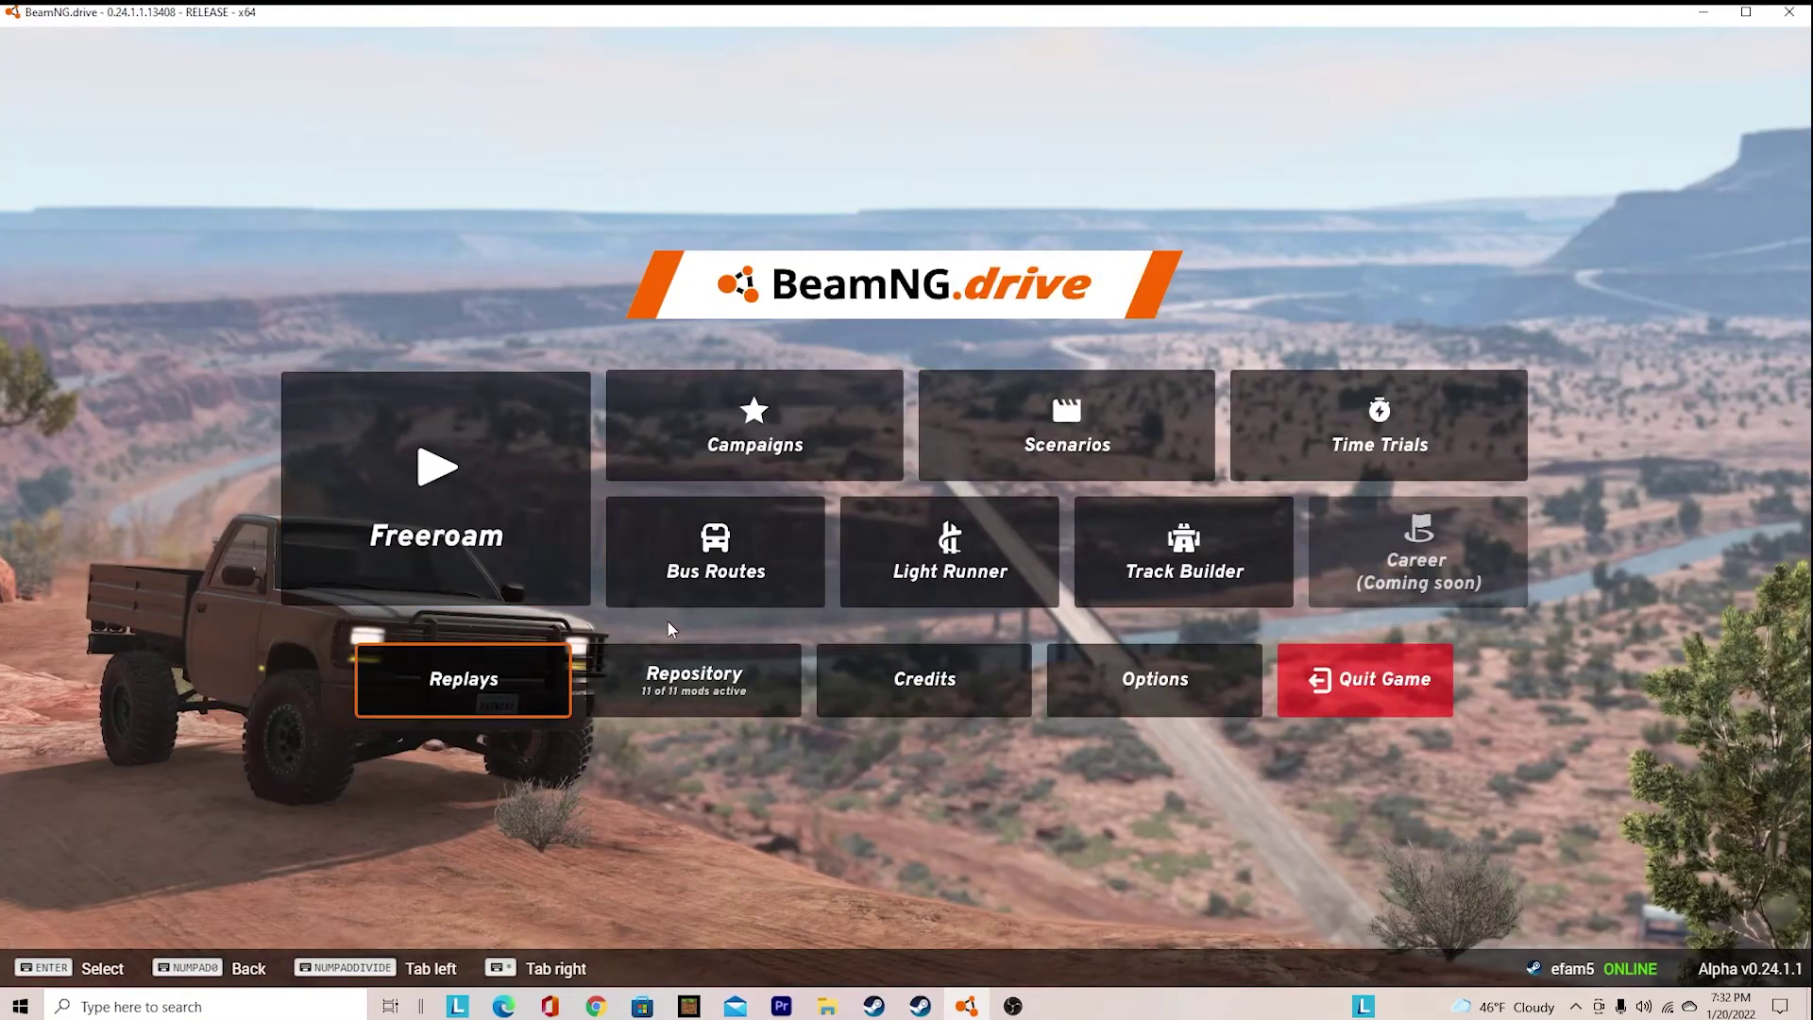
left_click(647, 698)
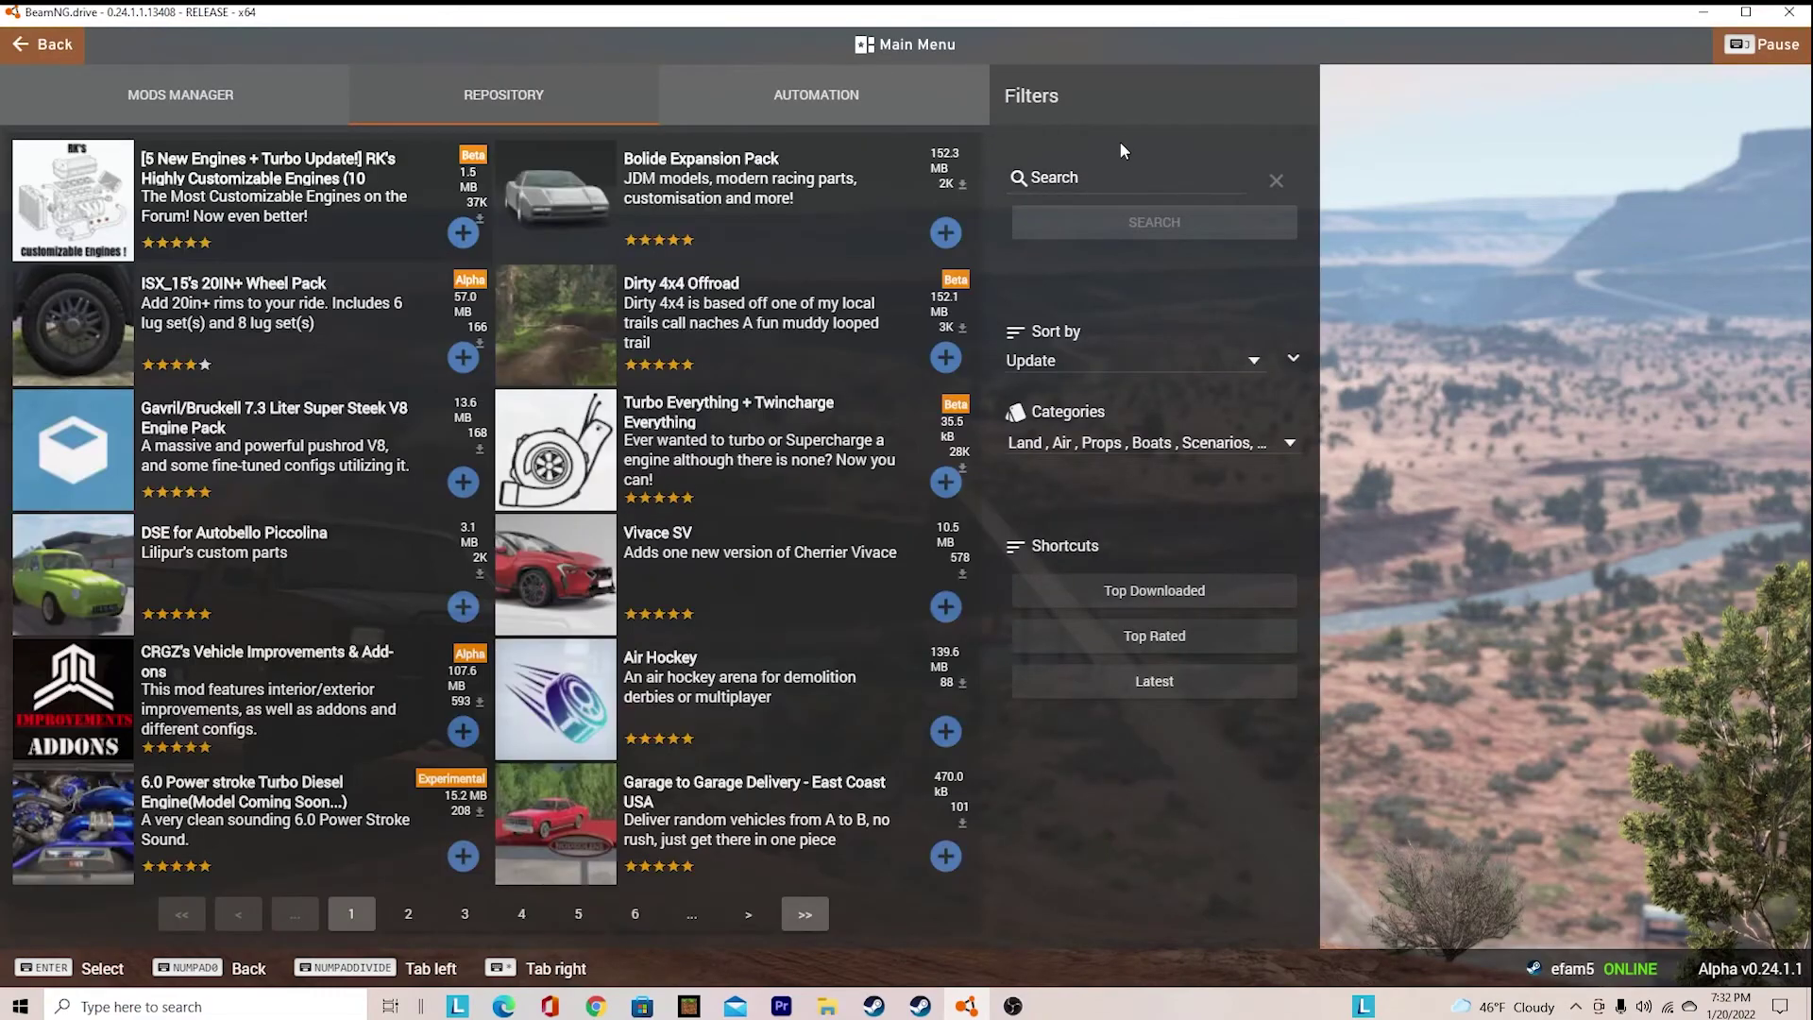
left_click(1087, 175)
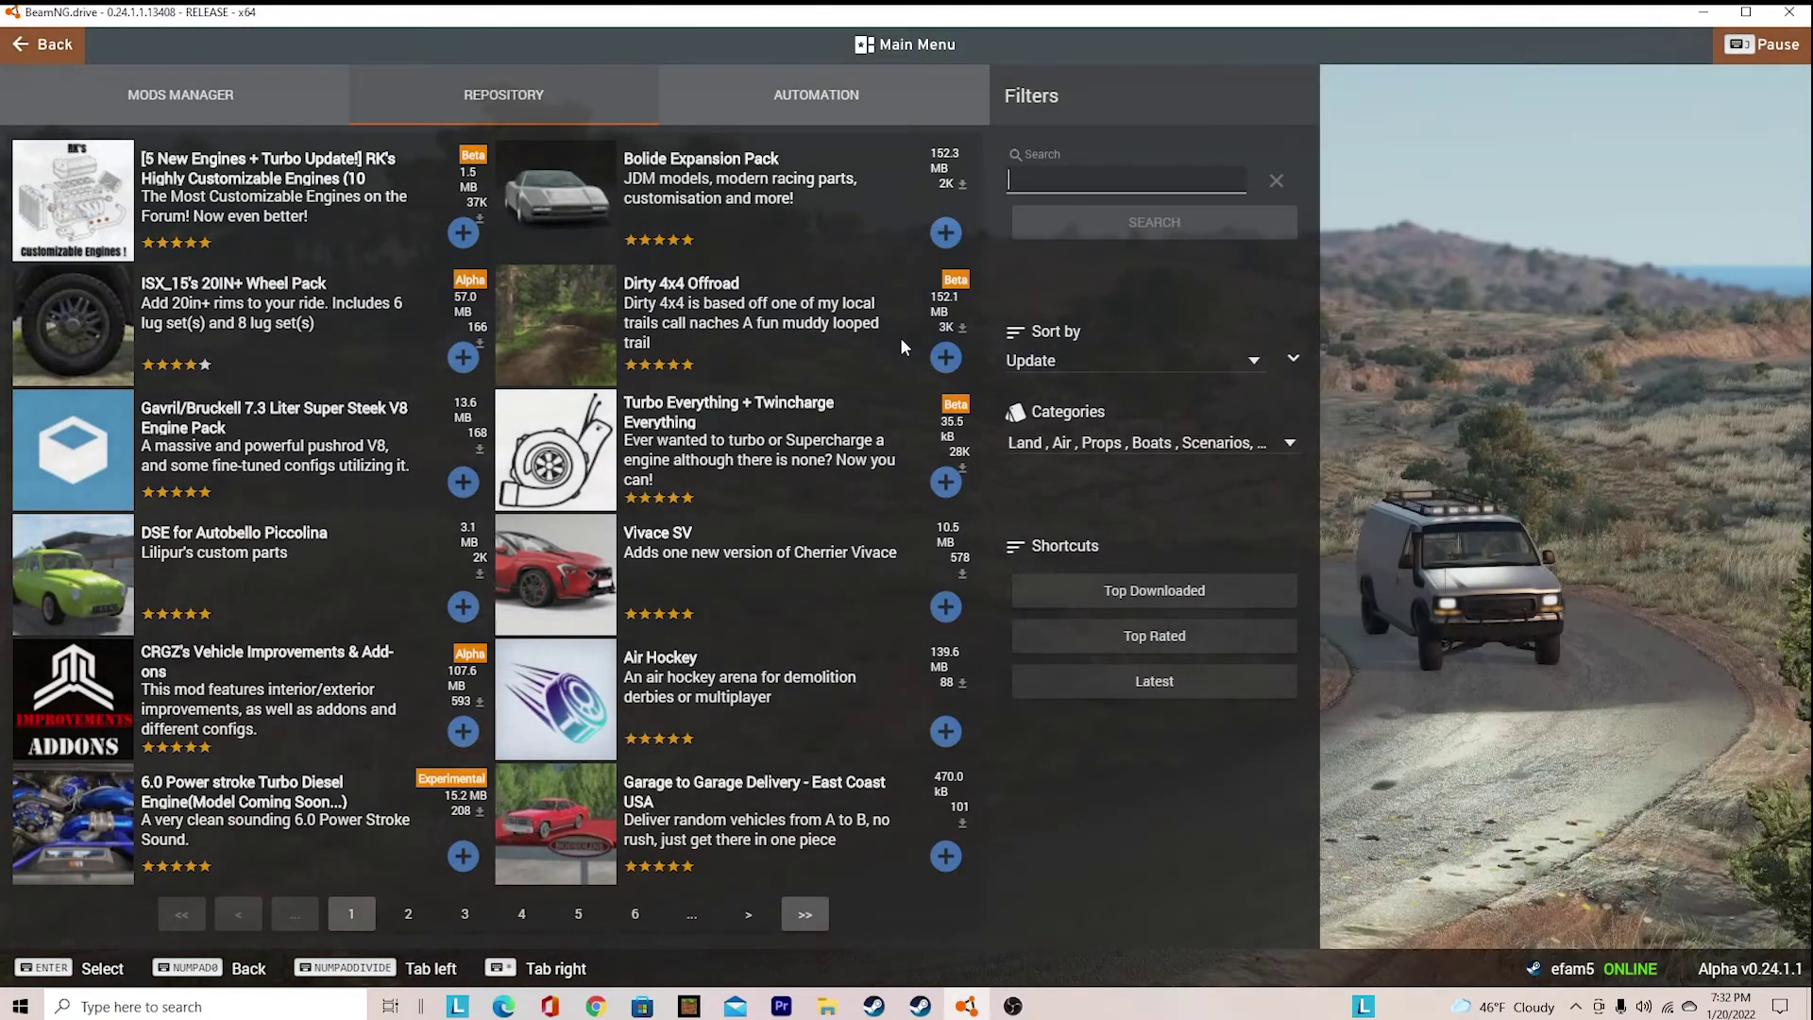
Search the repository for the FR17 mods, entering 'FR 1717' after clearing a mistyped 'fr'
type("fr")
key("BackSpace")
key("BackSpace")
type("FR")
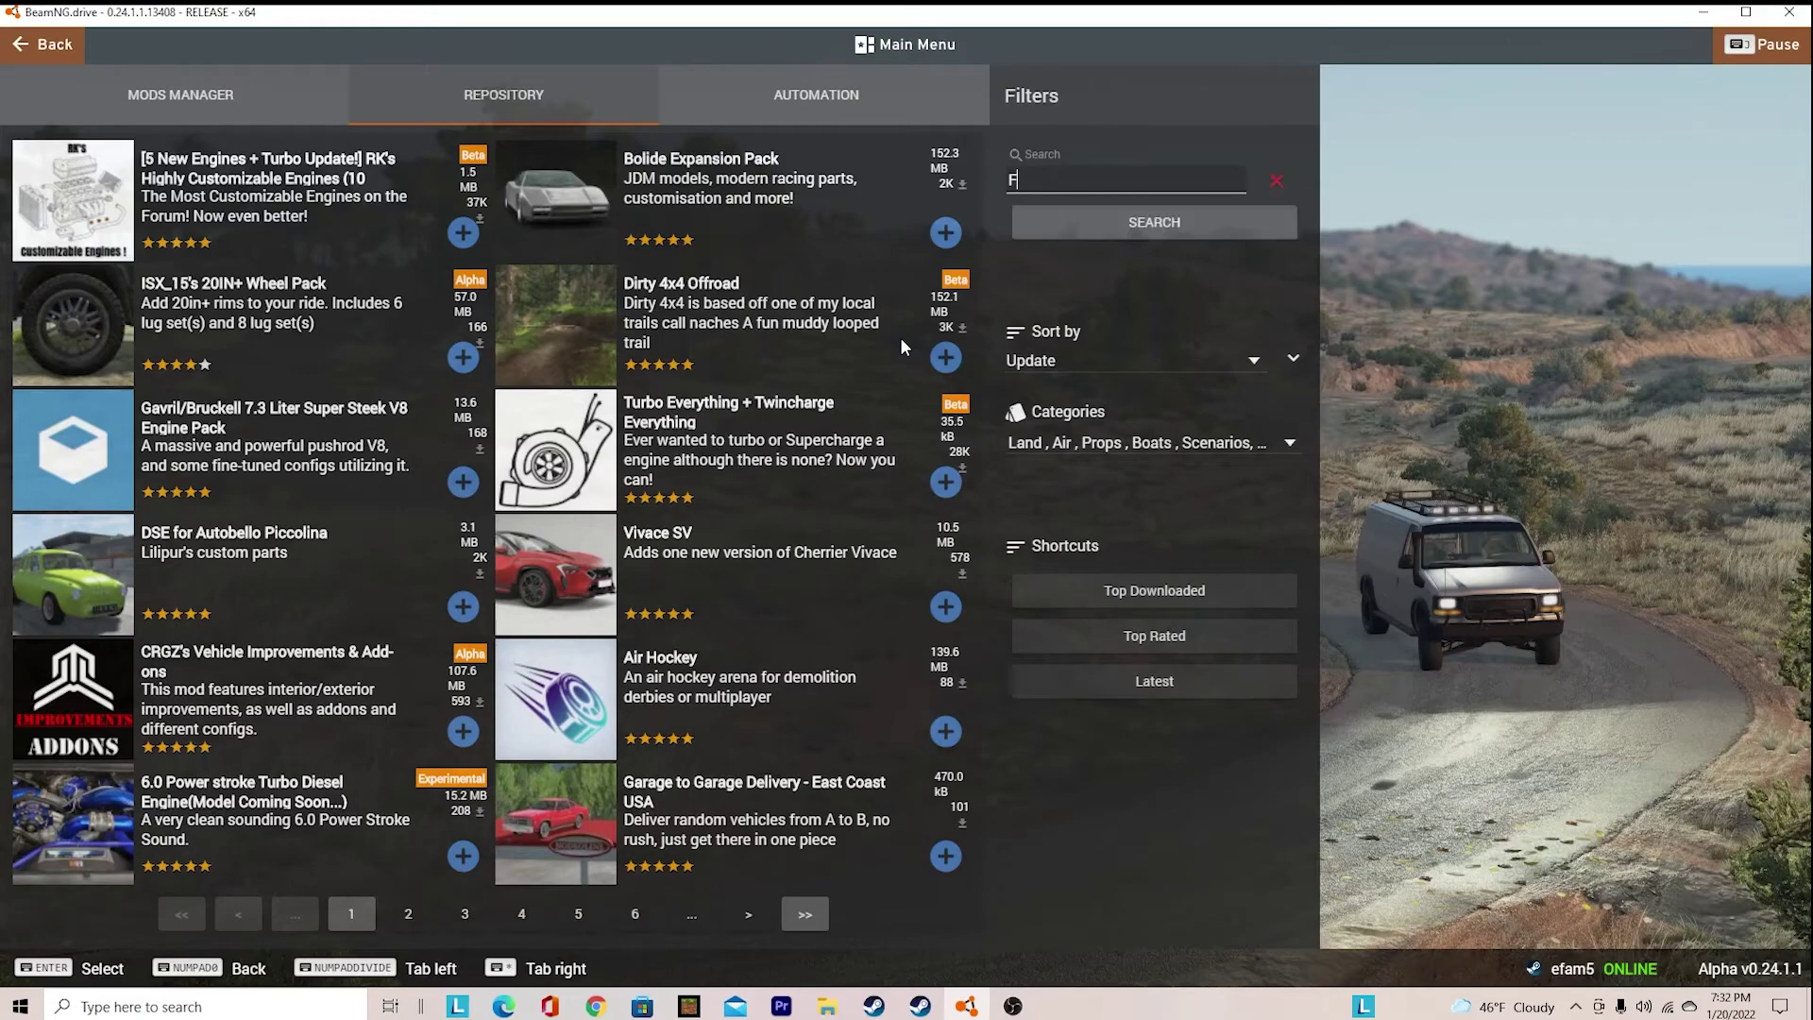
type(" 17")
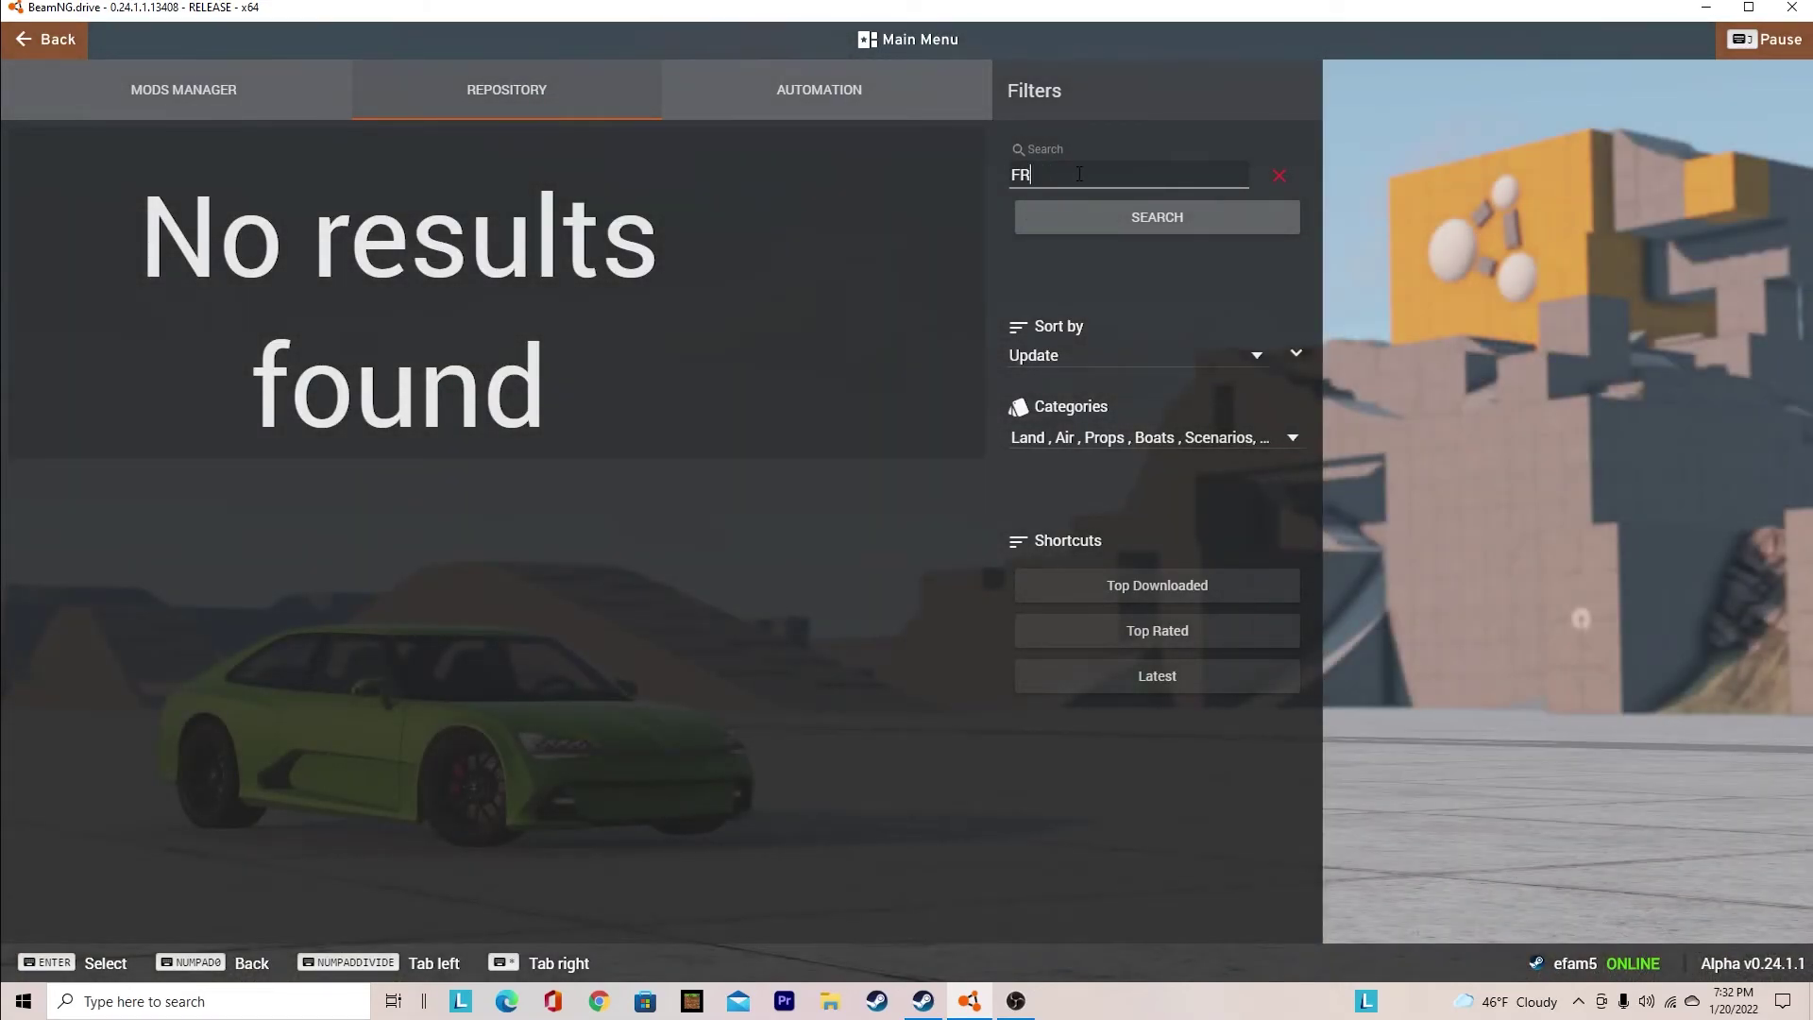
type("17")
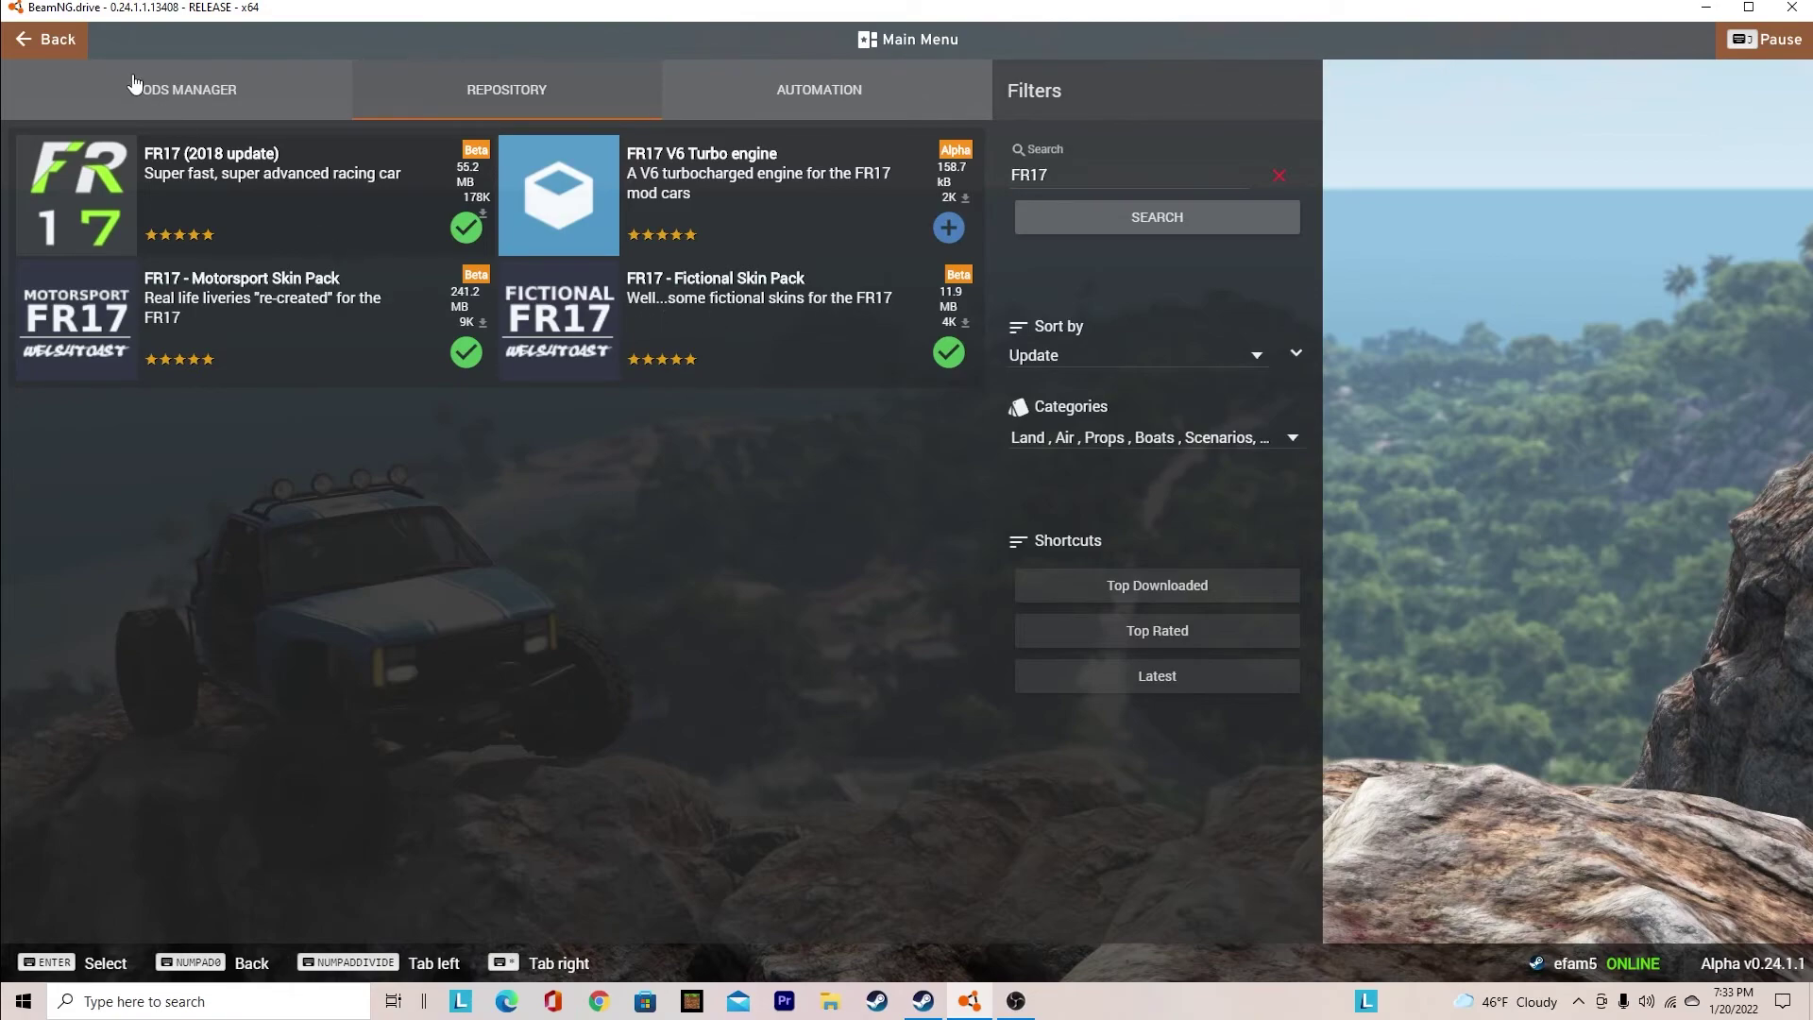
Go back to the main menu and pick Road Atlanta from the Freeroam map list
left_click(57, 43)
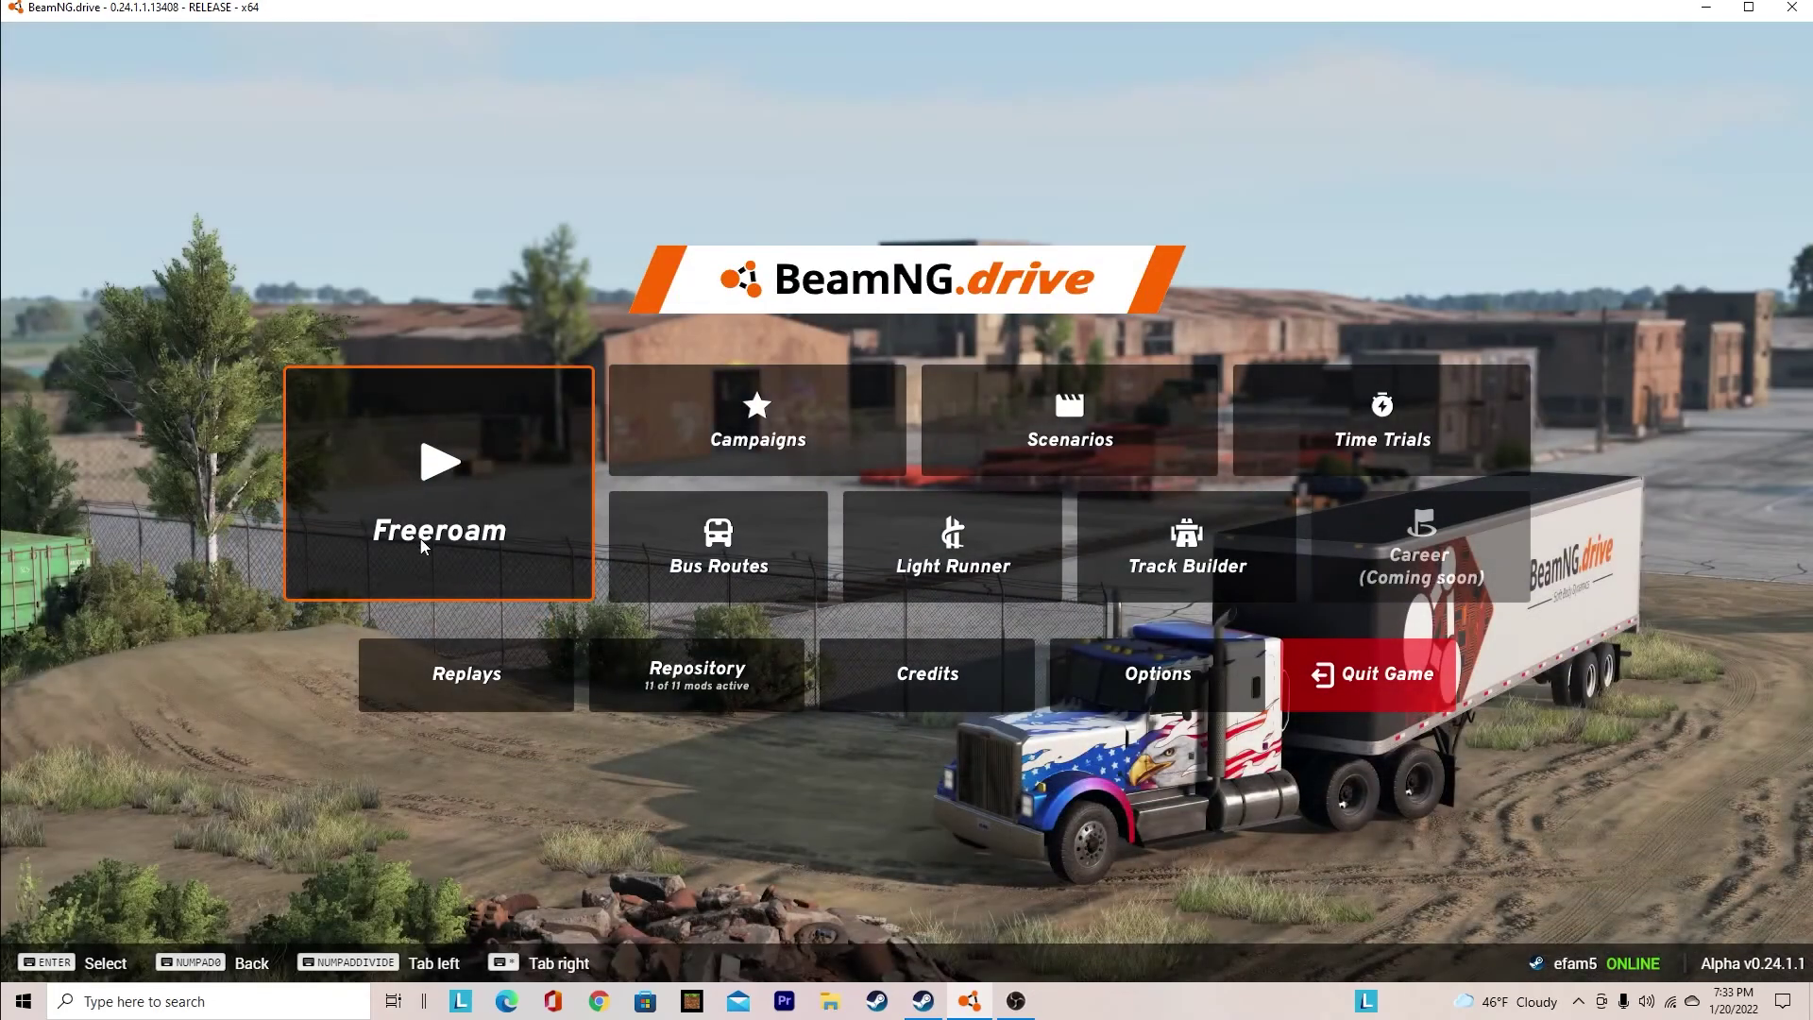
left_click(423, 545)
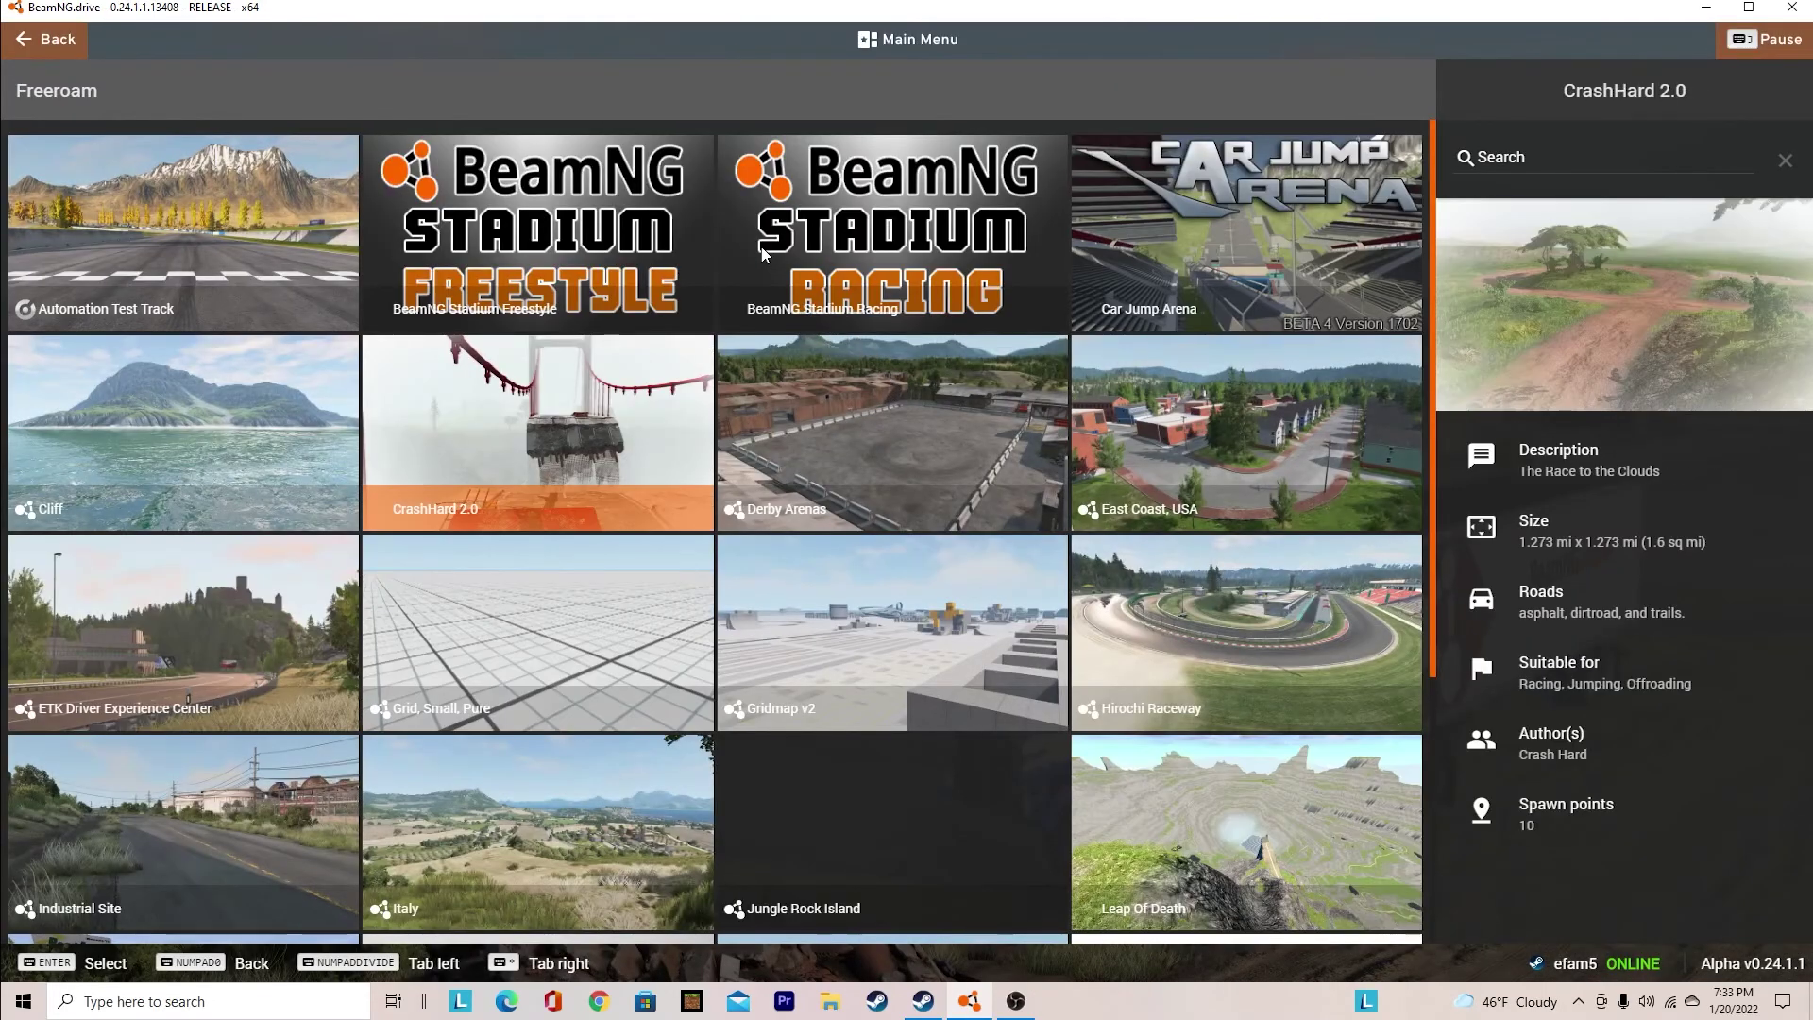
scroll(761, 246, "down", 2)
scroll(760, 247, "down", 3)
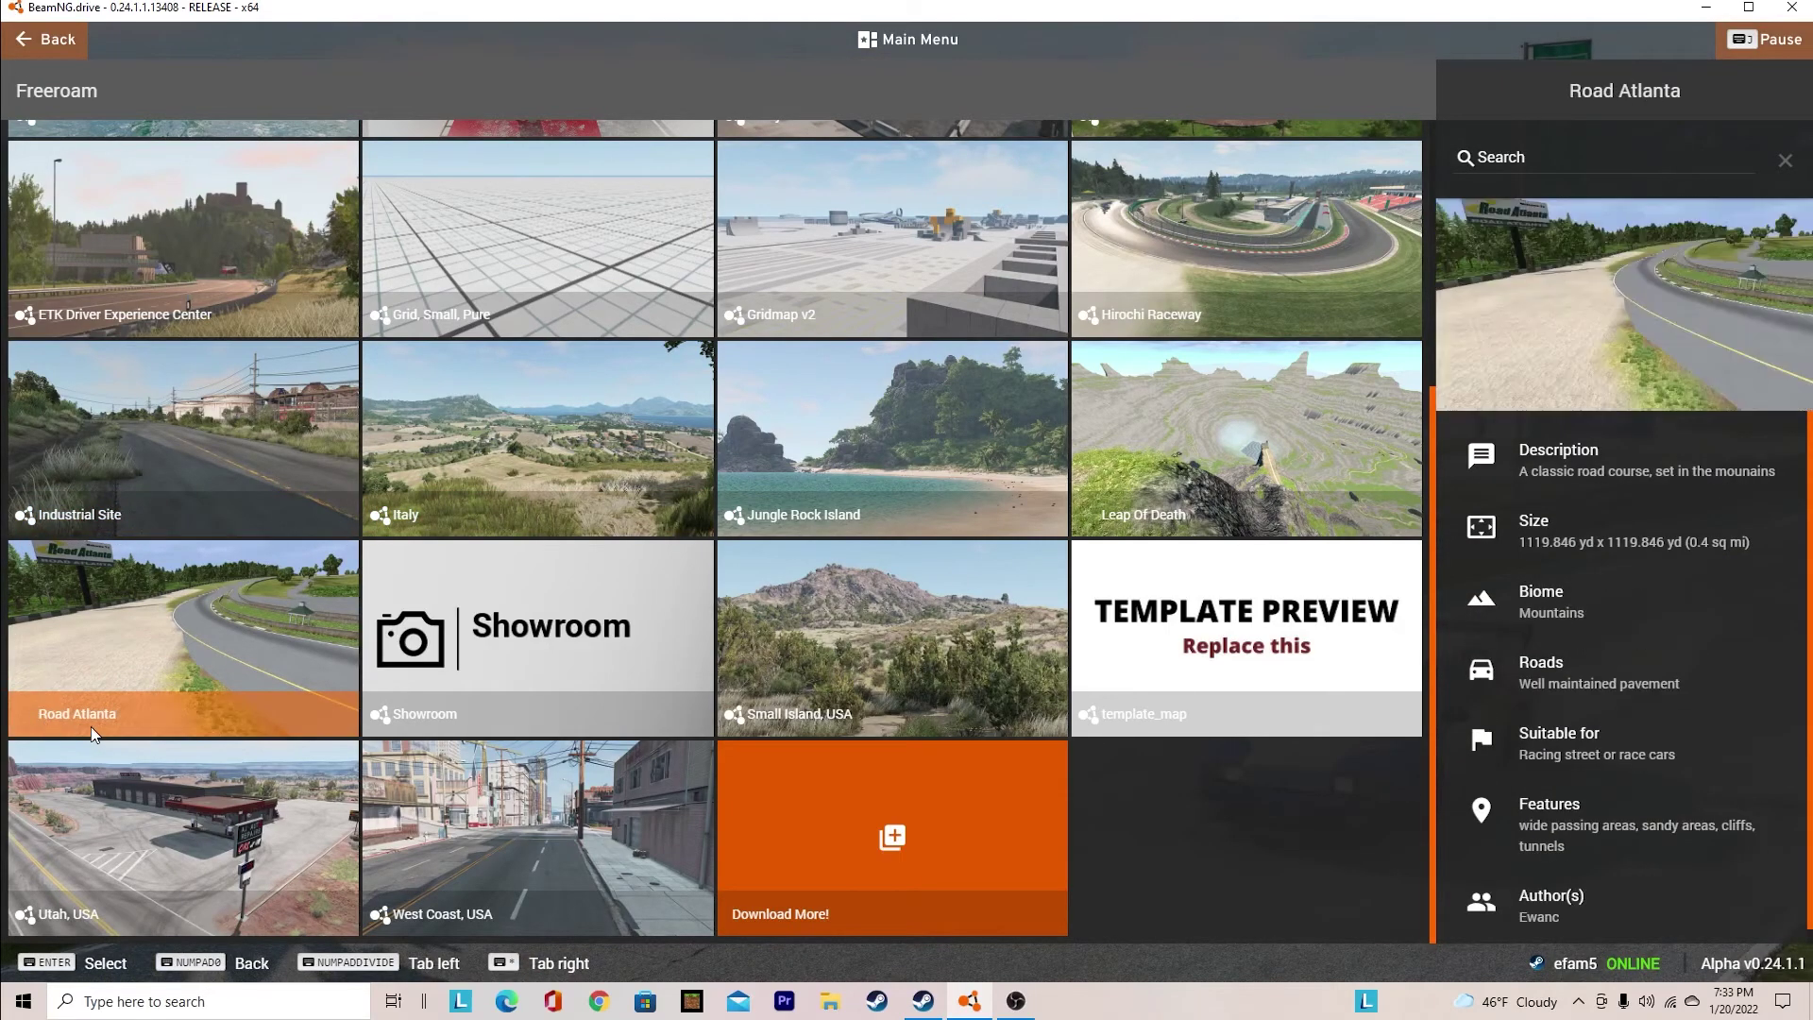
scroll(661, 397, "up", 4)
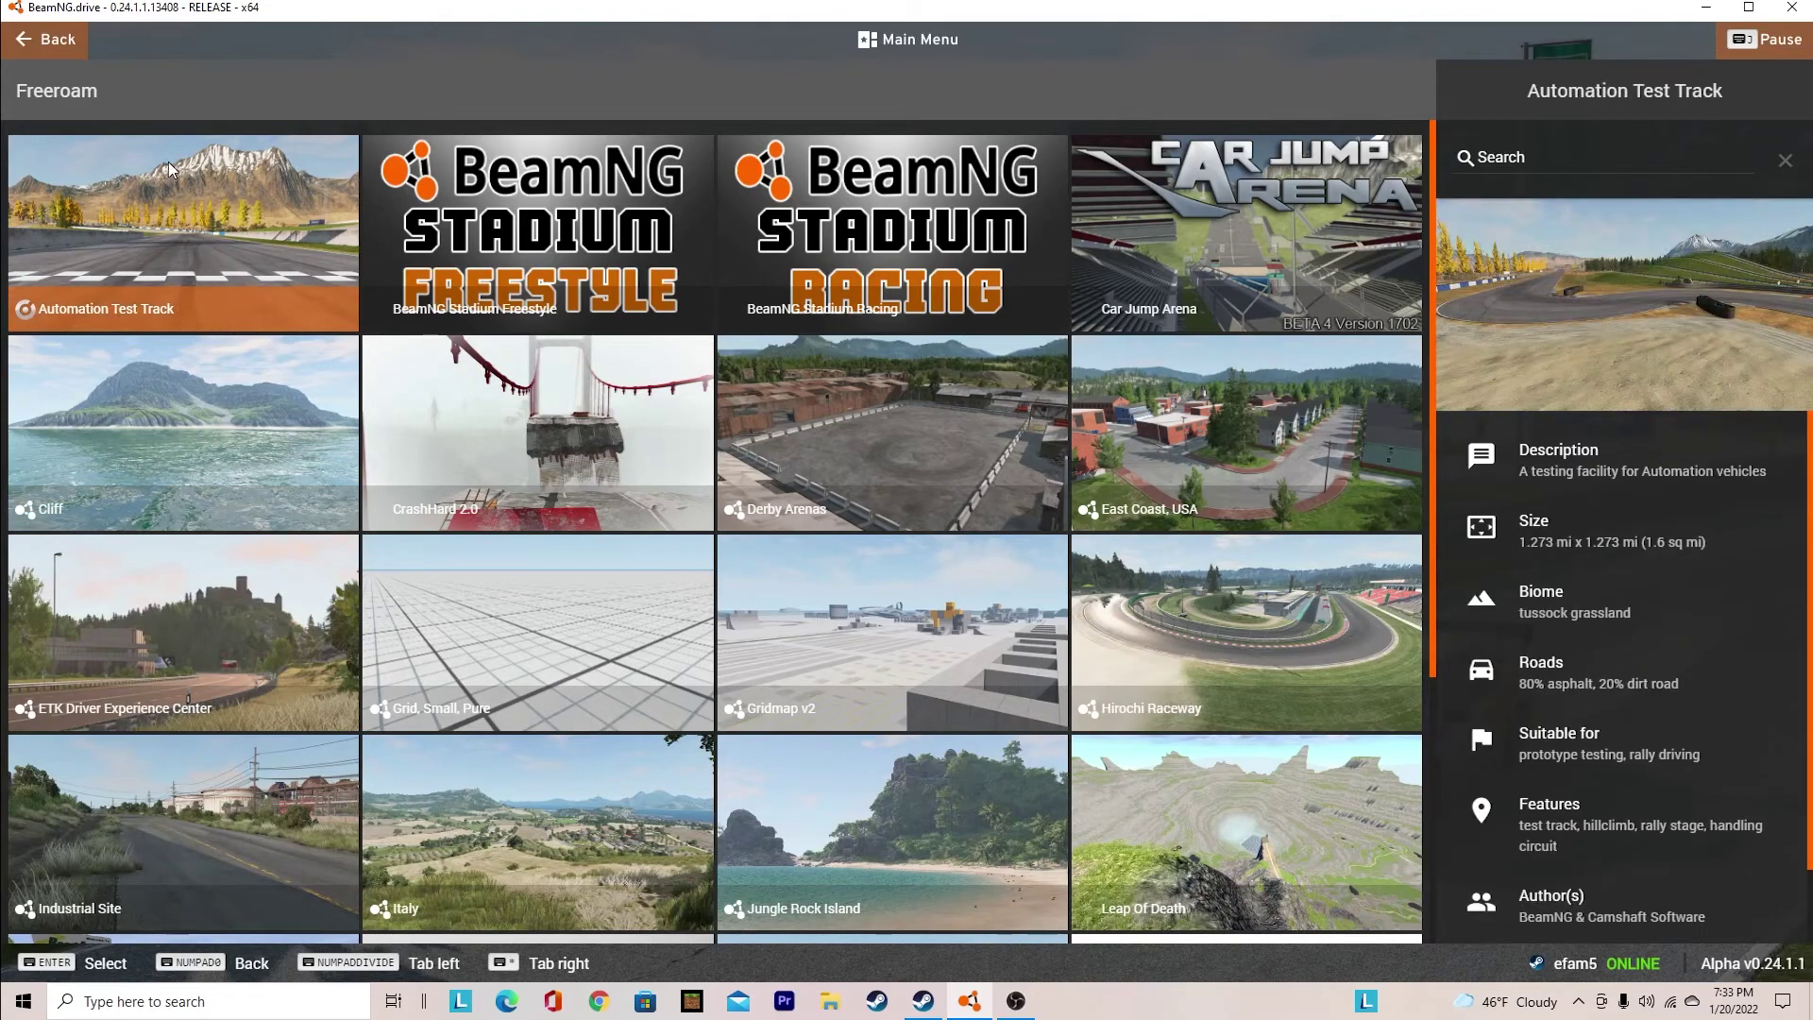
scroll(605, 496, "down", 1)
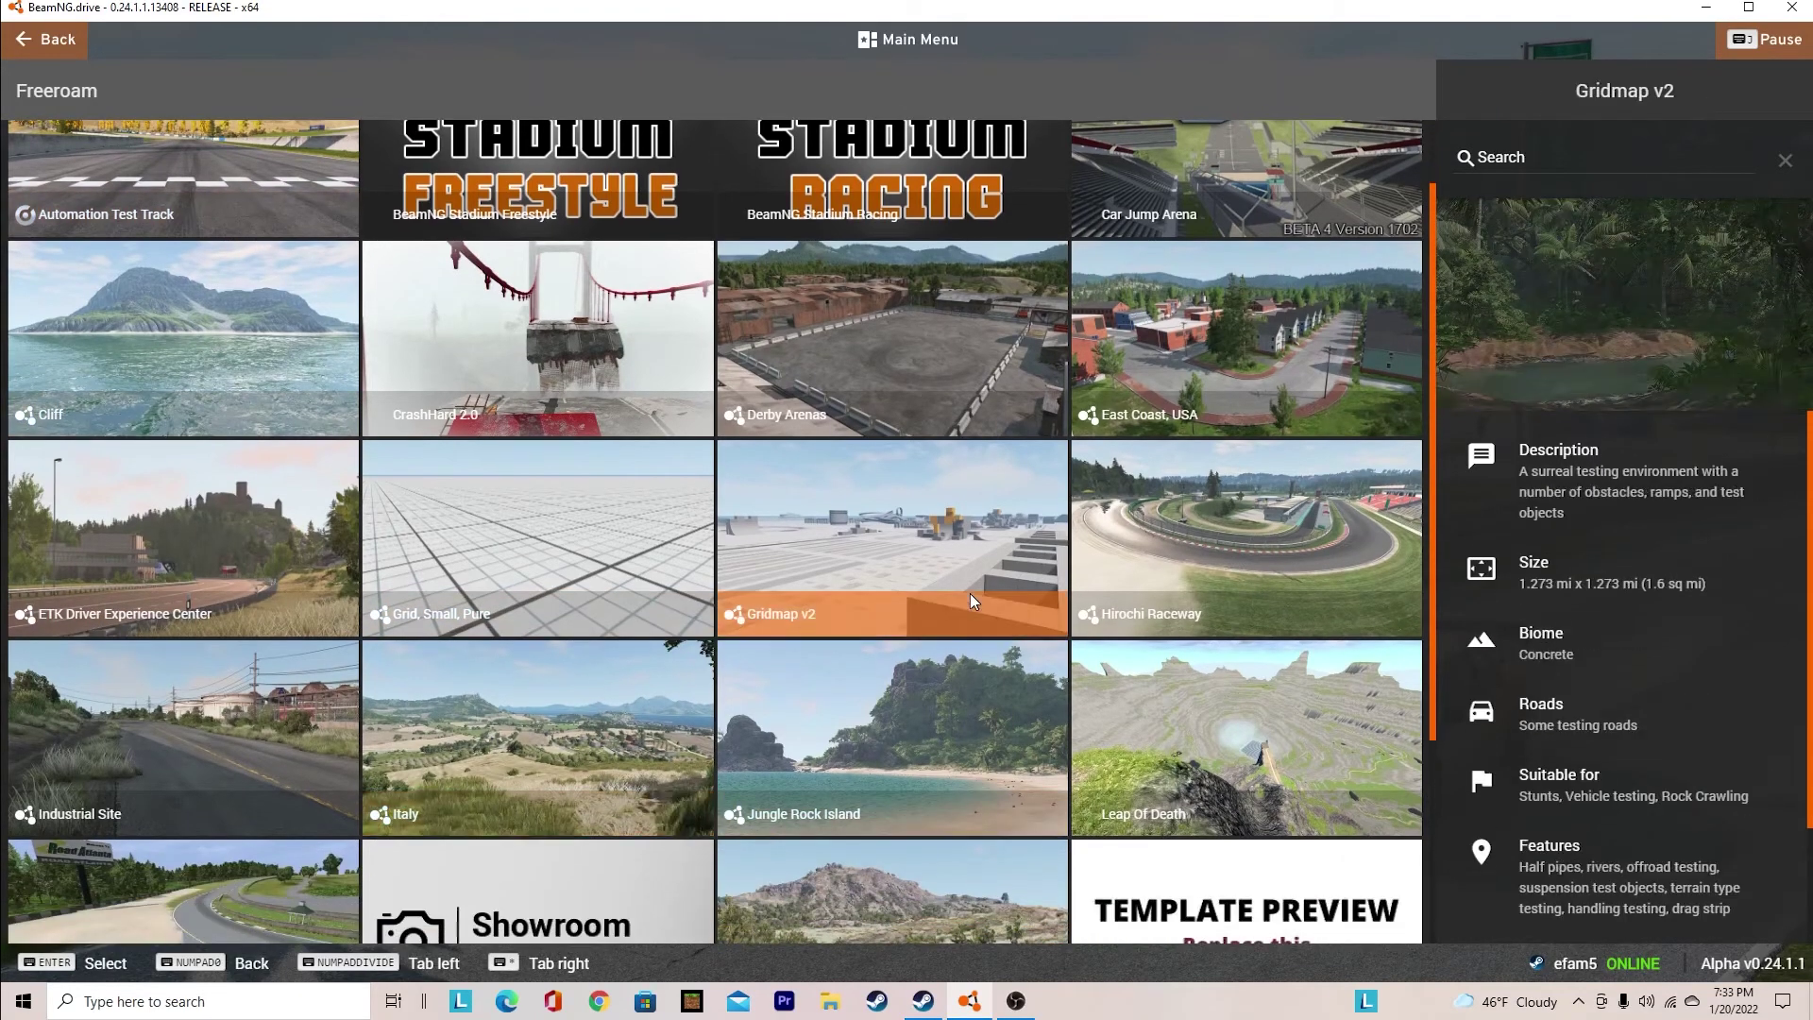
scroll(1182, 543, "down", 3)
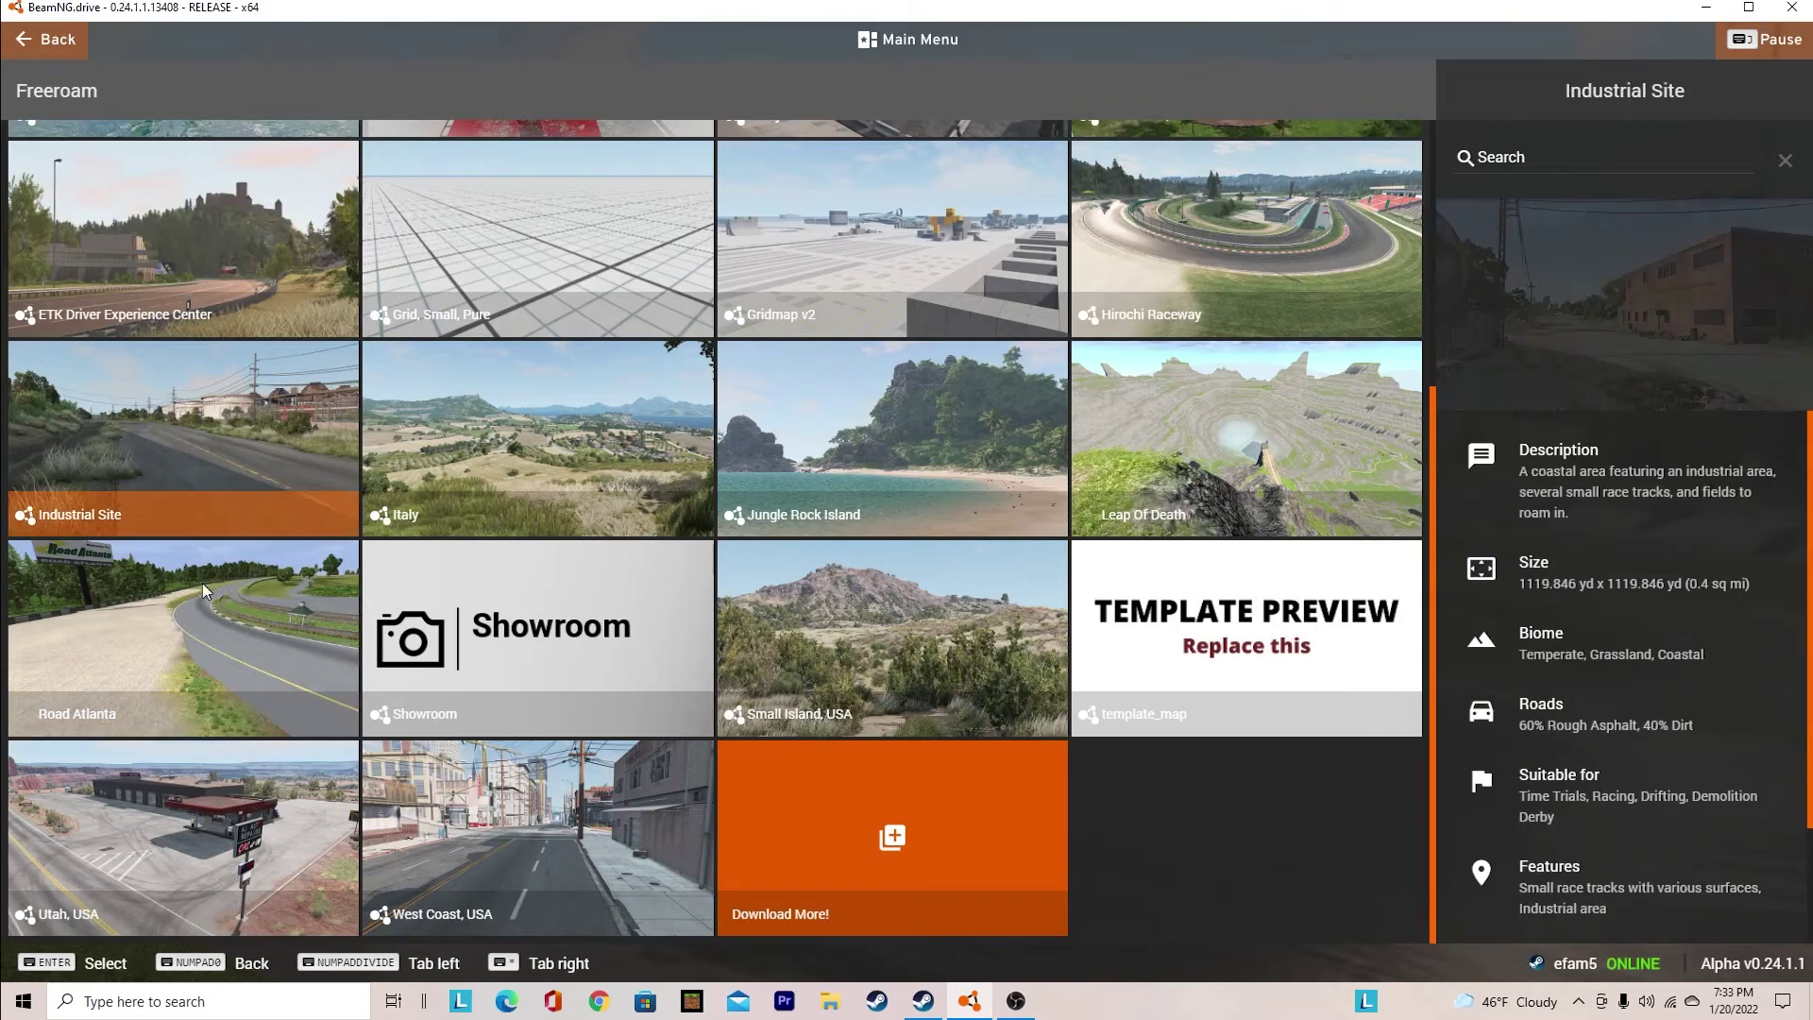
left_click(274, 659)
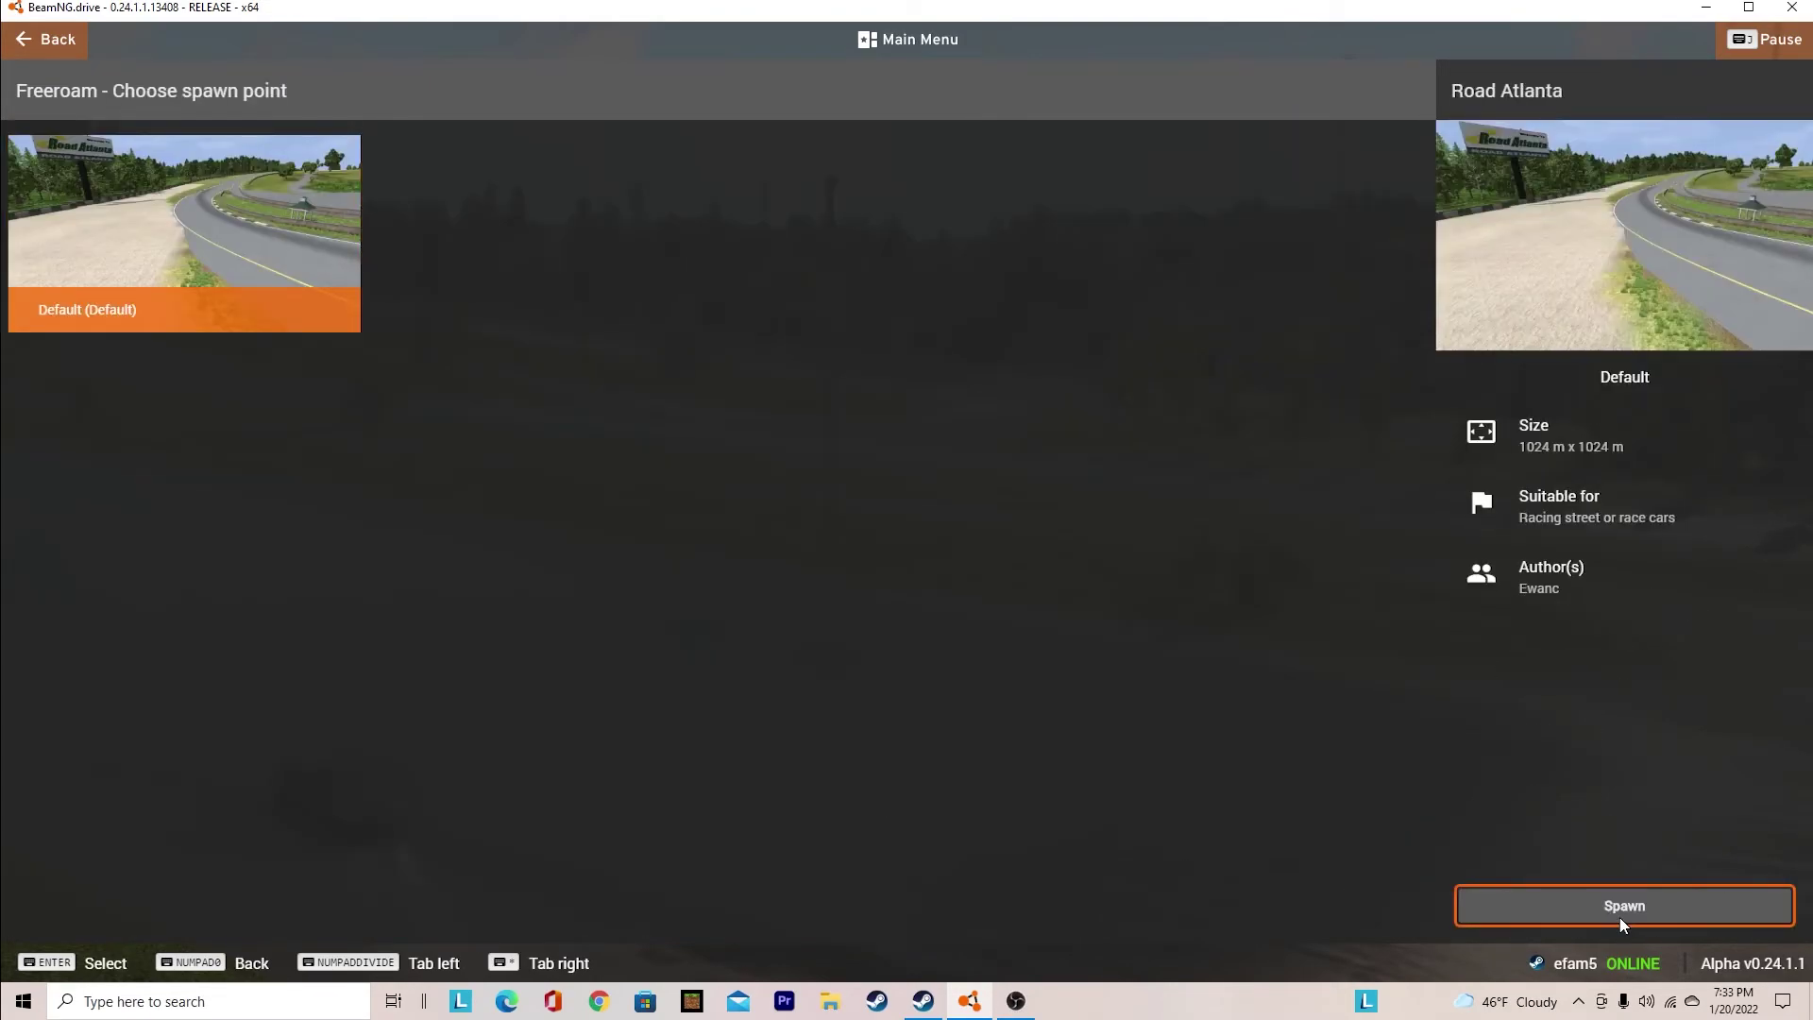
Spawn the pickup at Road Atlanta's default spawn, reverse it briefly to a stop, then open the world editor
left_click(1624, 921)
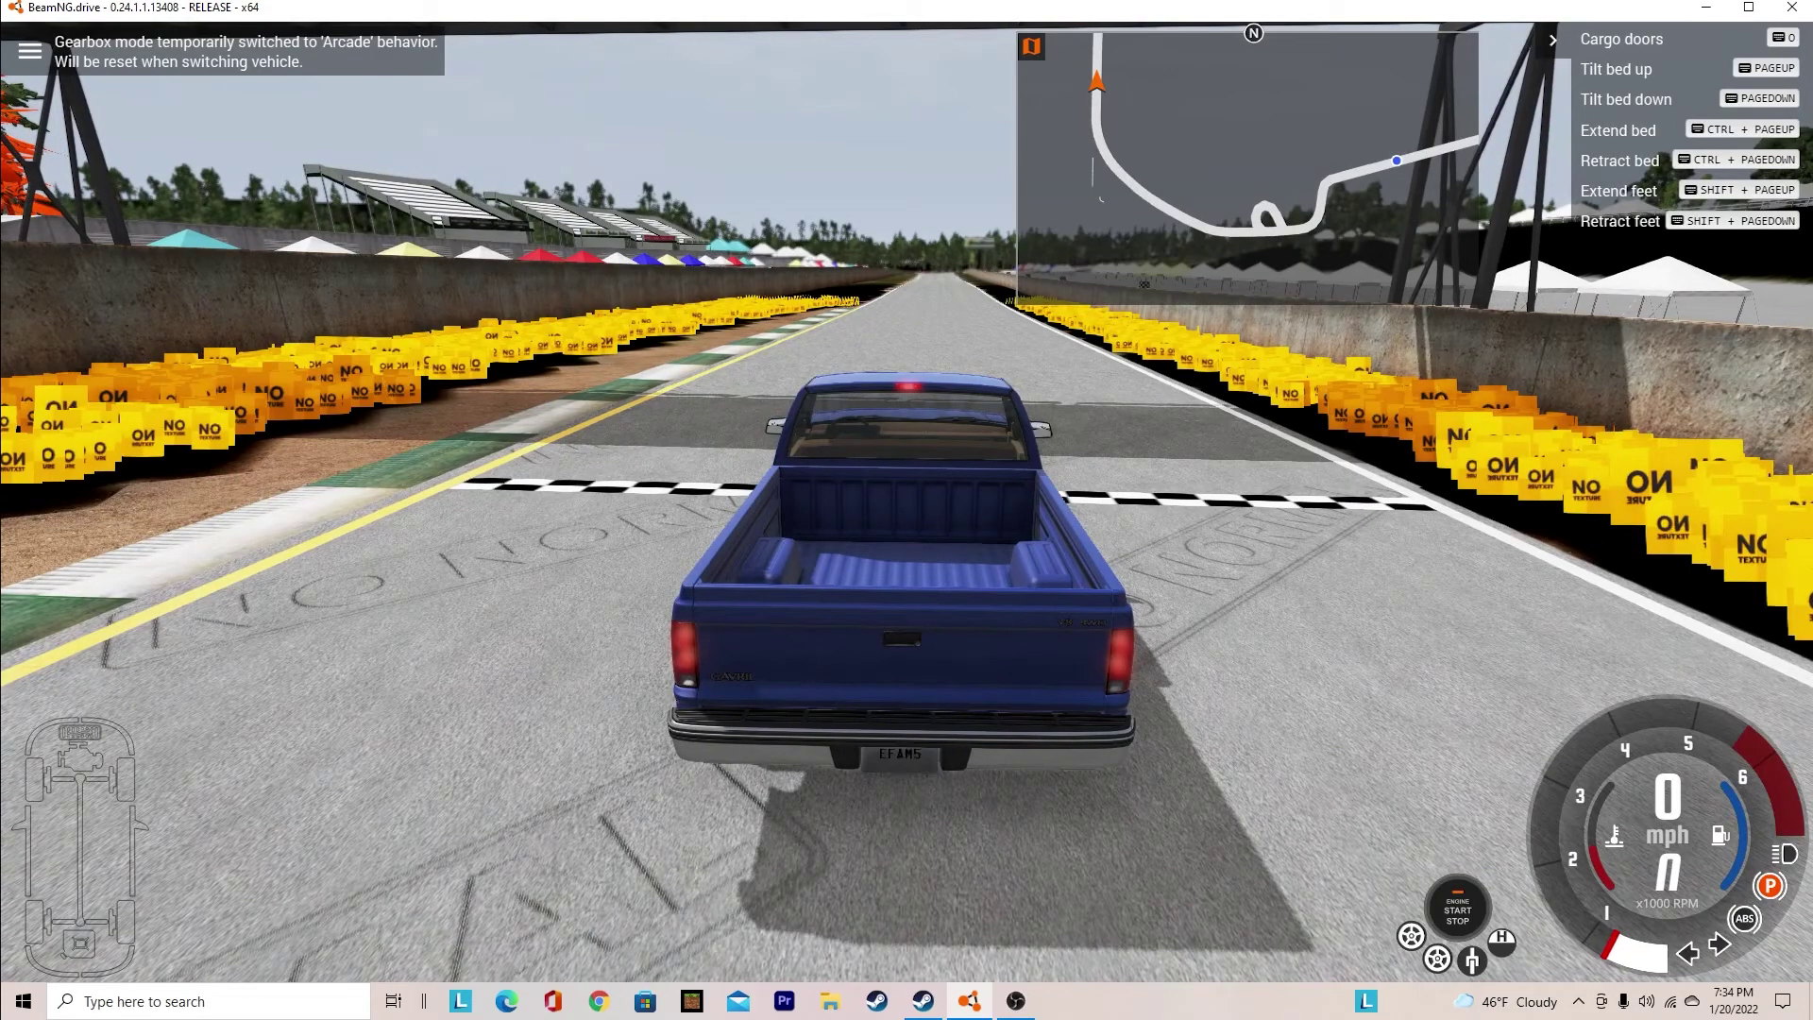
key("Down")
key("Left")
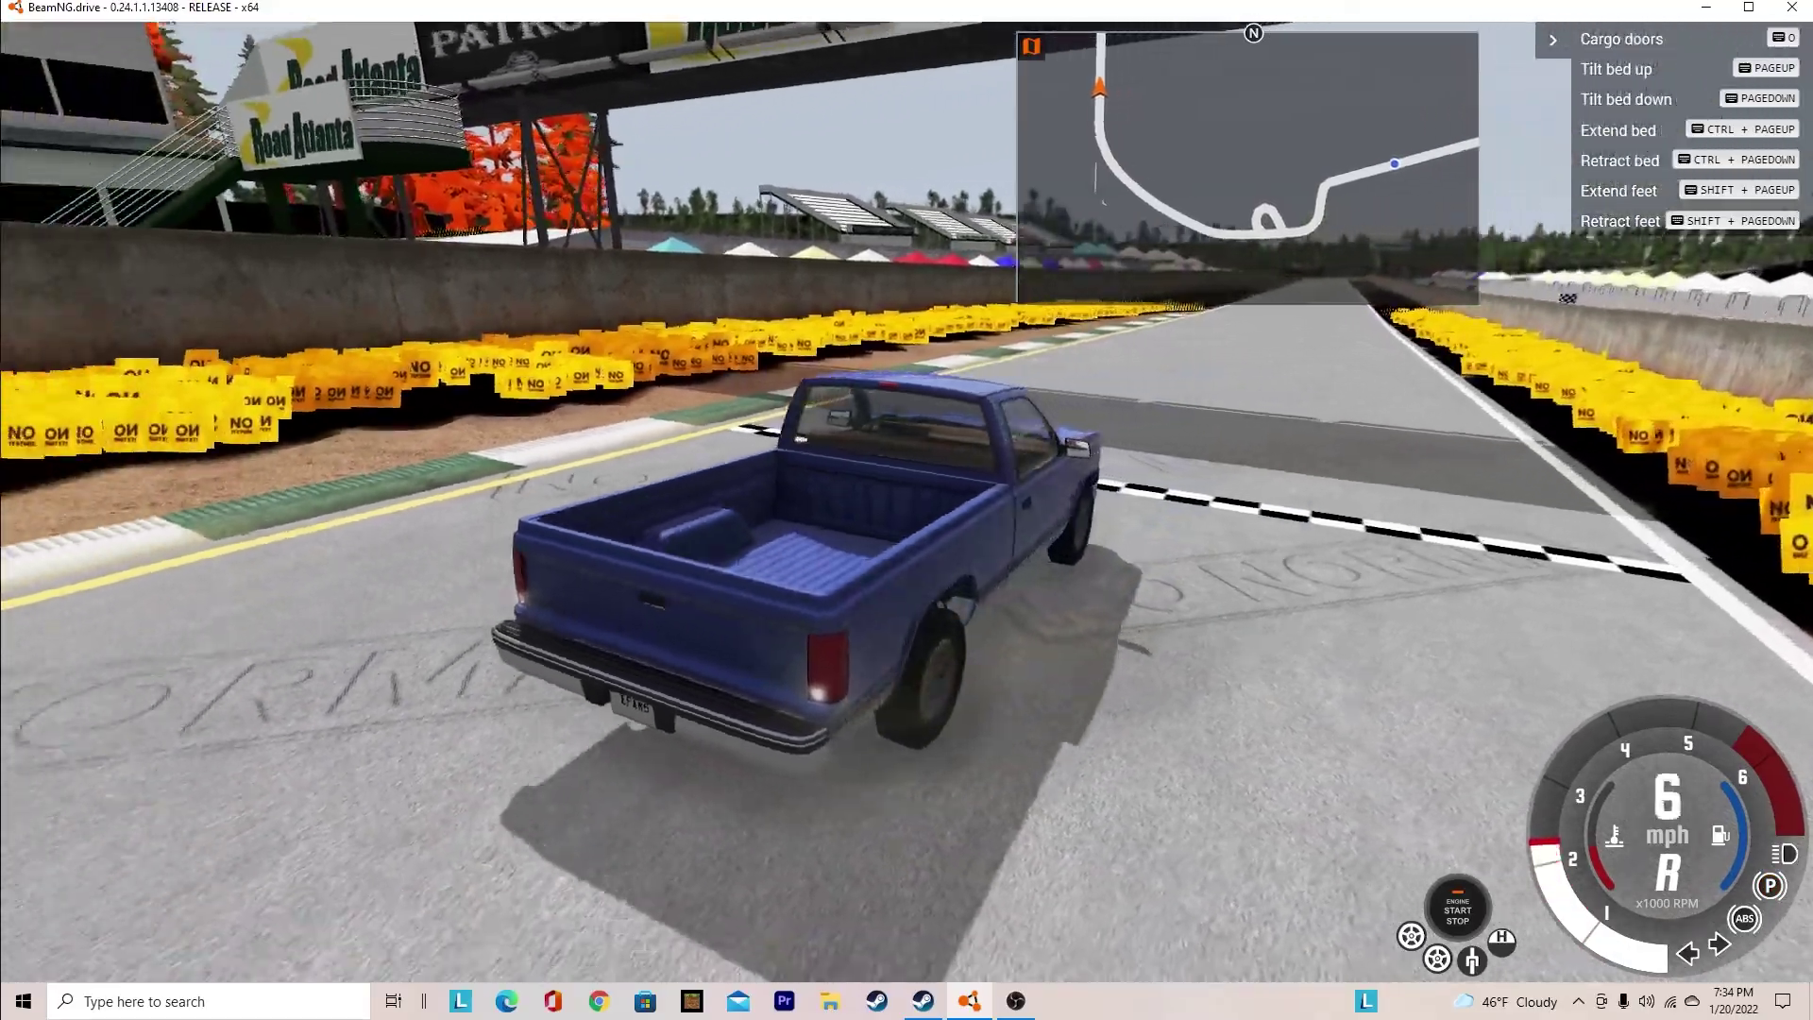
key("Down")
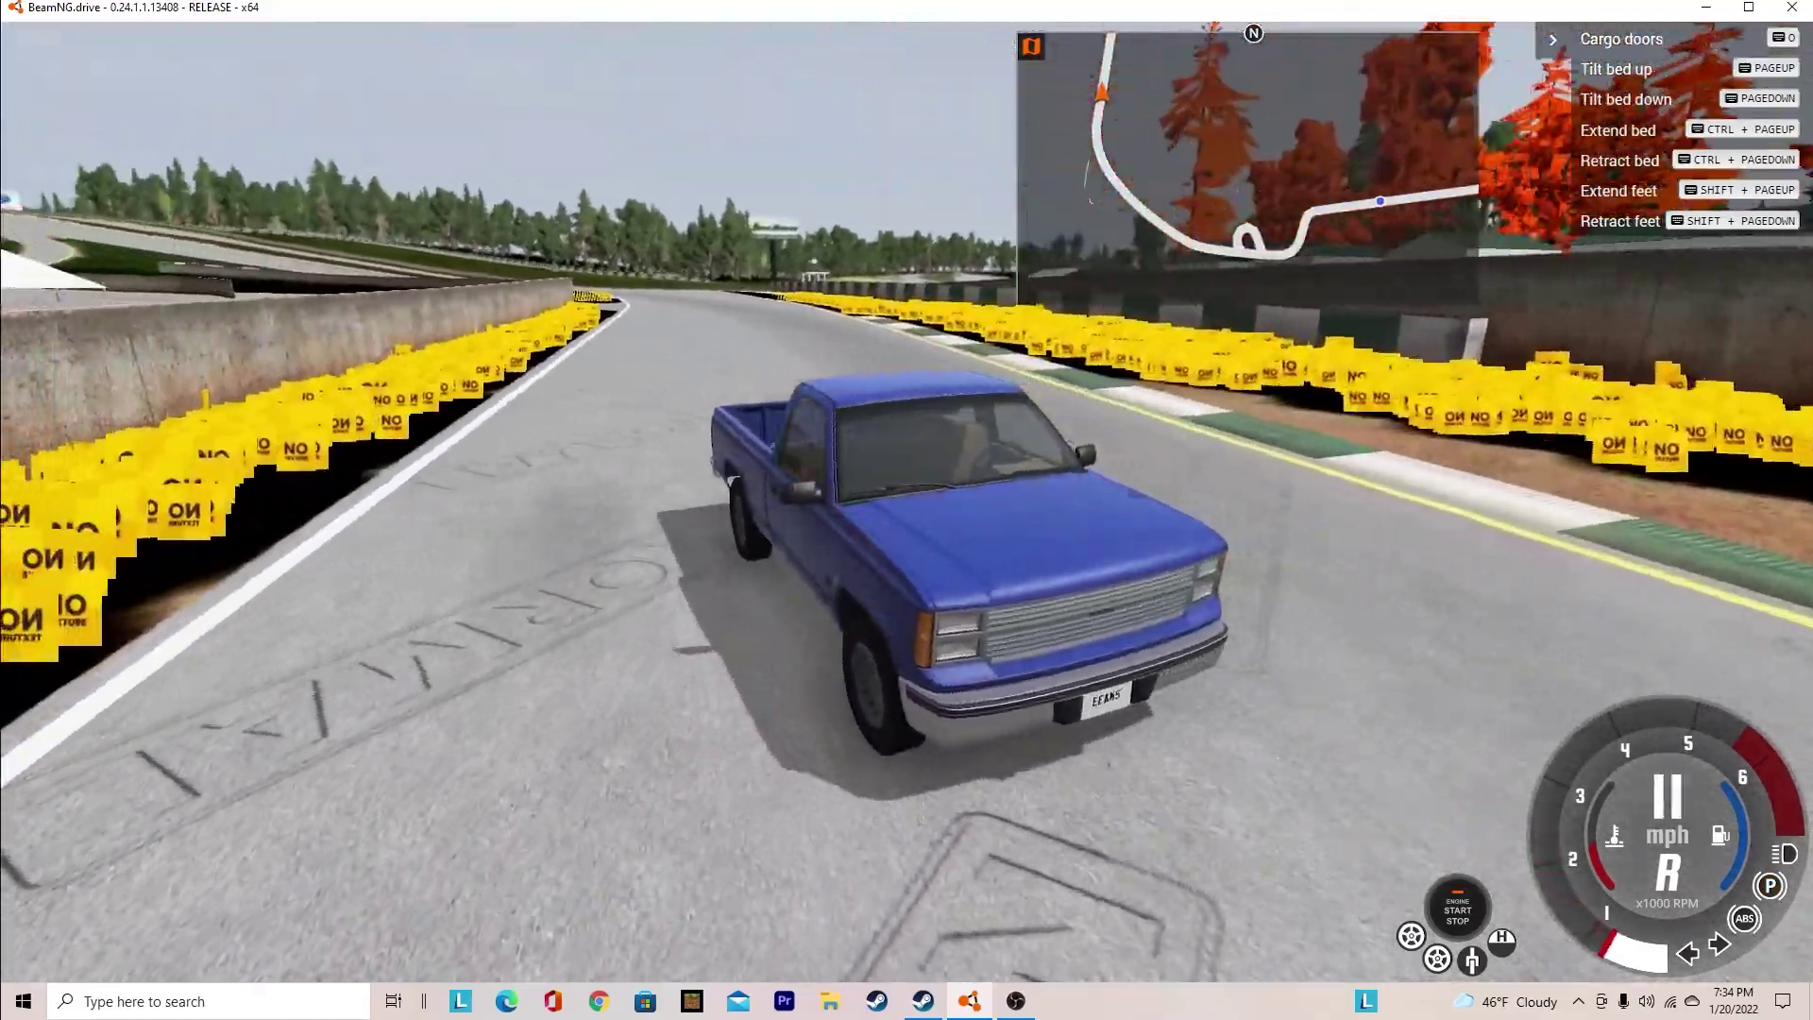
key("Down")
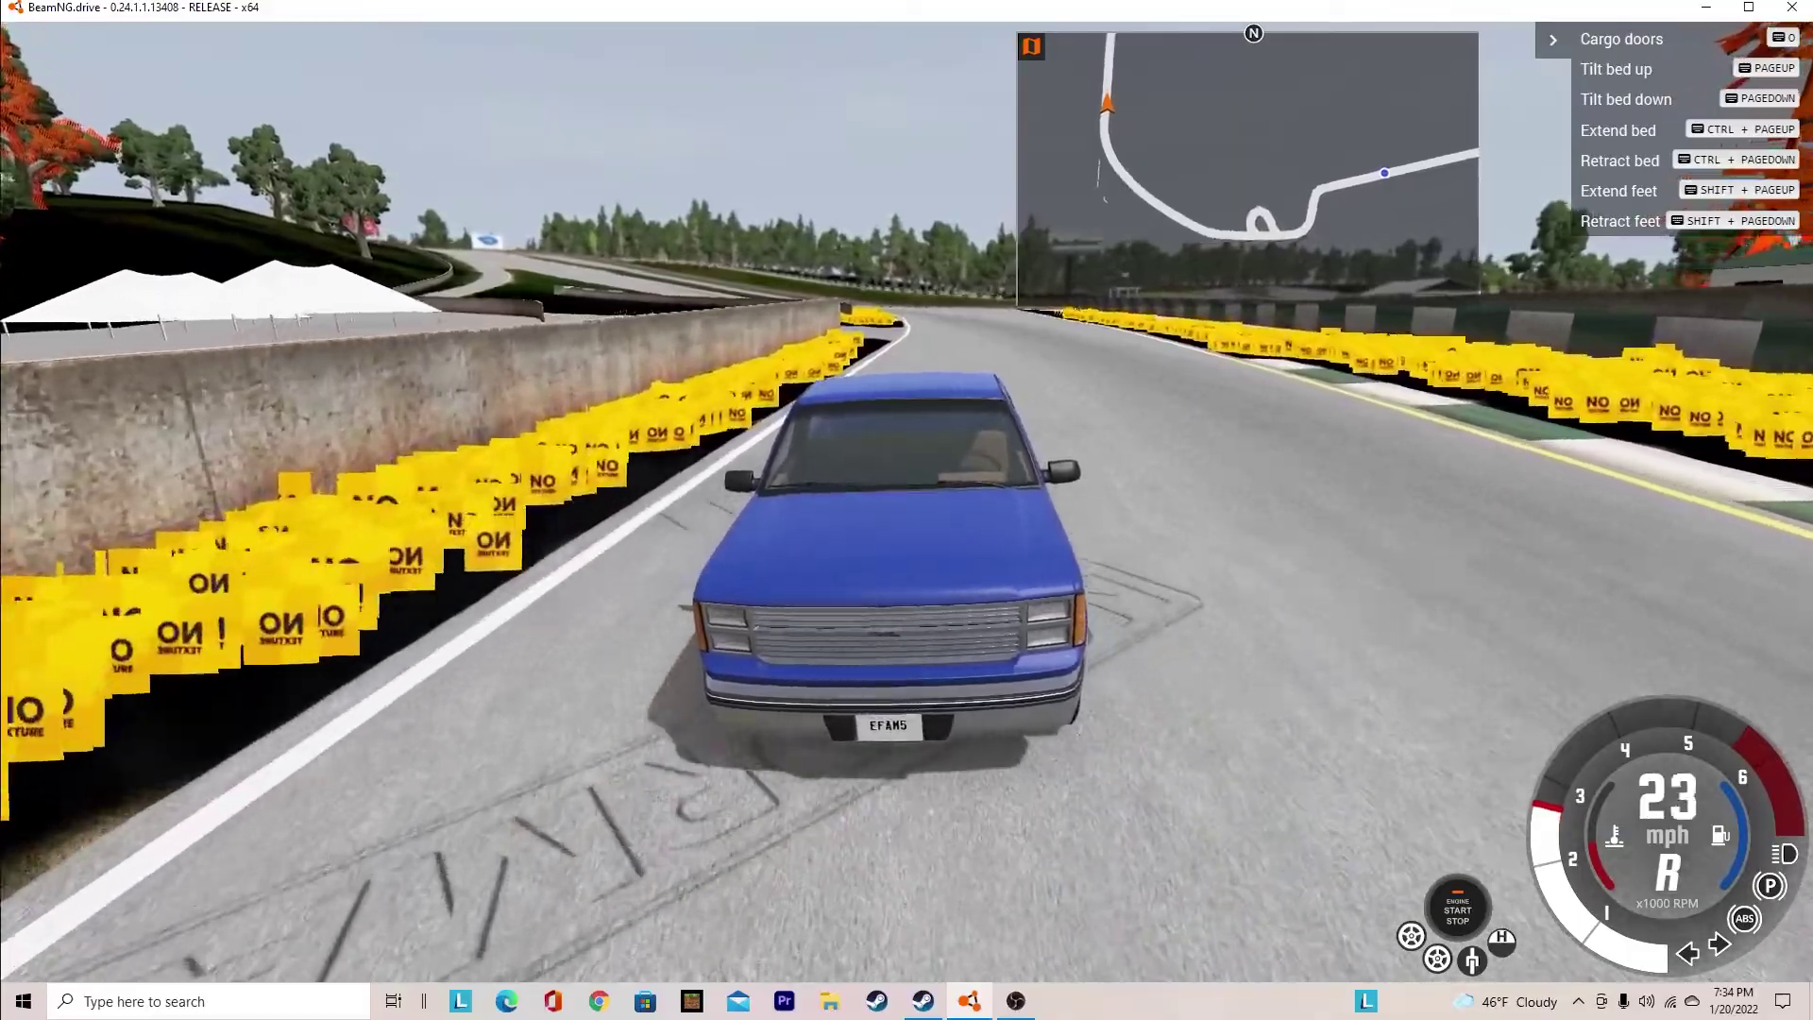
key("Up")
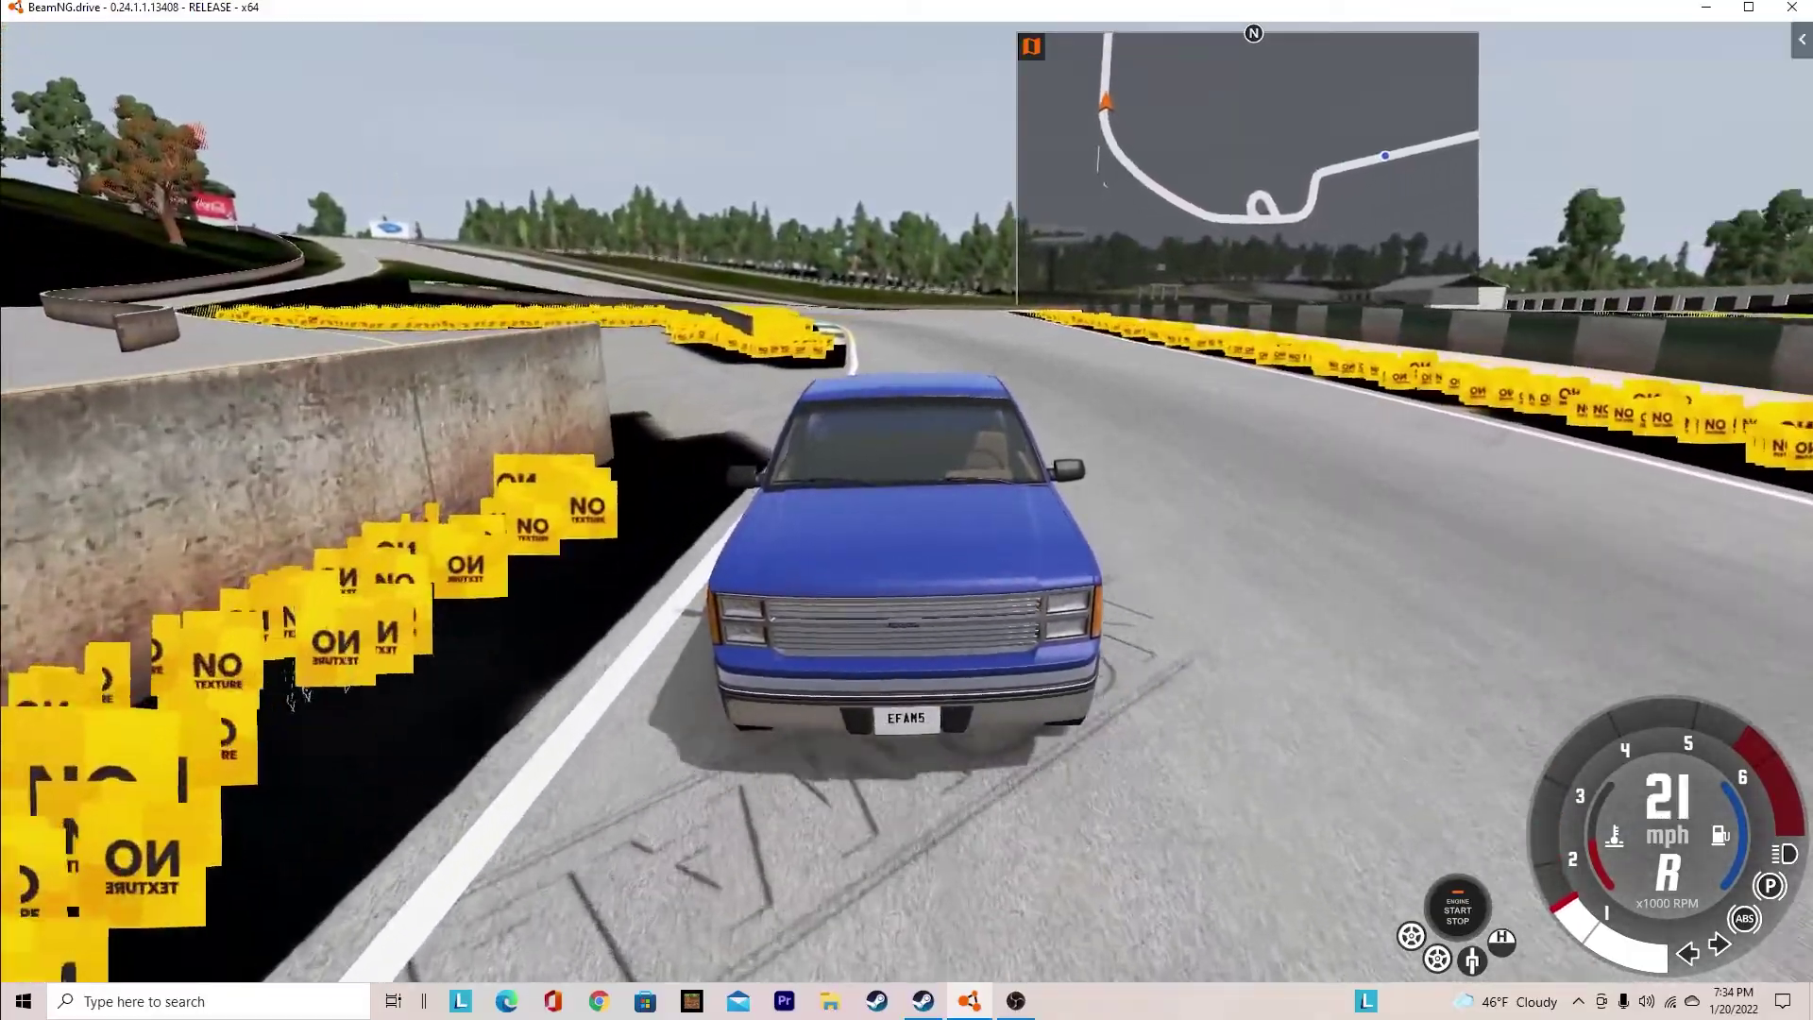
key("Up")
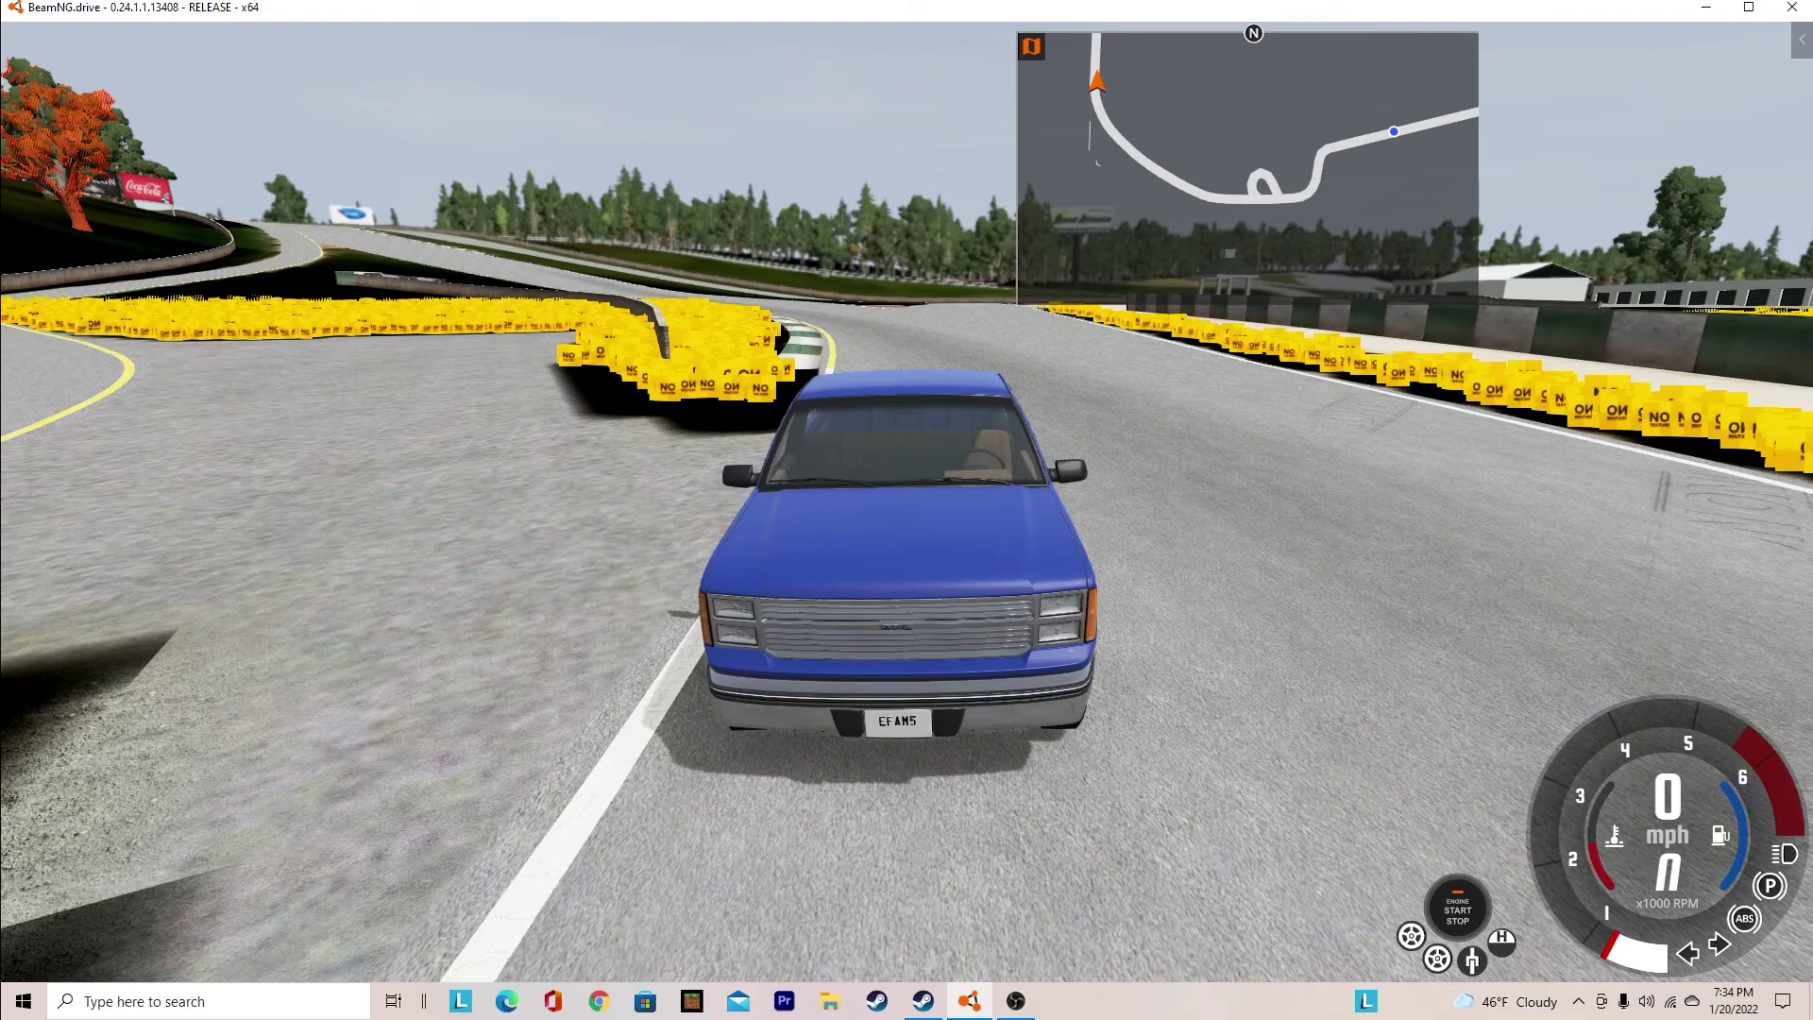
key("F11")
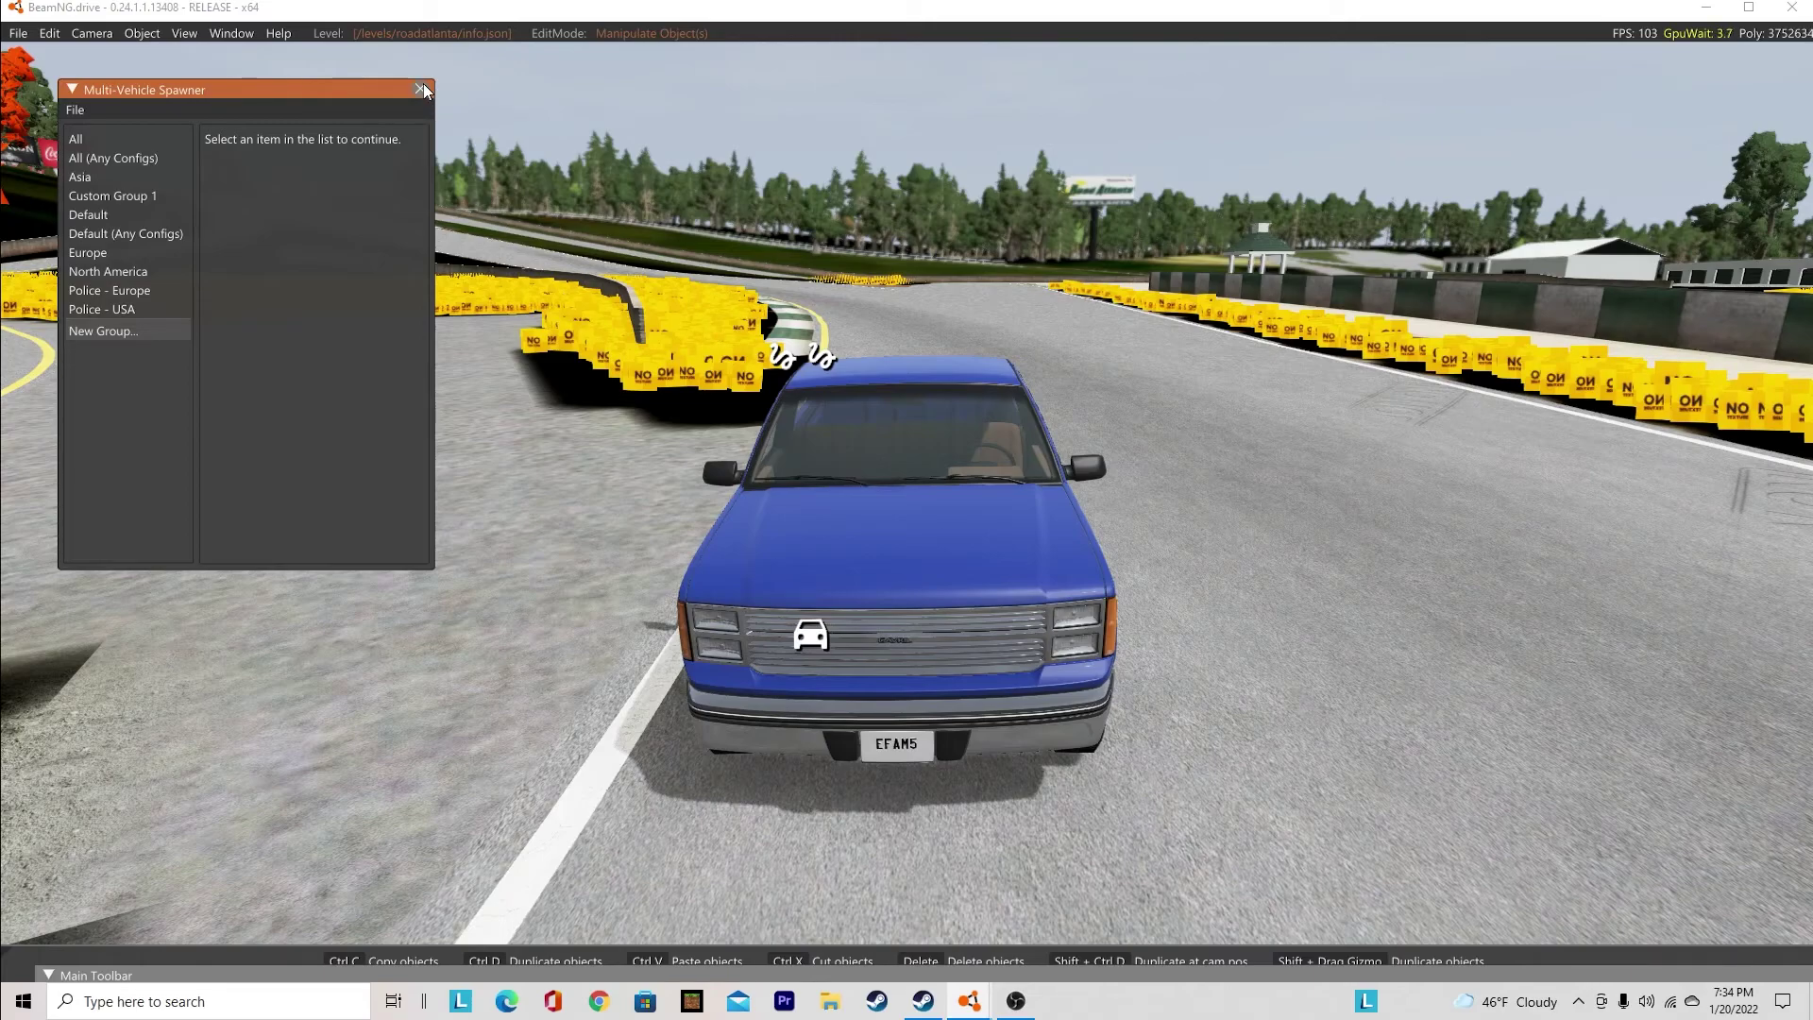
Leave the editor and replace the pickup with the FR 17 Hass Formula R configuration
key("F11")
key("Escape")
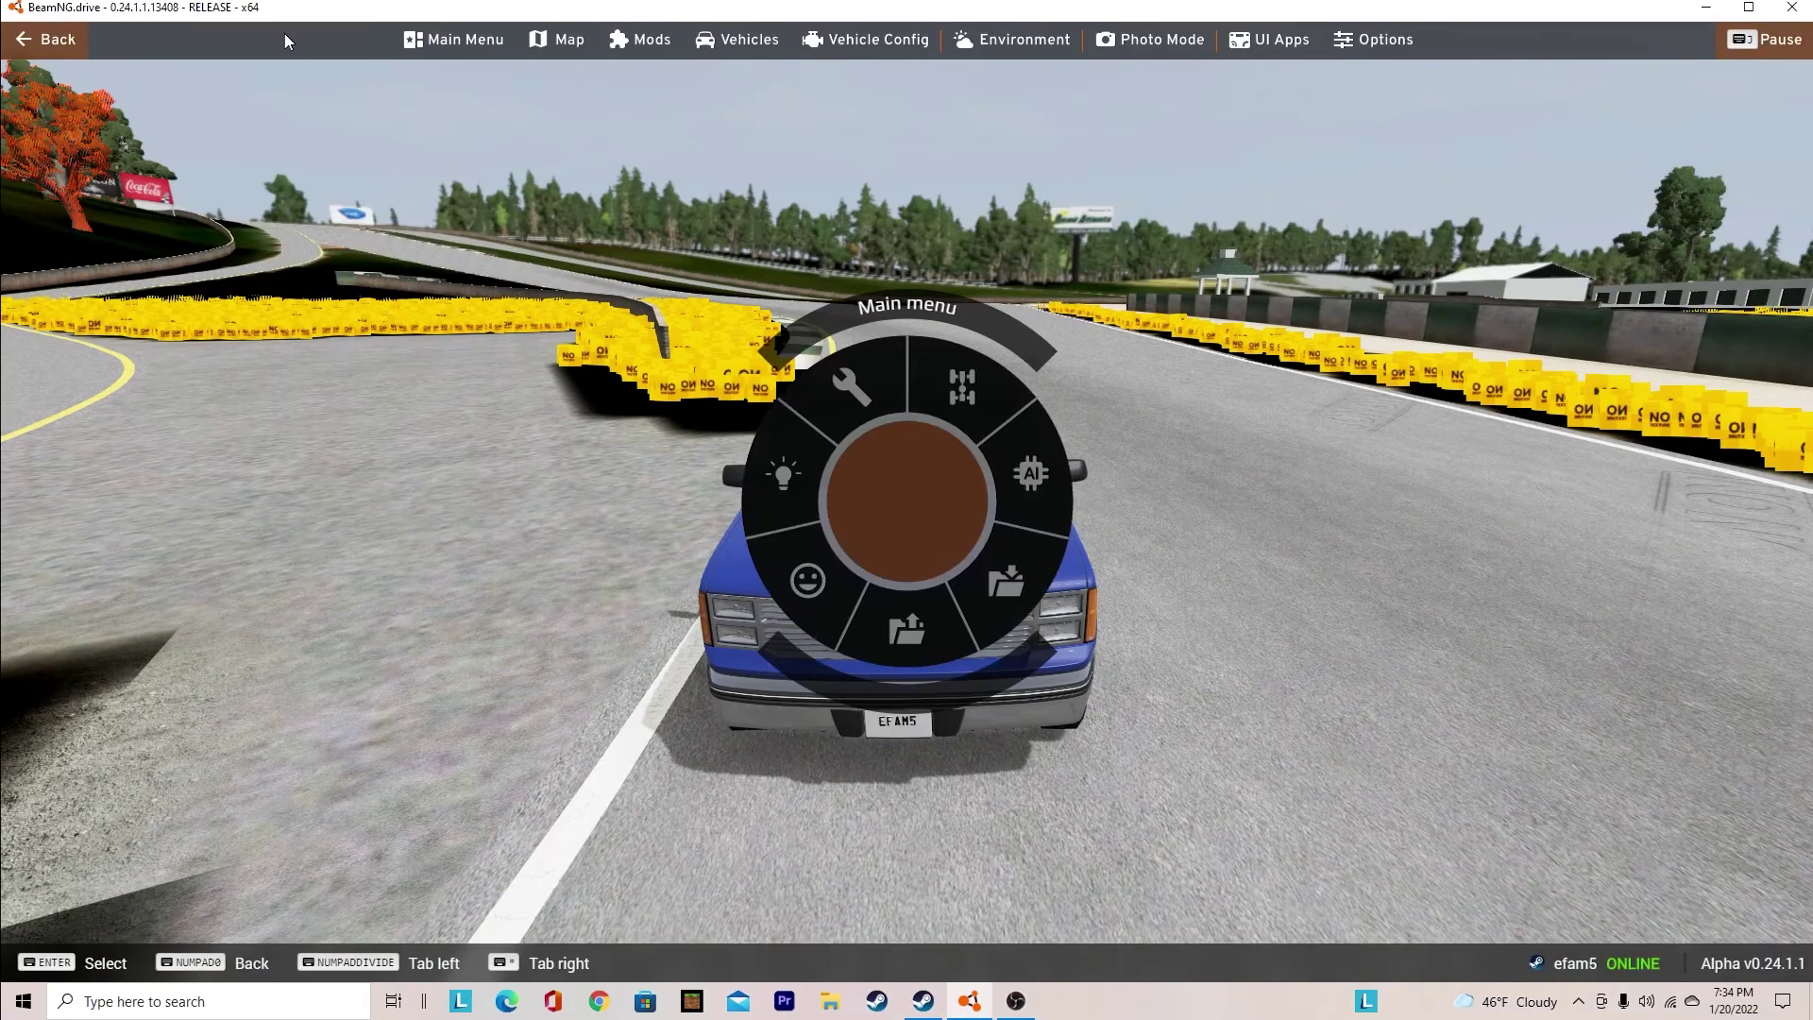
left_click(738, 40)
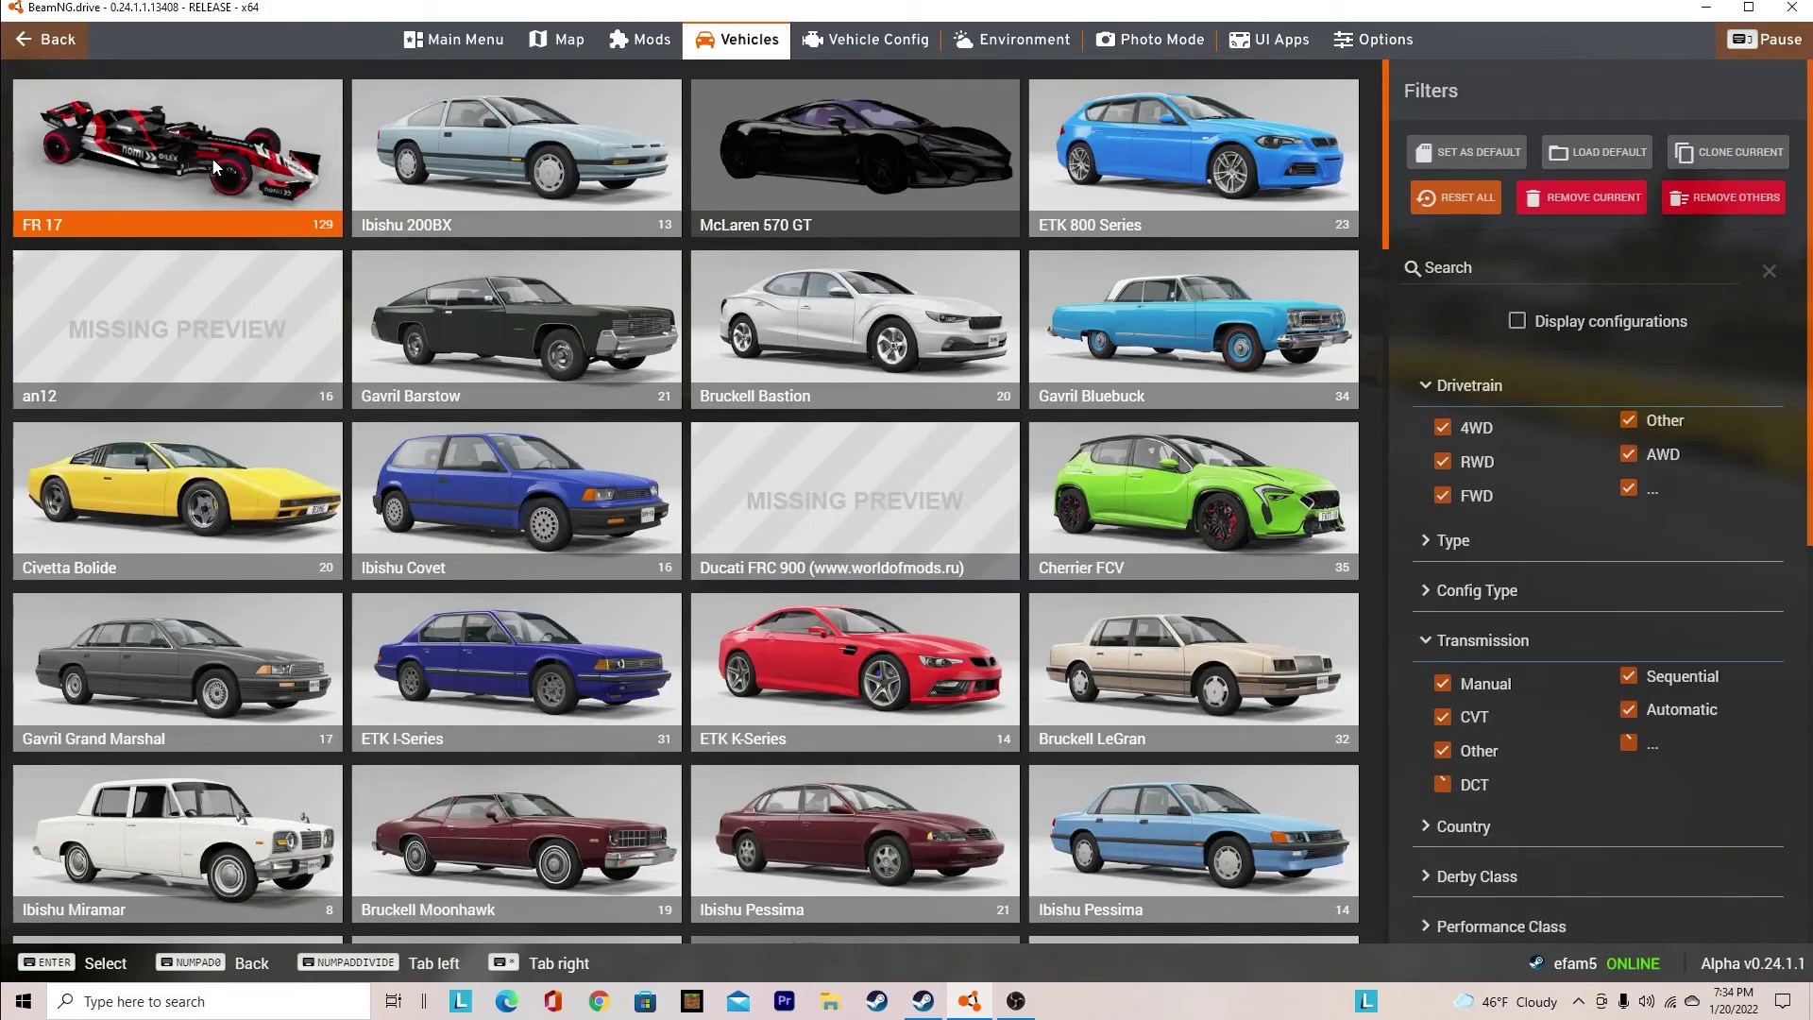
left_click(217, 171)
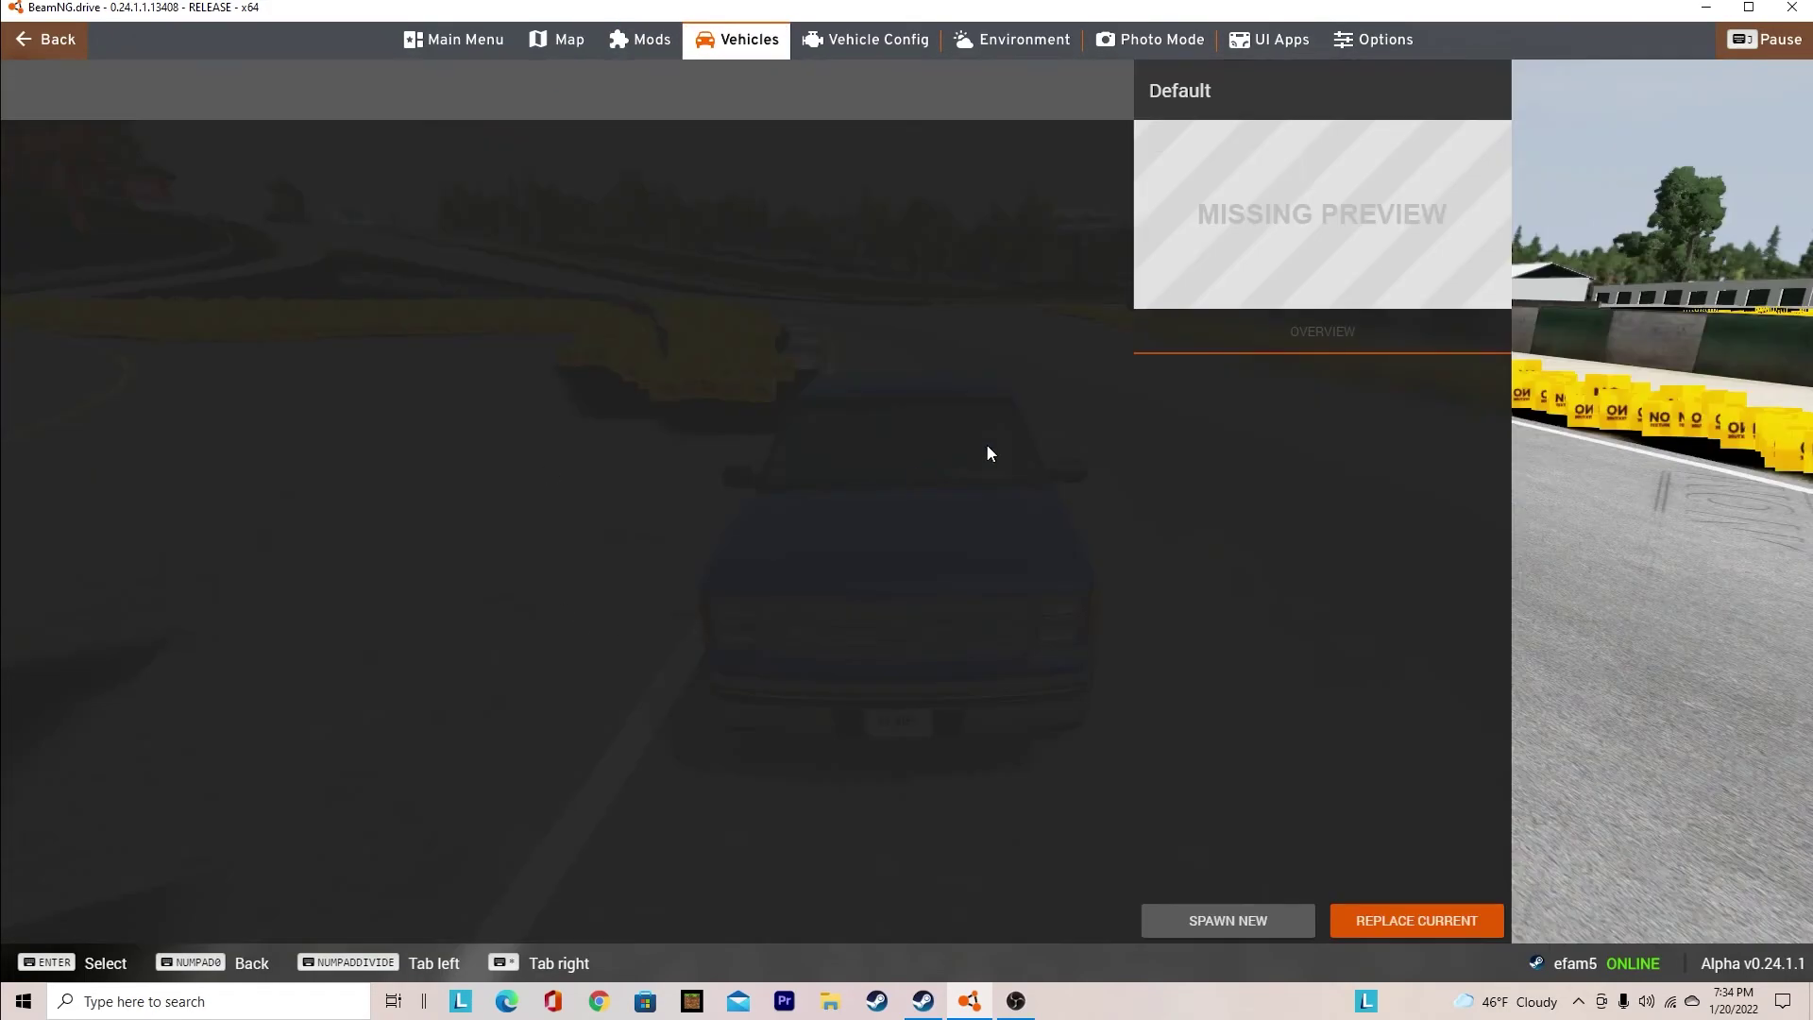
scroll(825, 540, "down", 6)
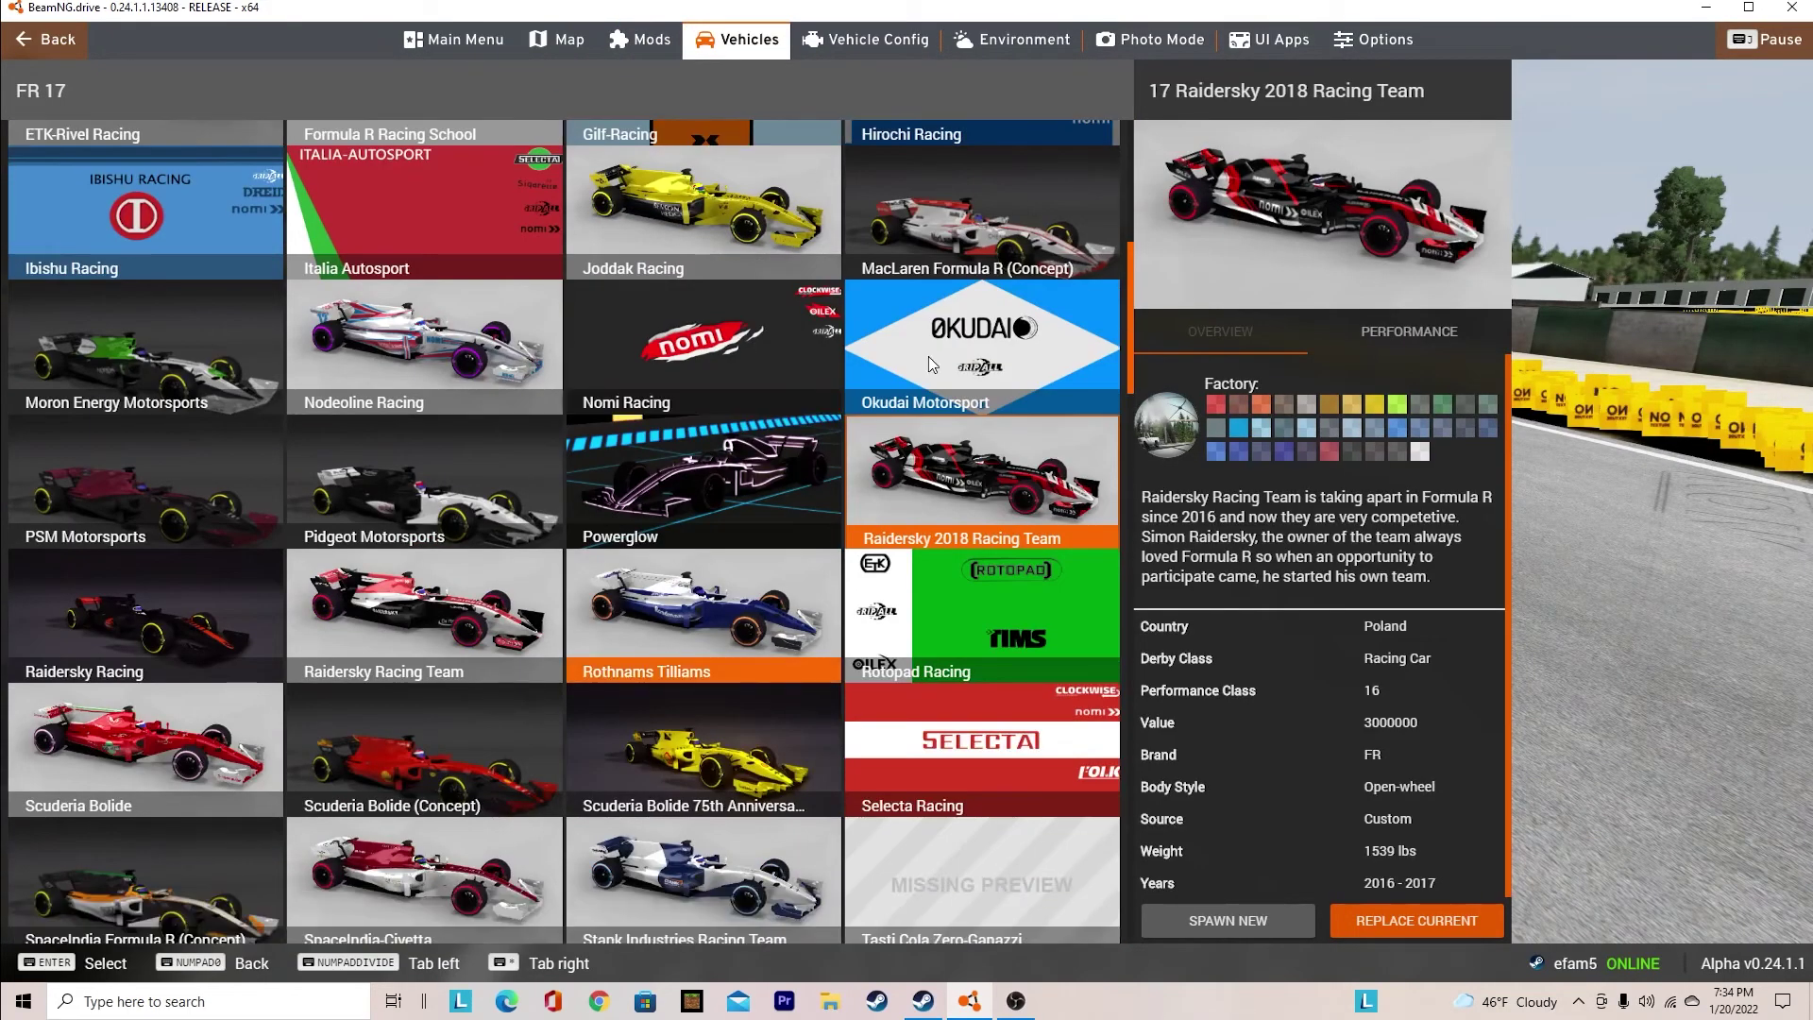
scroll(509, 249, "down", 3)
scroll(377, 364, "down", 2)
scroll(379, 365, "down", 3)
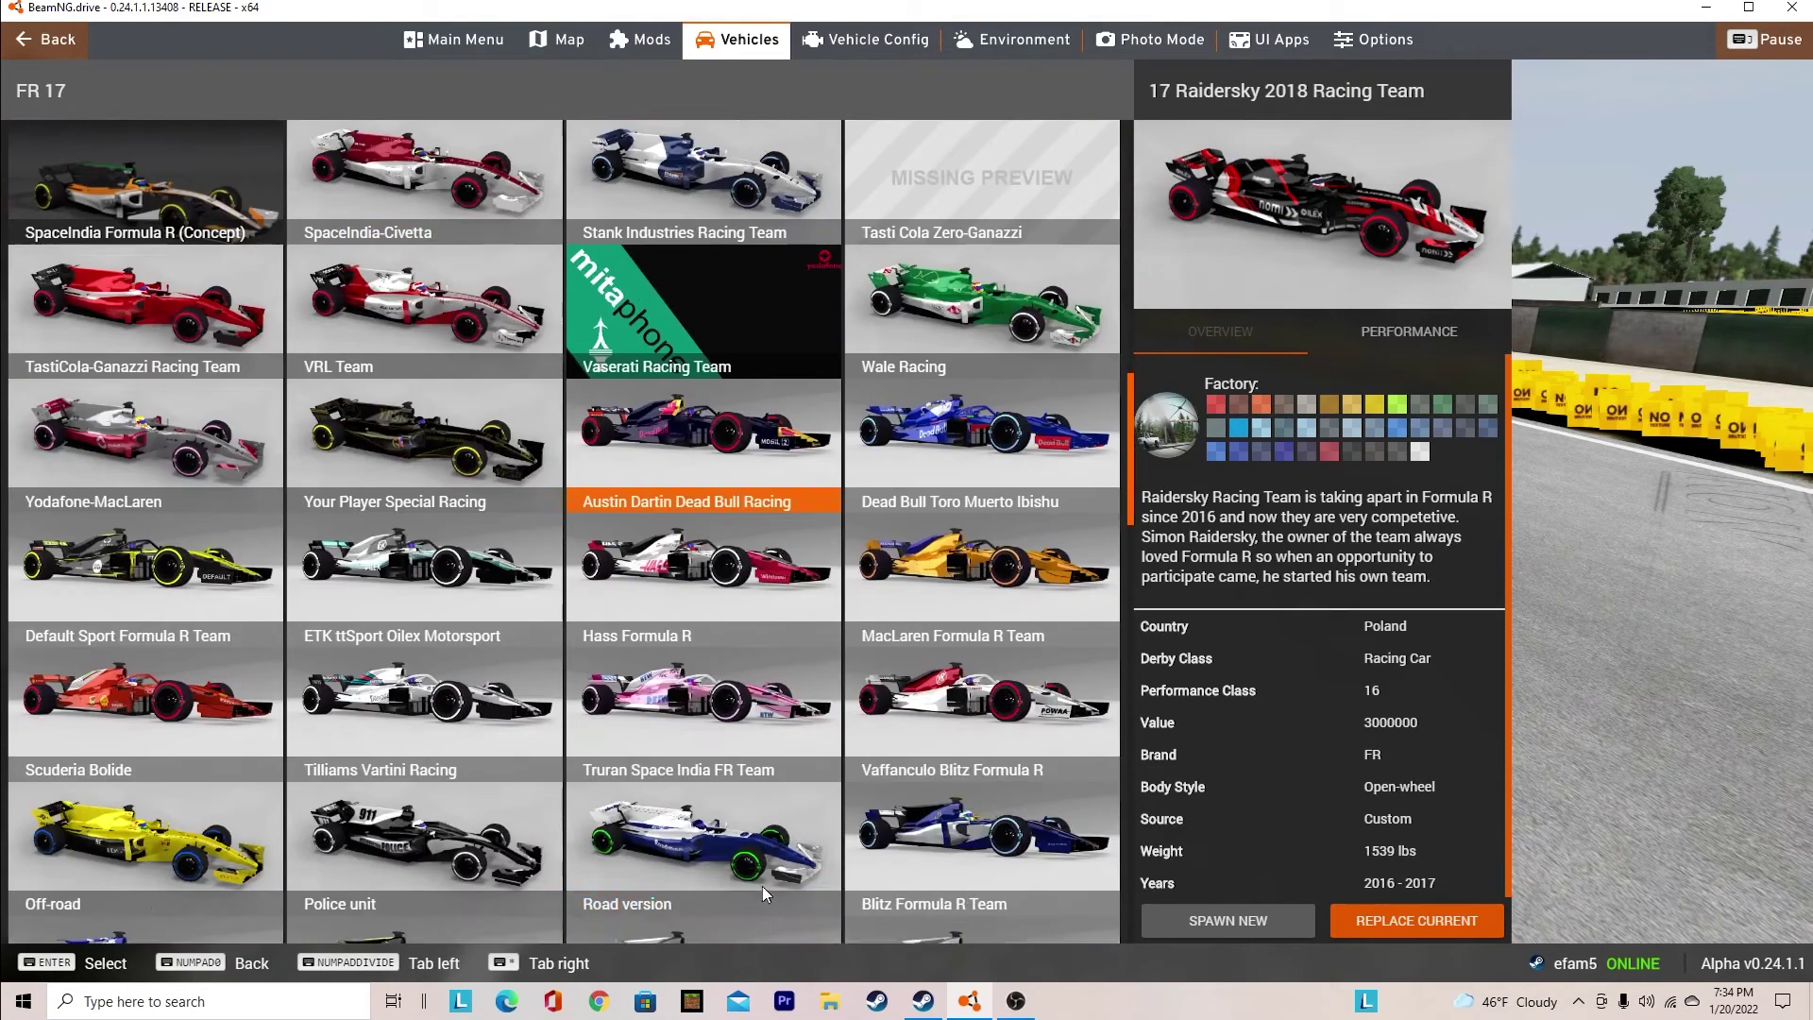
left_click(694, 529)
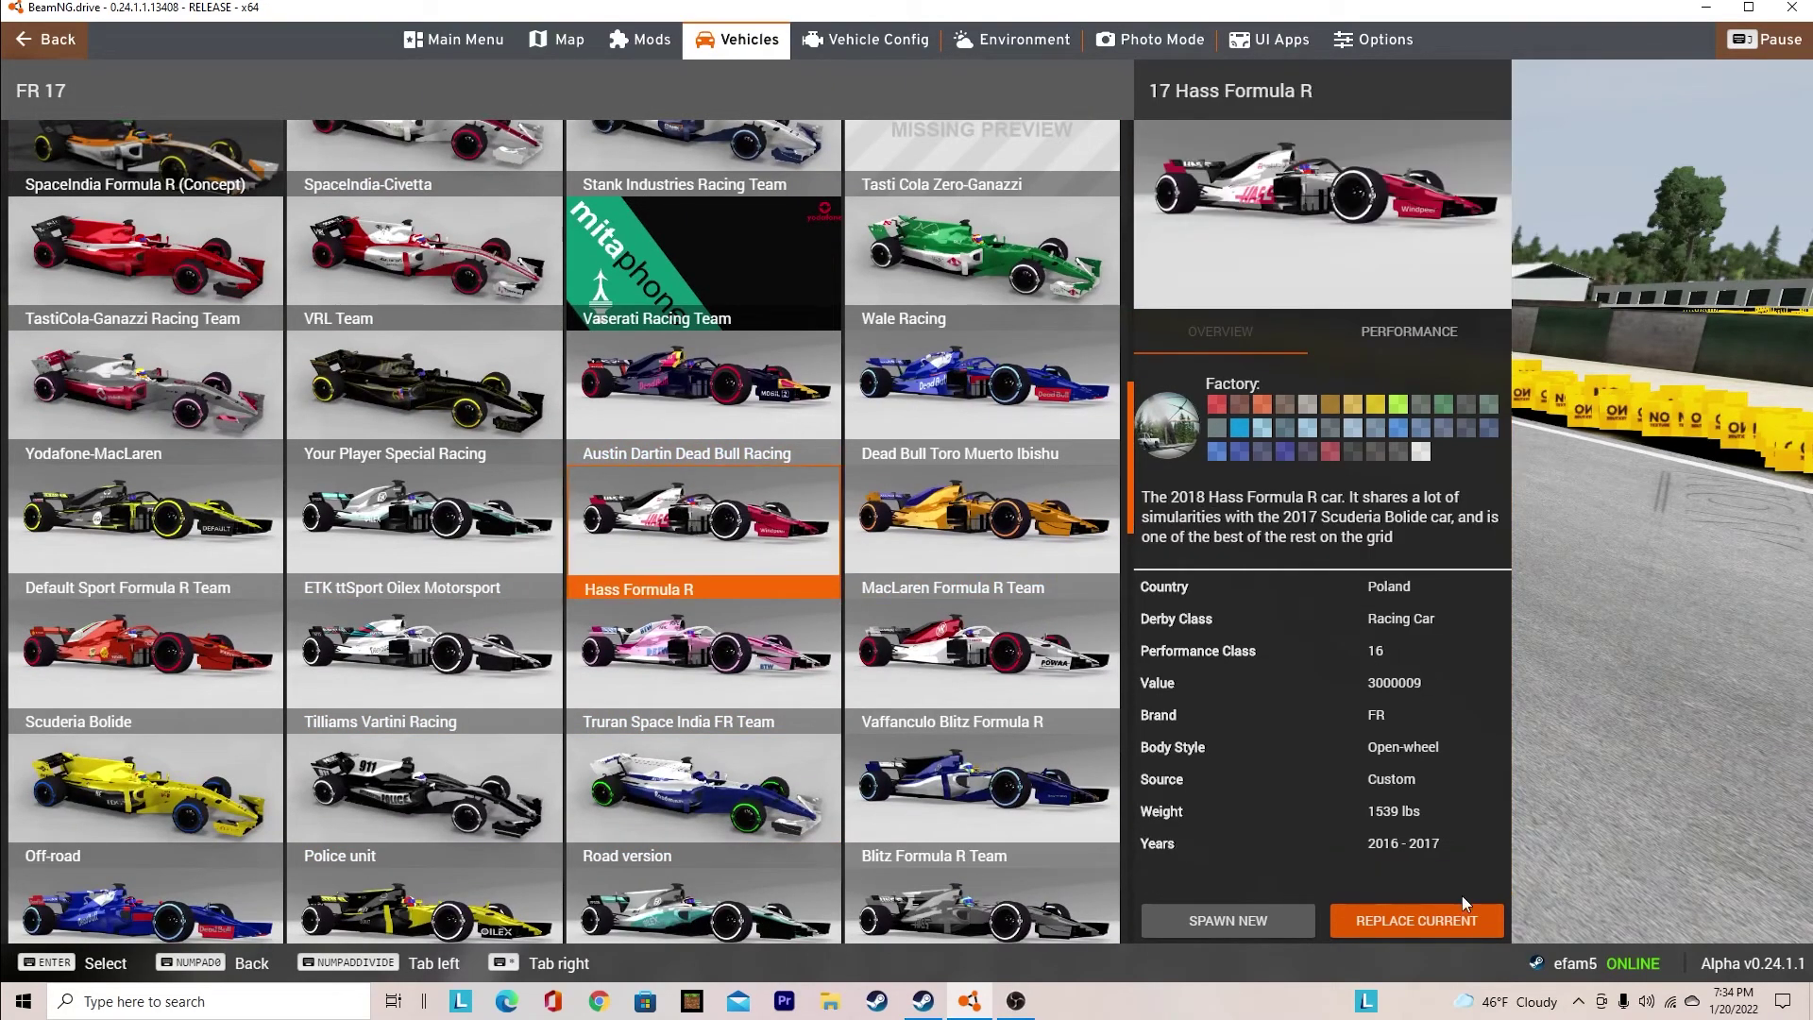
left_click(1429, 919)
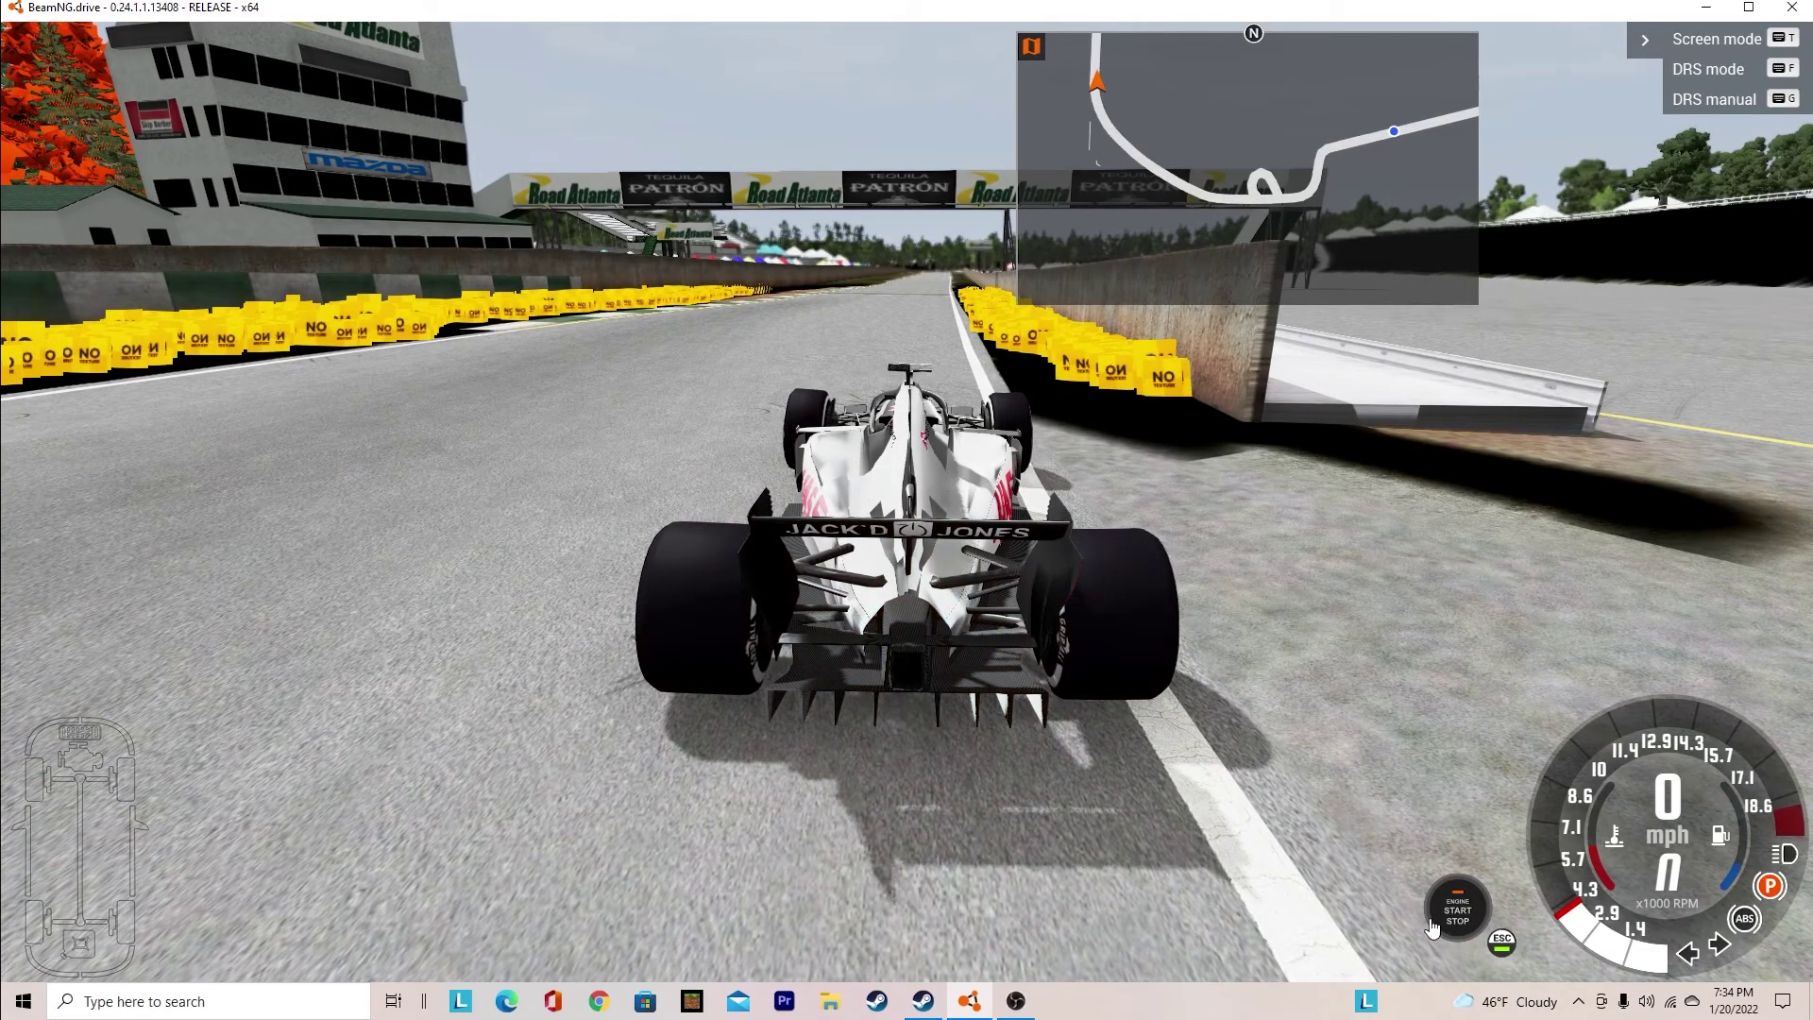
Select the All vehicle group, then close and reopen the Multi-Vehicle Spawner via Window > Gameplay
key("F11")
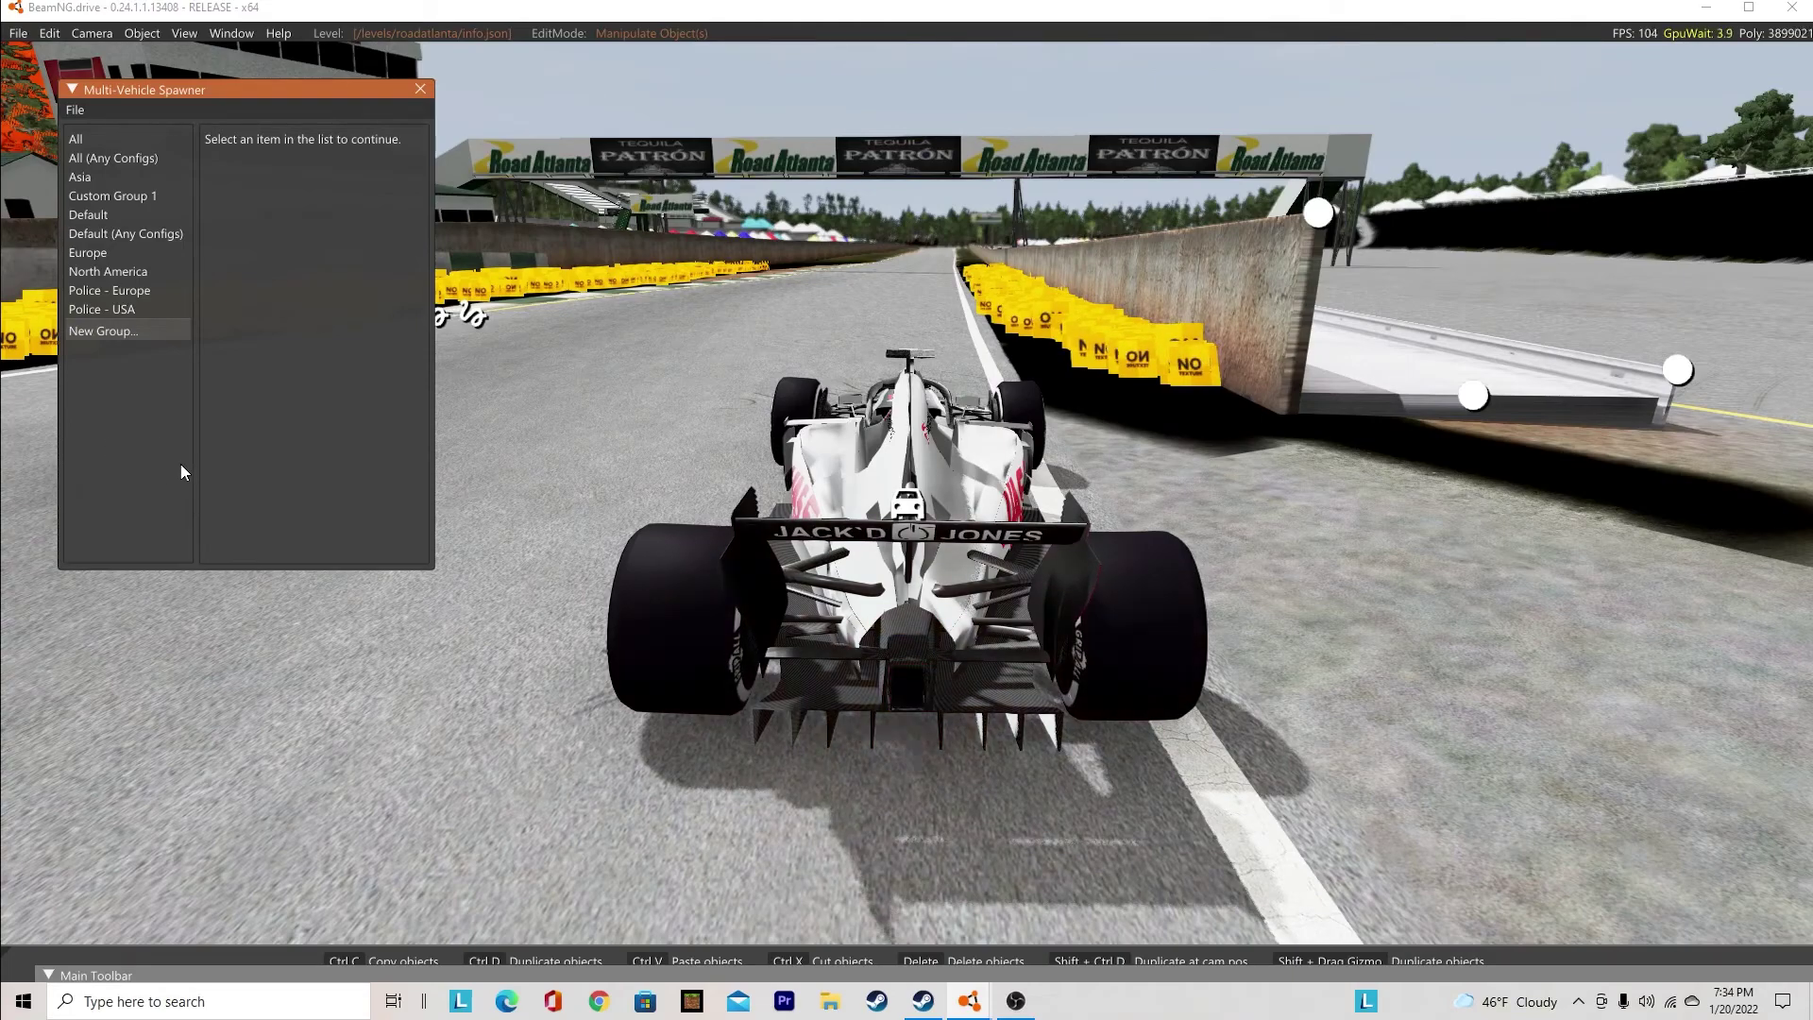
left_click(118, 139)
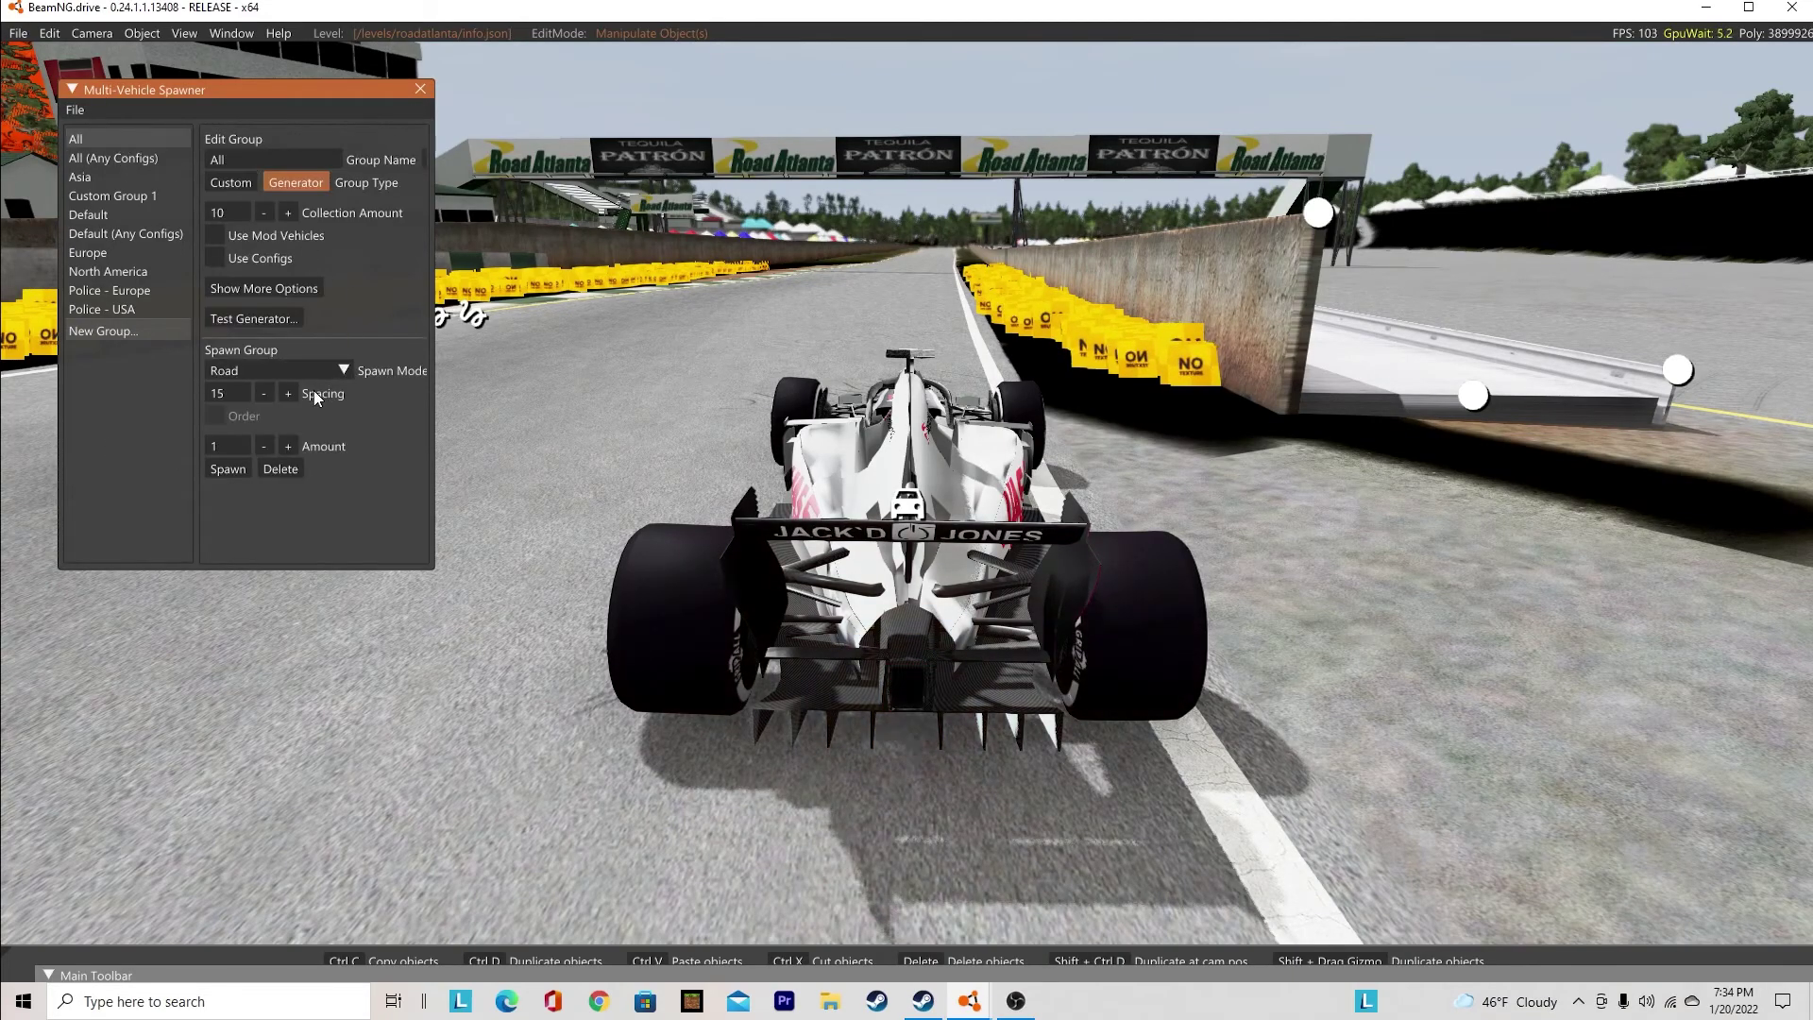
left_click(420, 89)
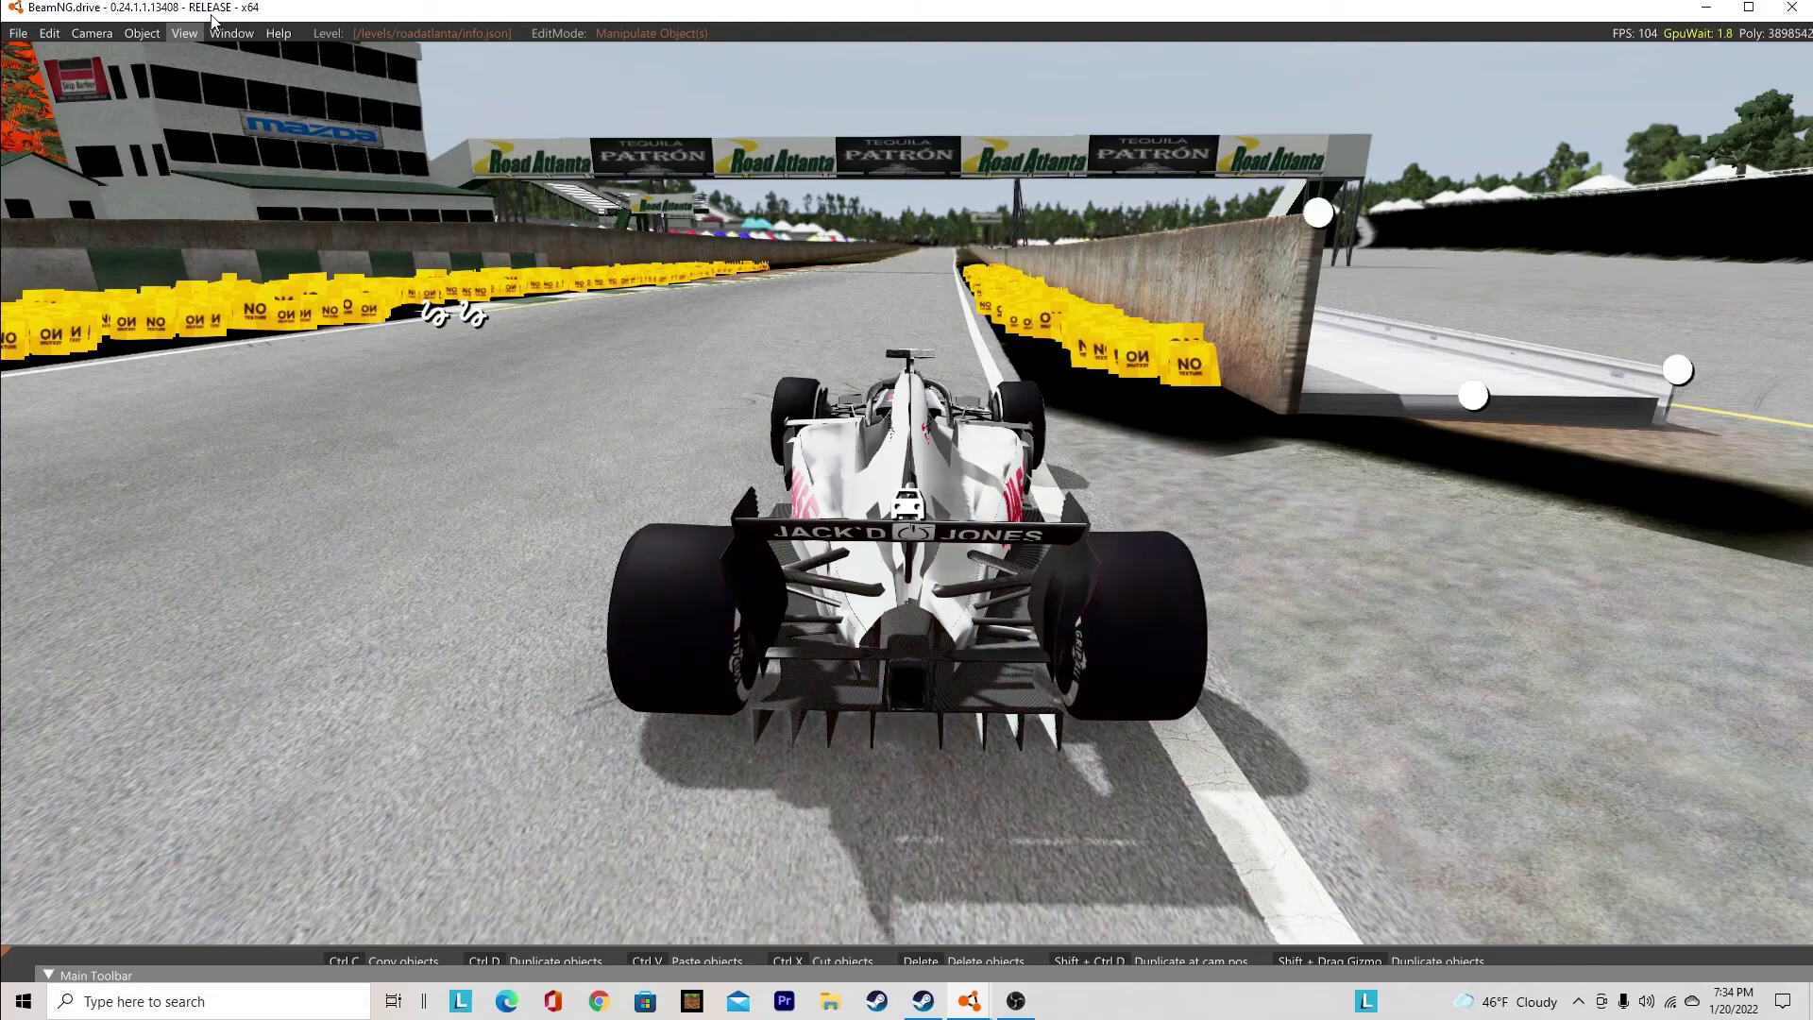
left_click(232, 36)
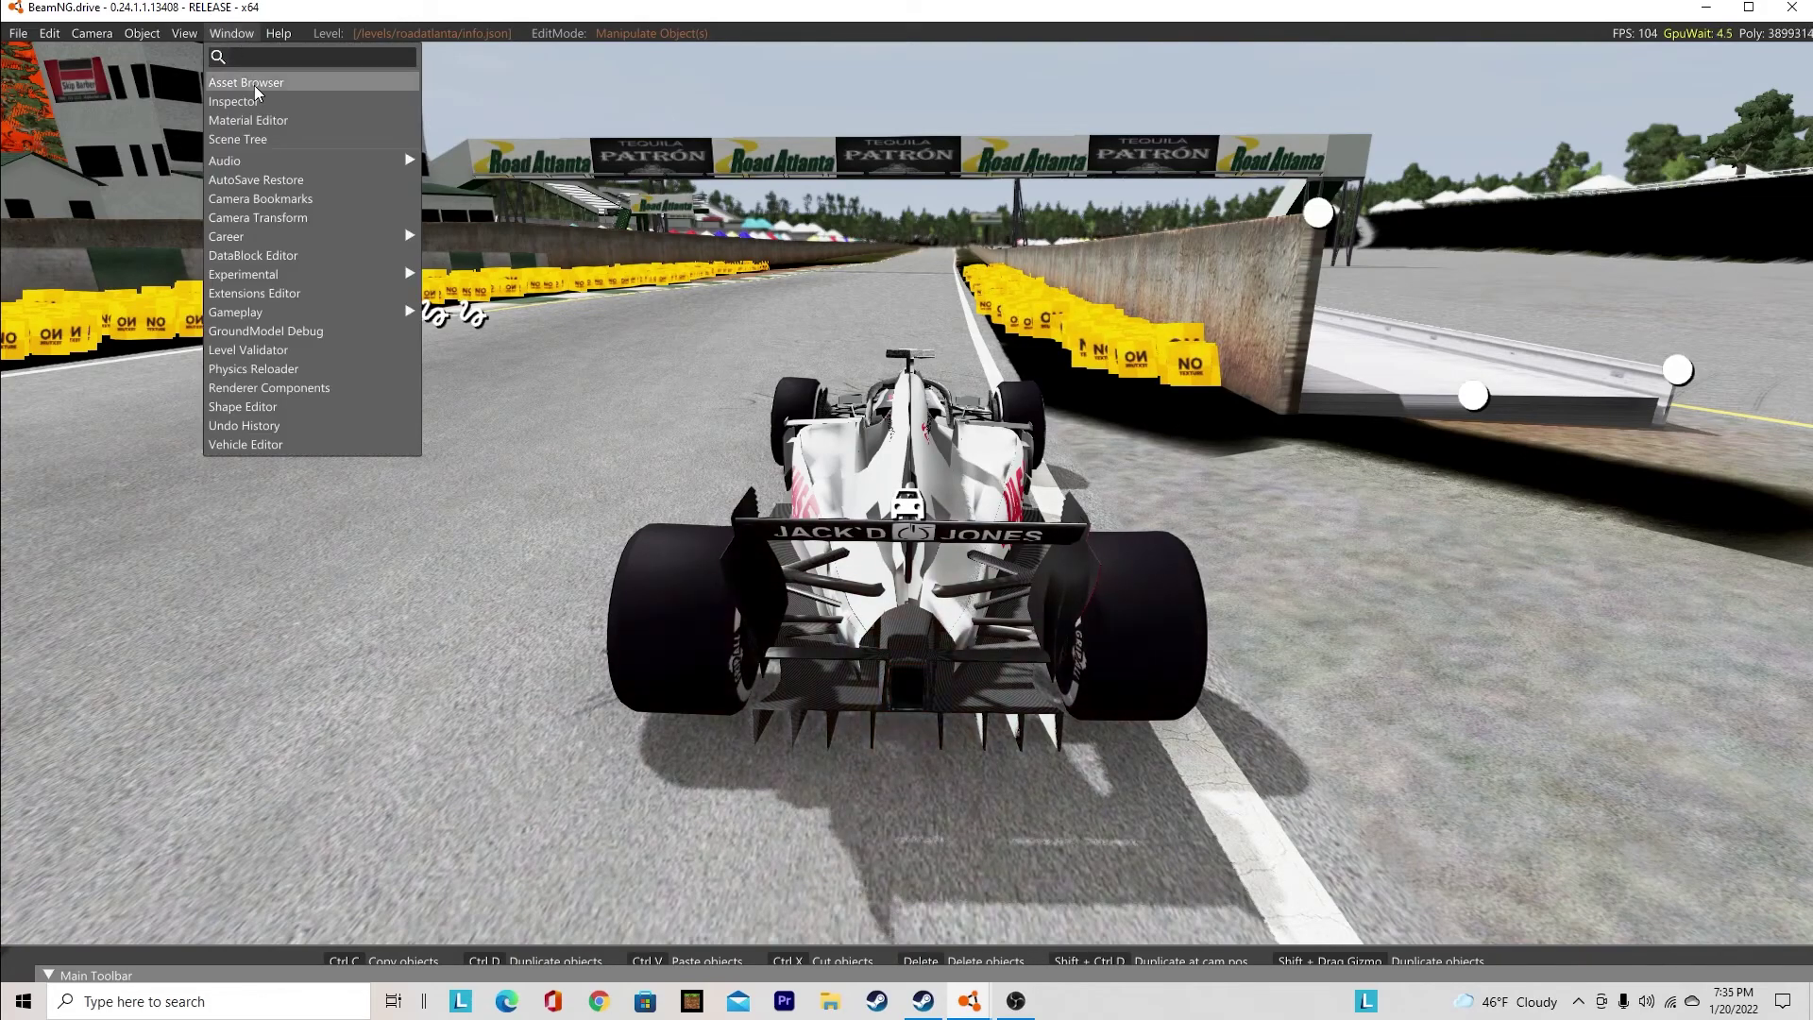
mouse_move(264, 313)
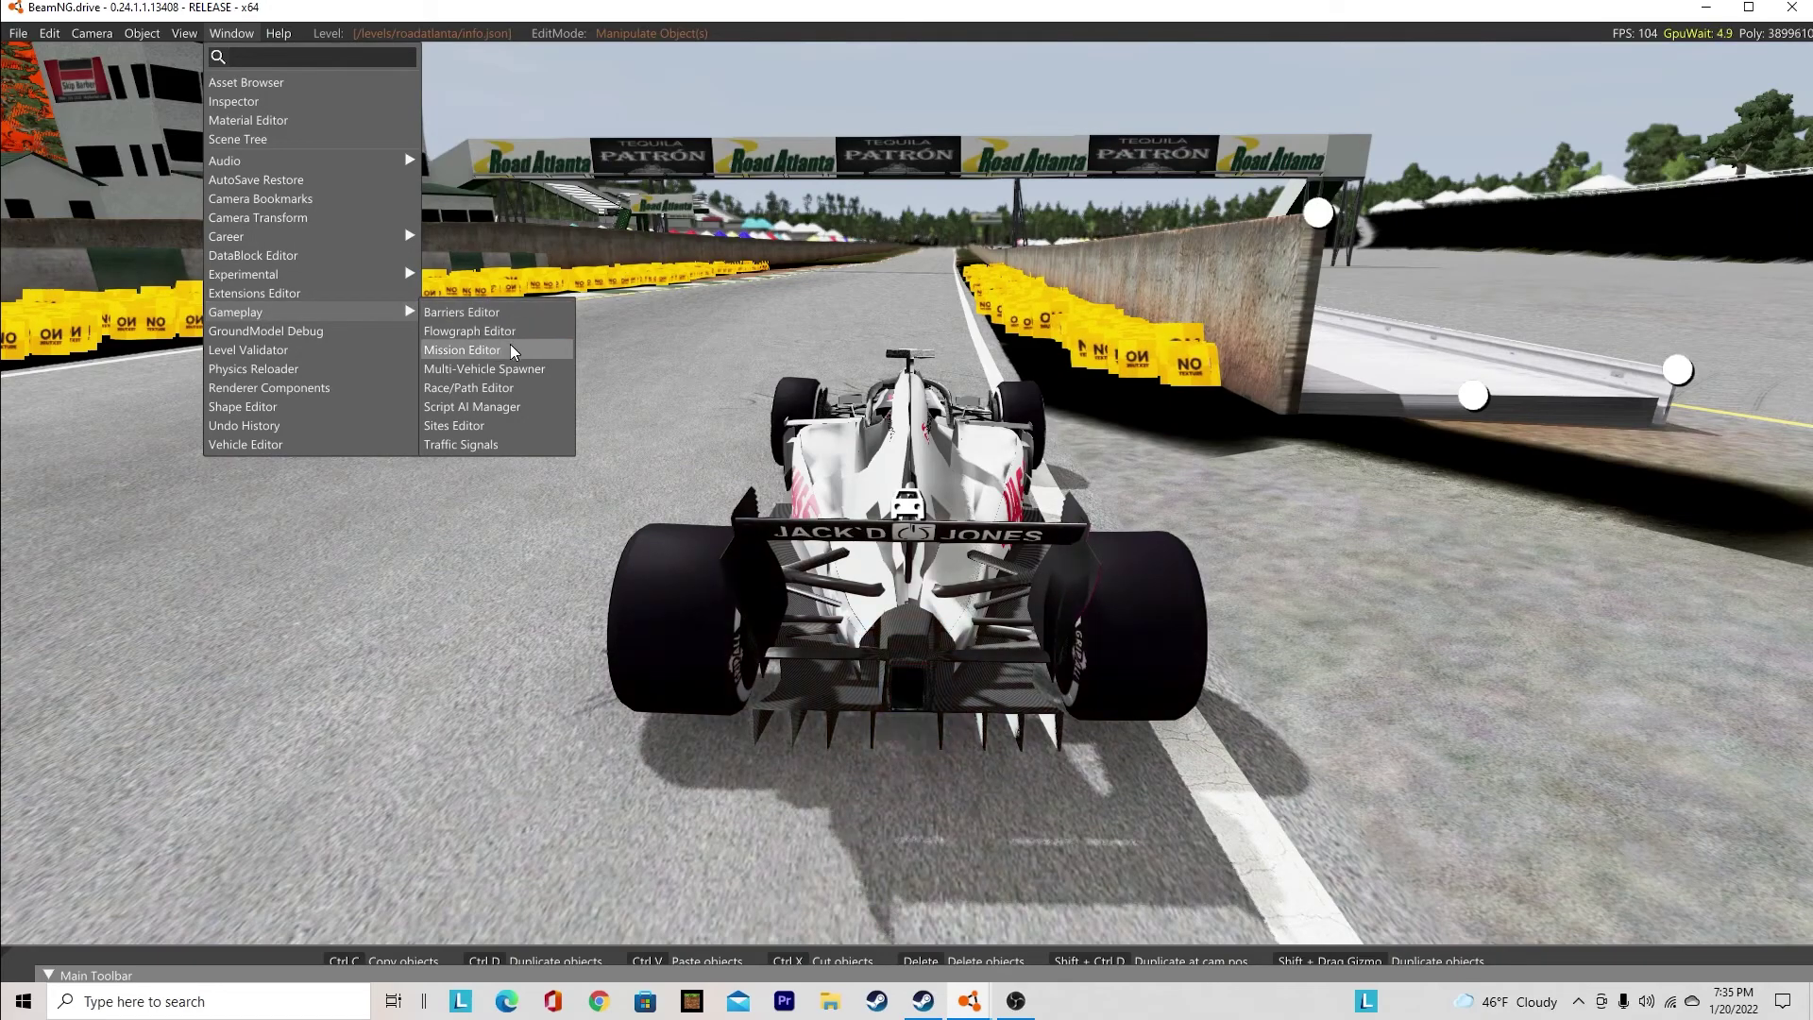
left_click(516, 368)
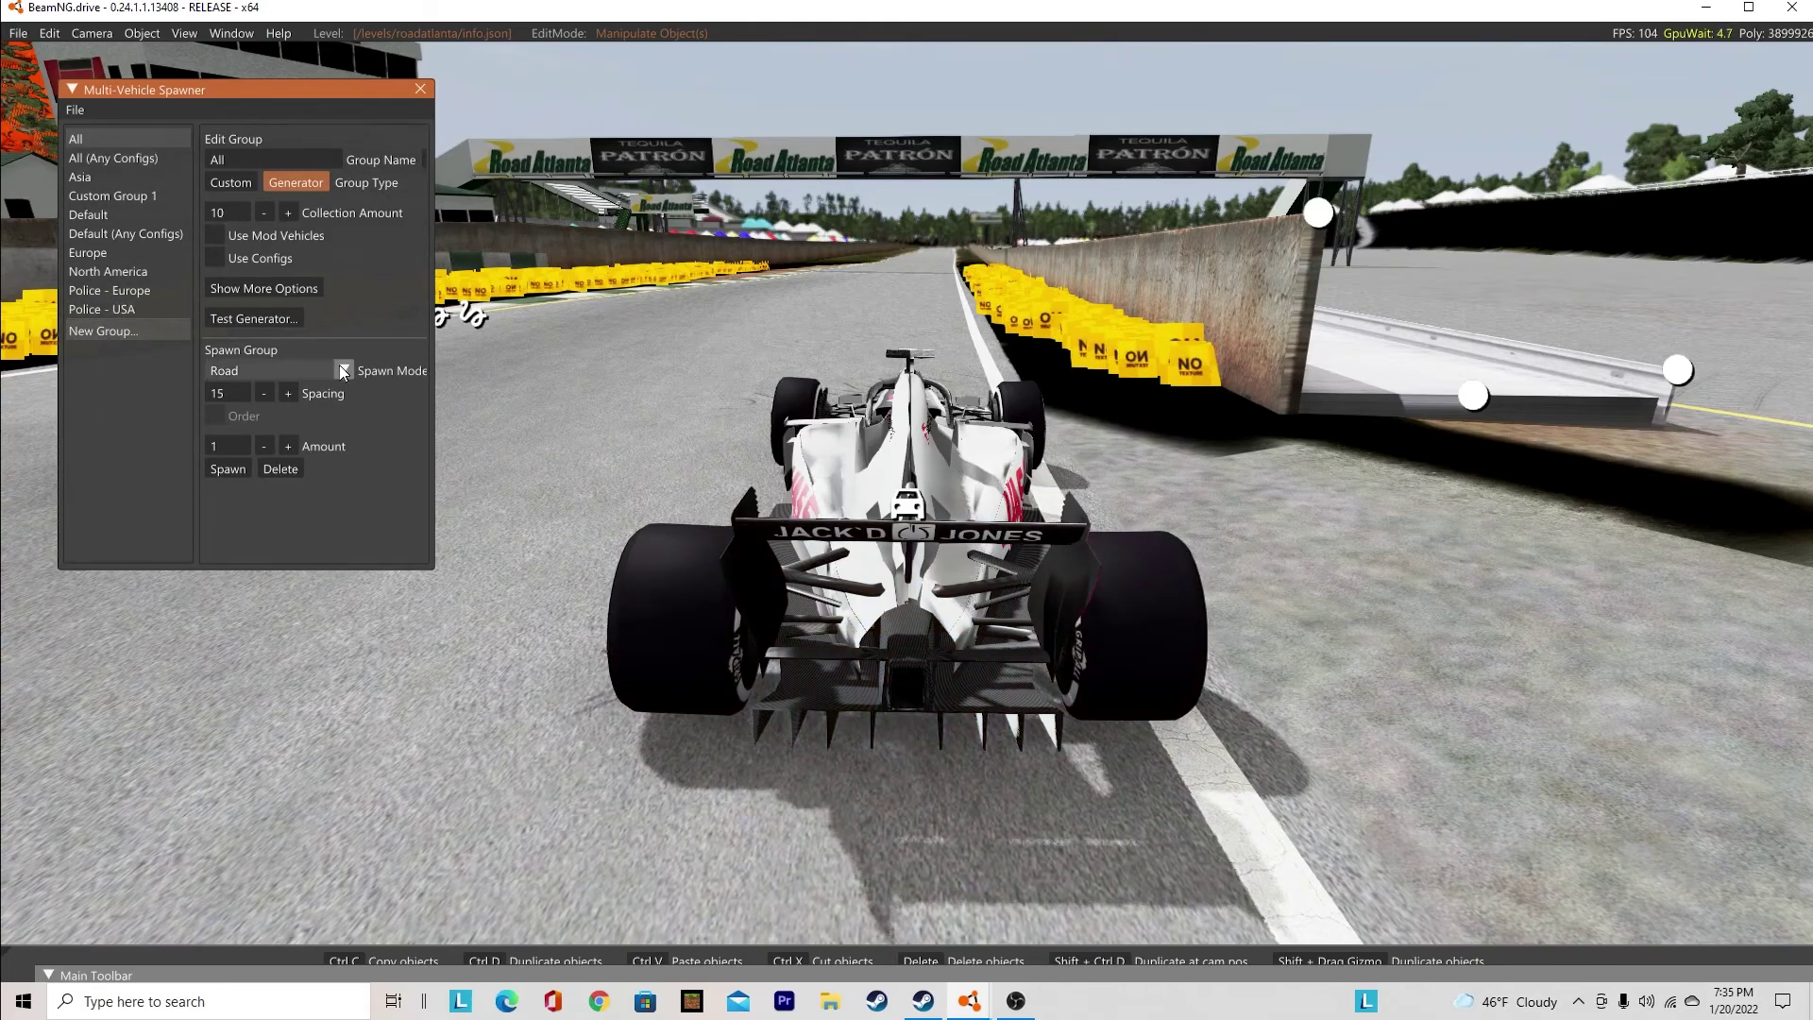
Set the spawner's spacing to 8 and the car amount to 6
left_click(265, 395)
left_click(264, 393)
left_click(265, 393)
left_click(264, 394)
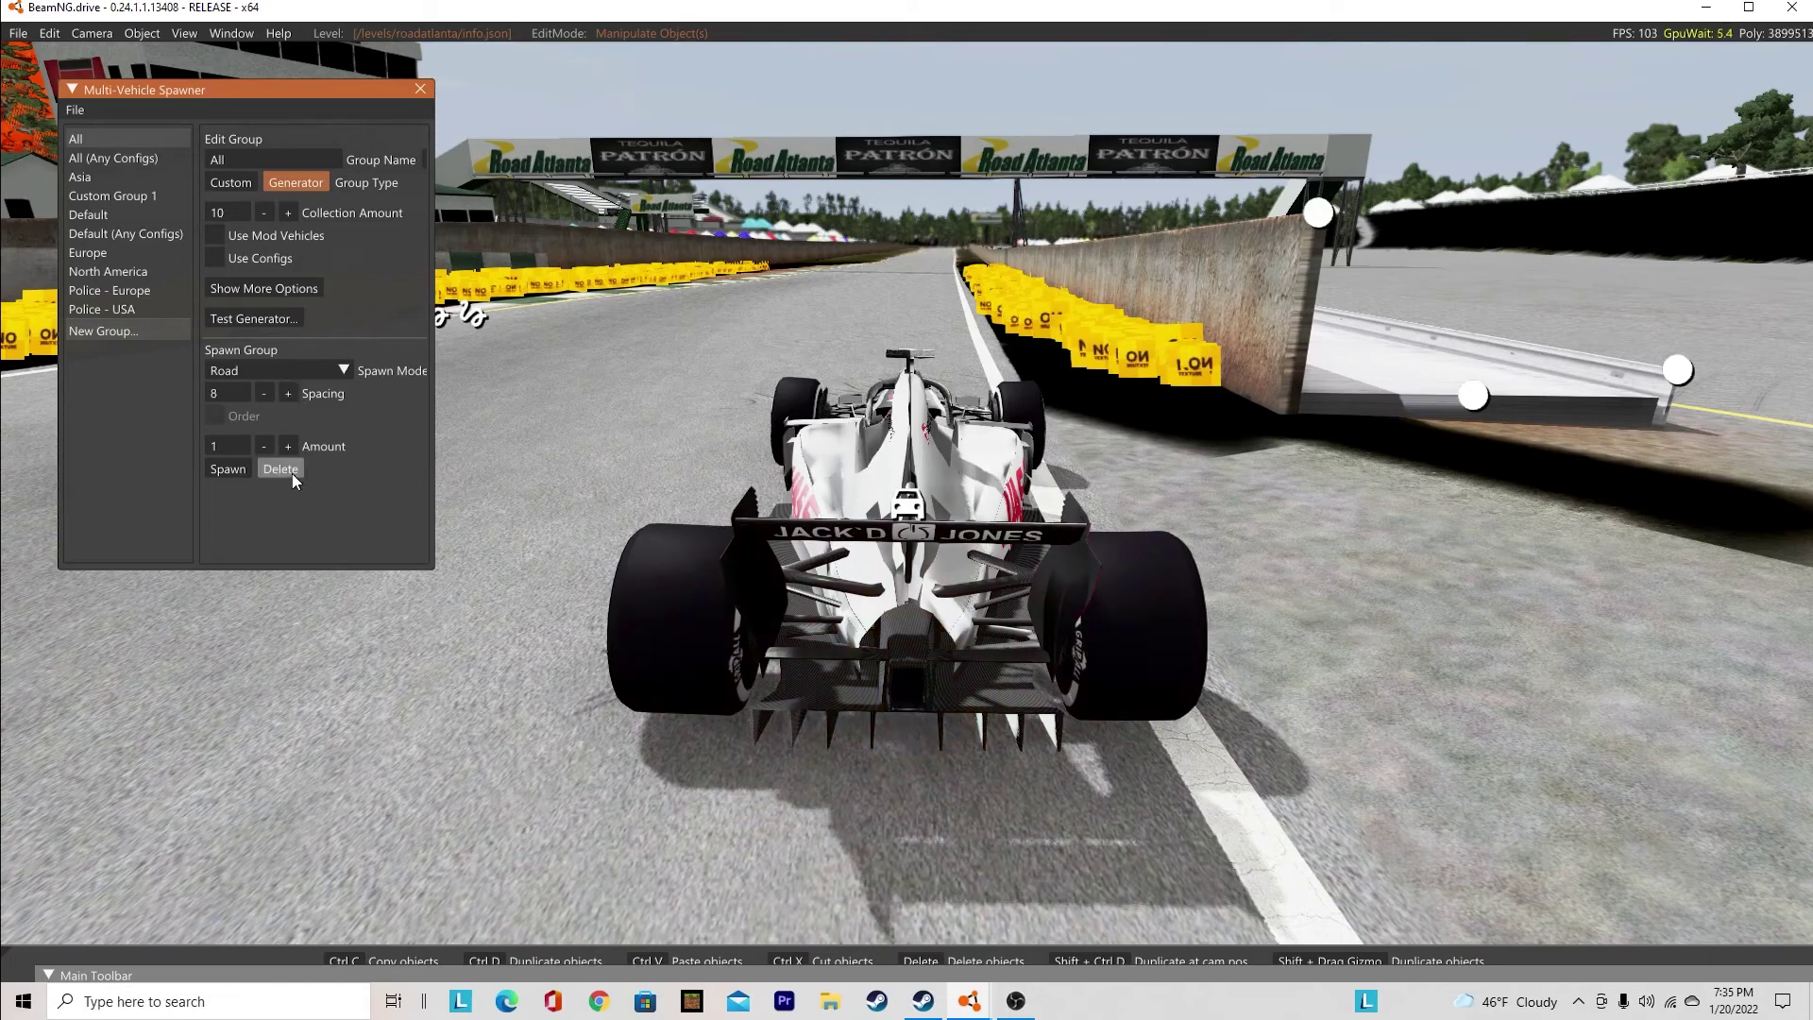
left_click(288, 446)
left_click(288, 446)
left_click(288, 446)
left_click(287, 447)
left_click(288, 446)
Spawn the cars in Race Grid (Alt) layout and exit the world editor
left_click(287, 368)
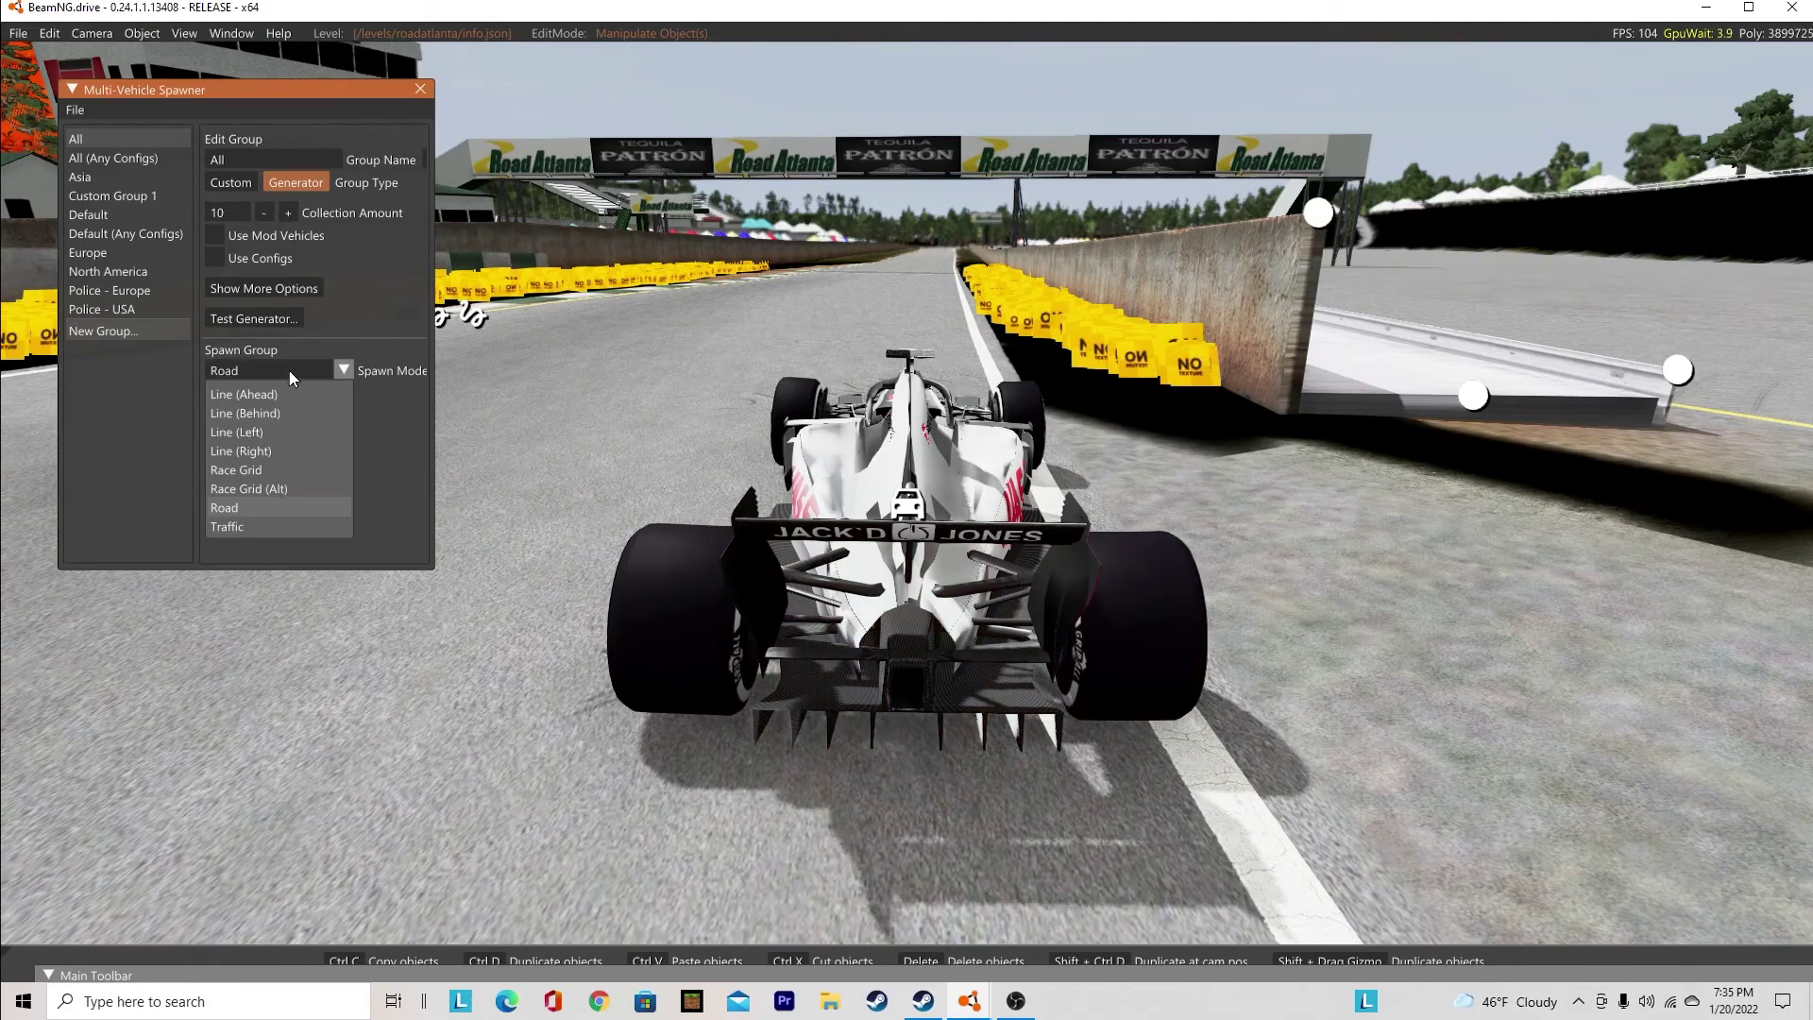
left_click(298, 485)
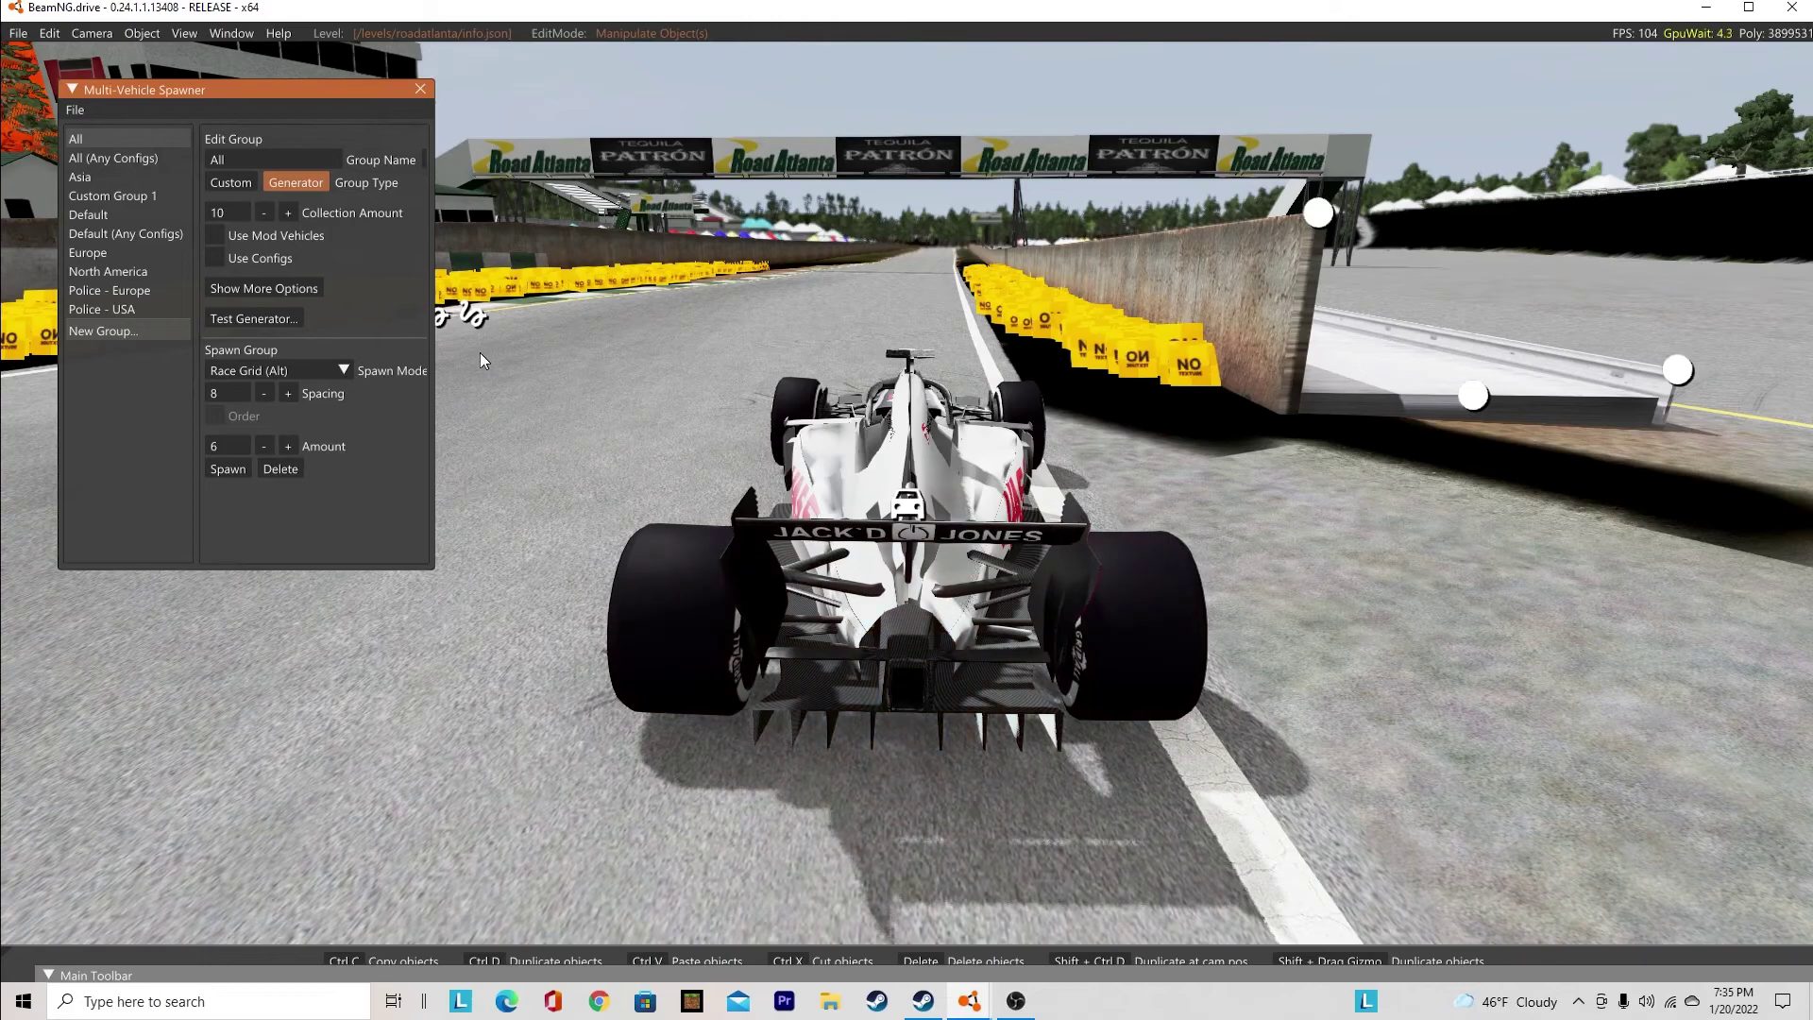
left_click(230, 466)
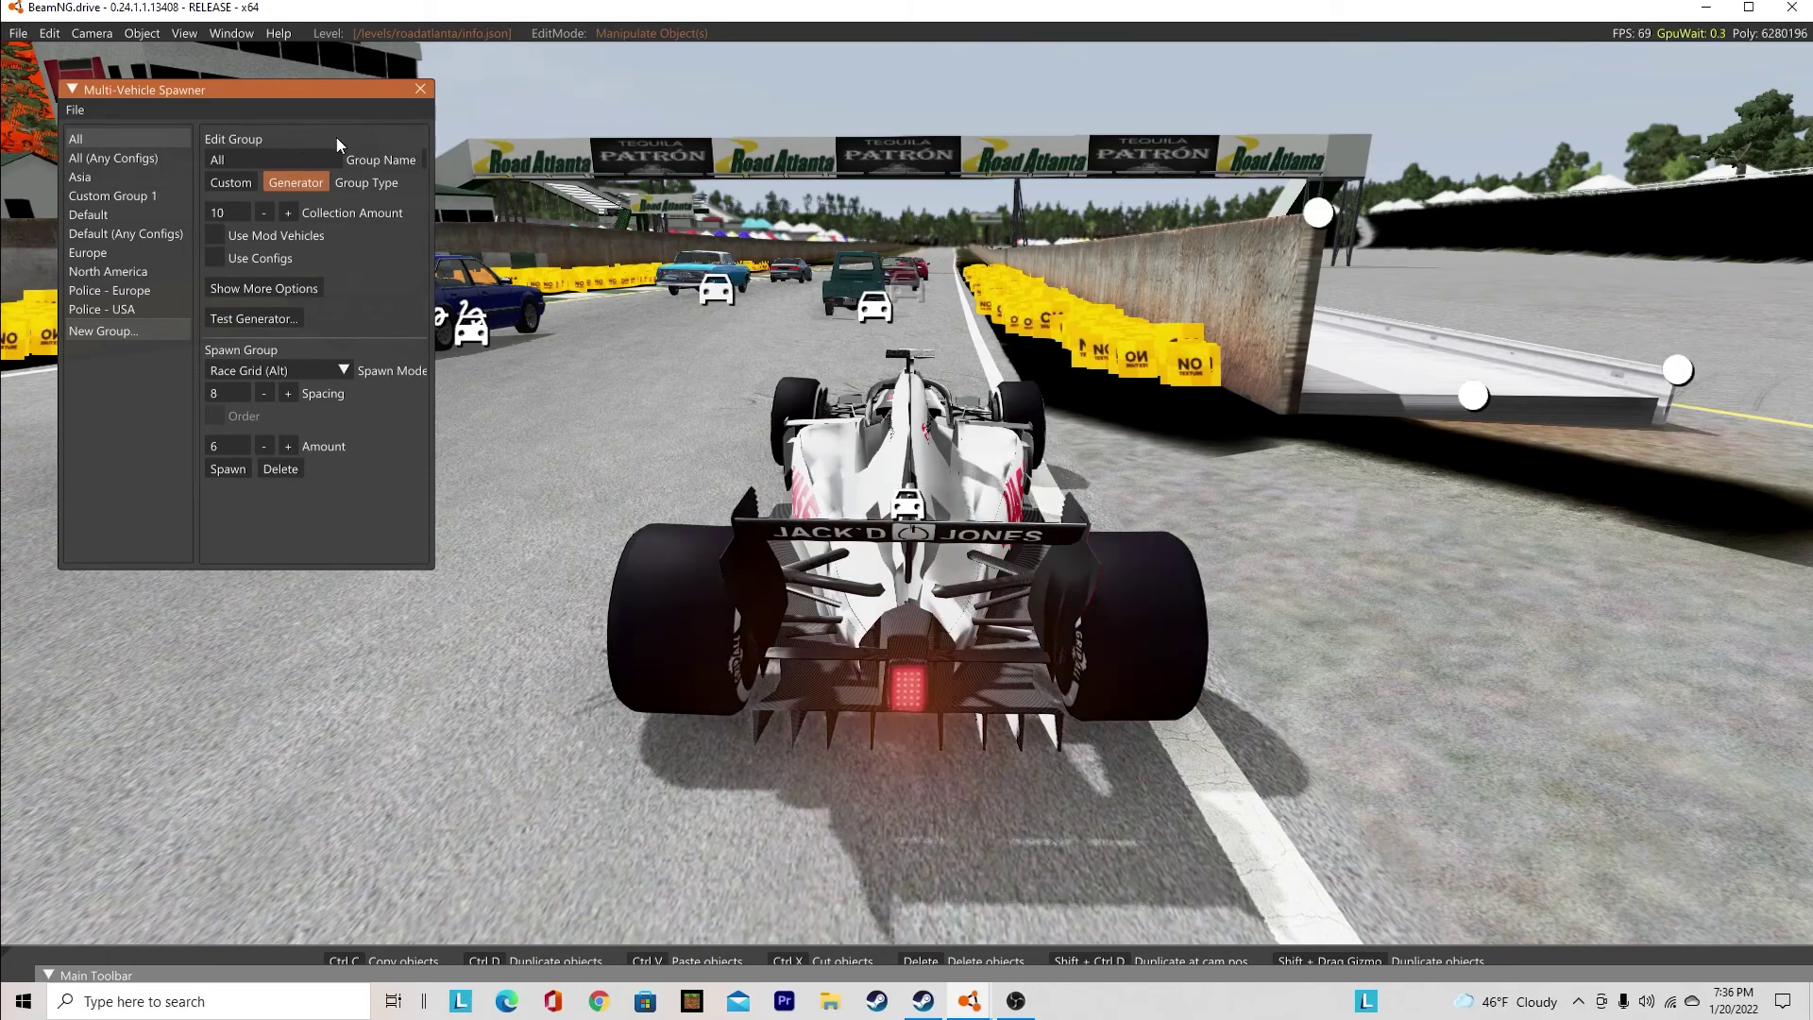
key("F11")
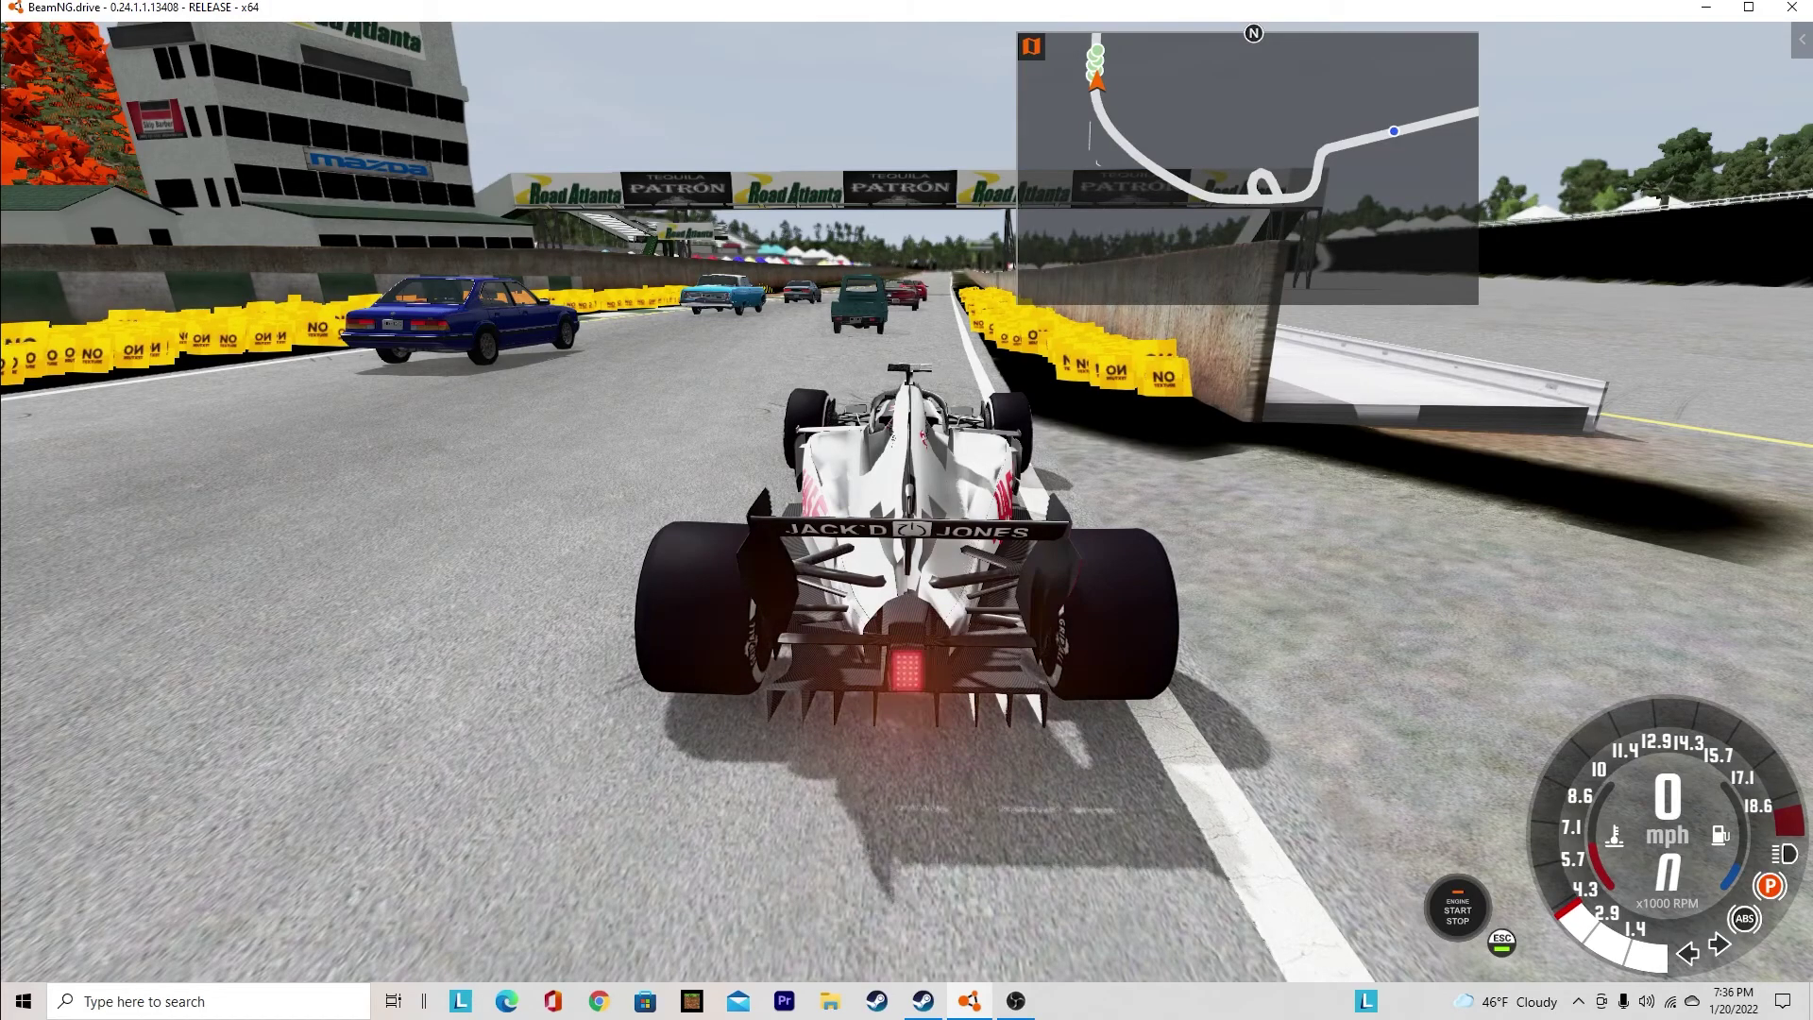
Switch to the blue sedan and replace it with the FR 17 Tilliams Vartini Racing configuration
key("shift+c")
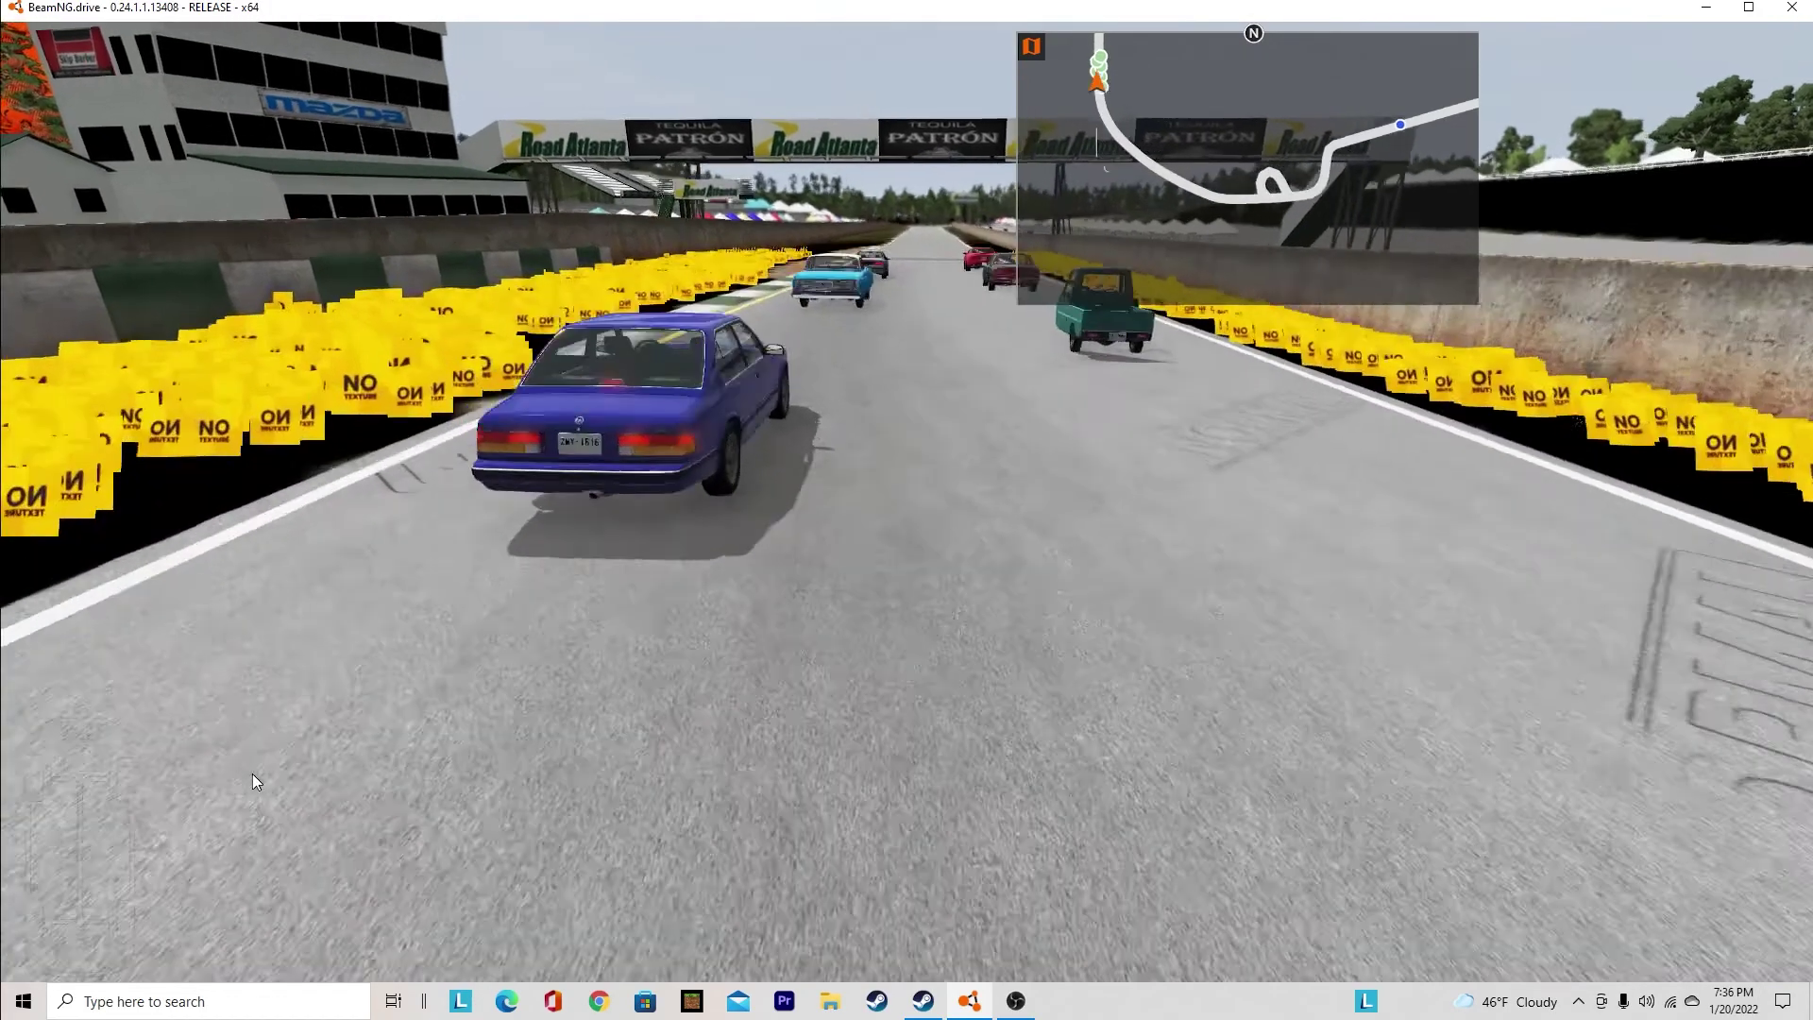
key("Tab")
key("Escape")
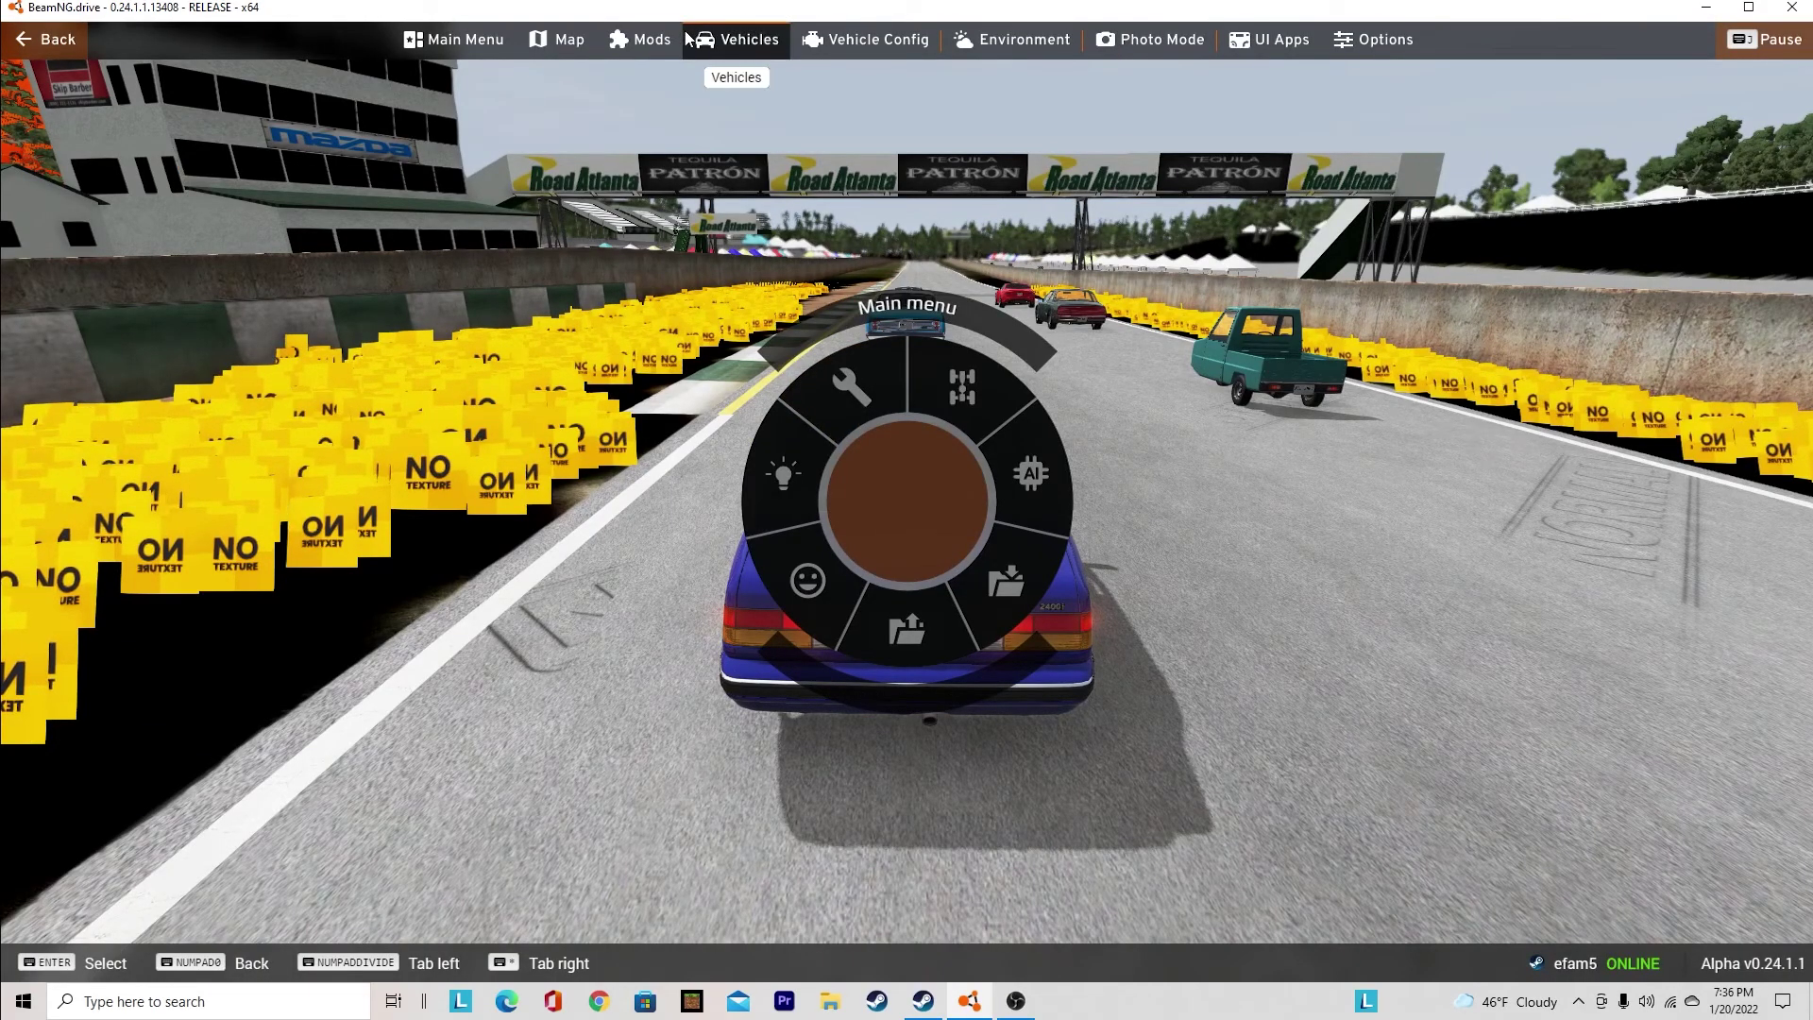
left_click(722, 44)
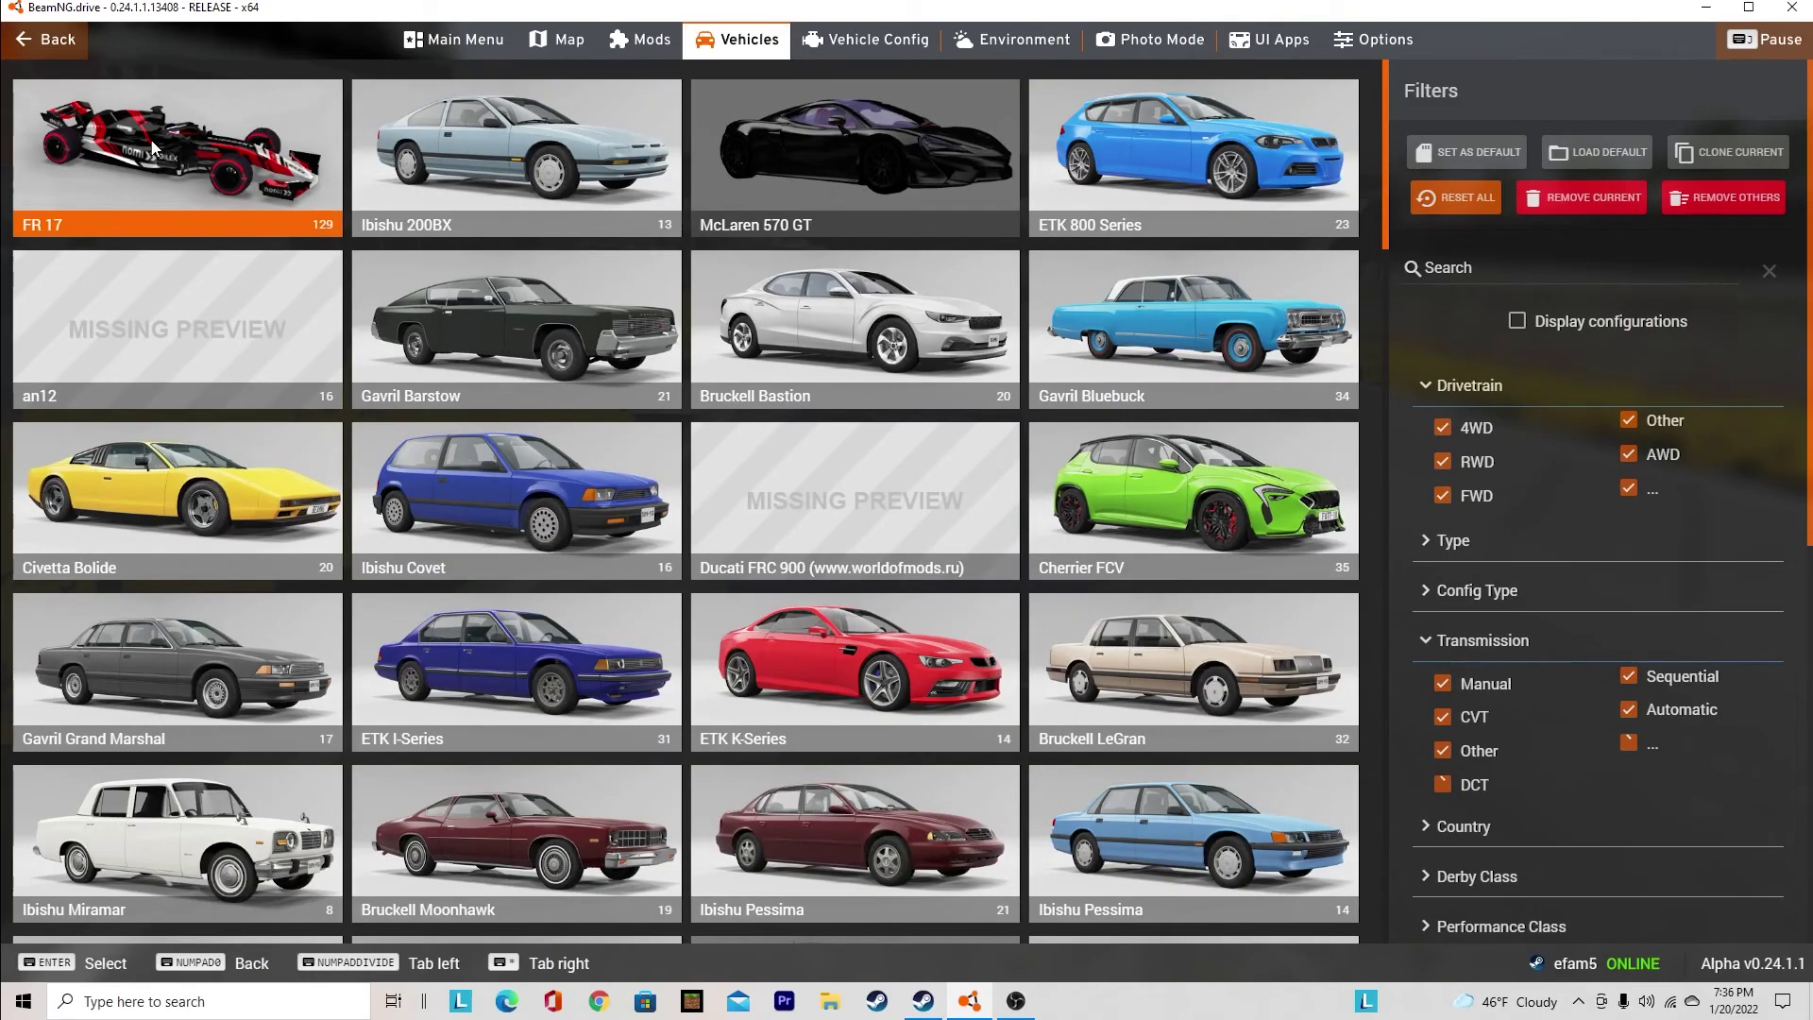
left_click(151, 143)
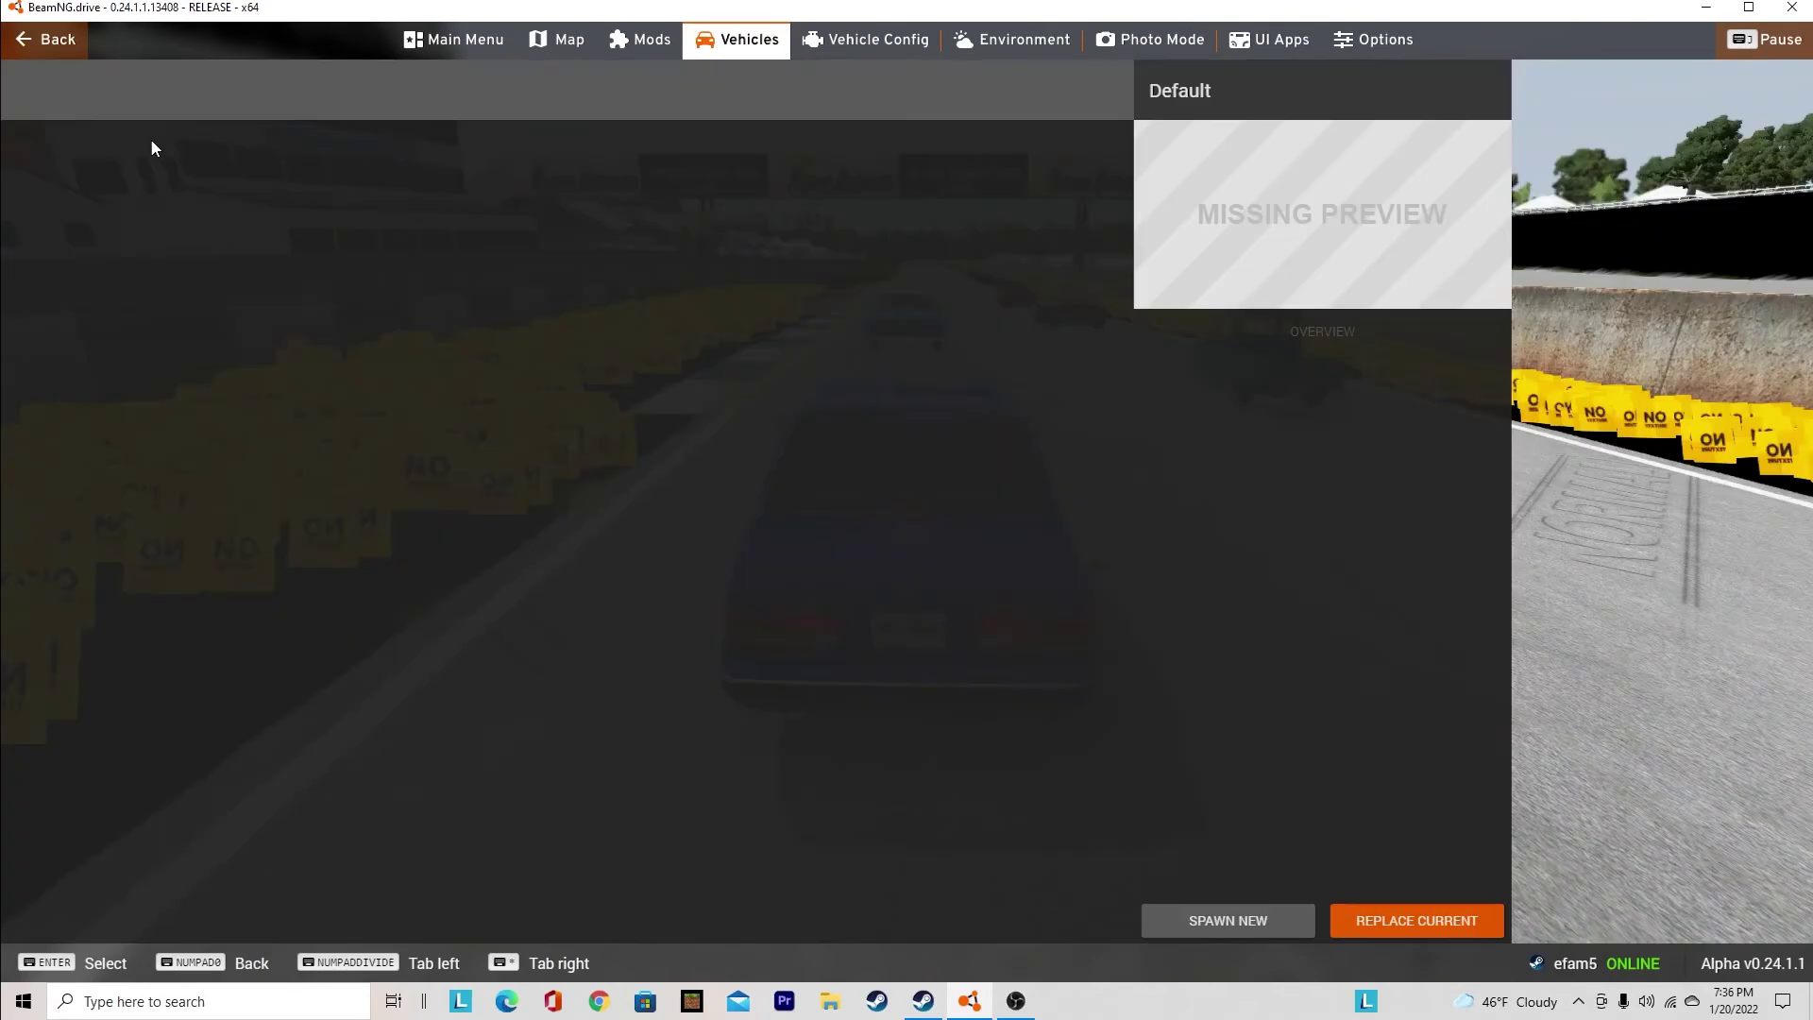
scroll(914, 565, "down", 3)
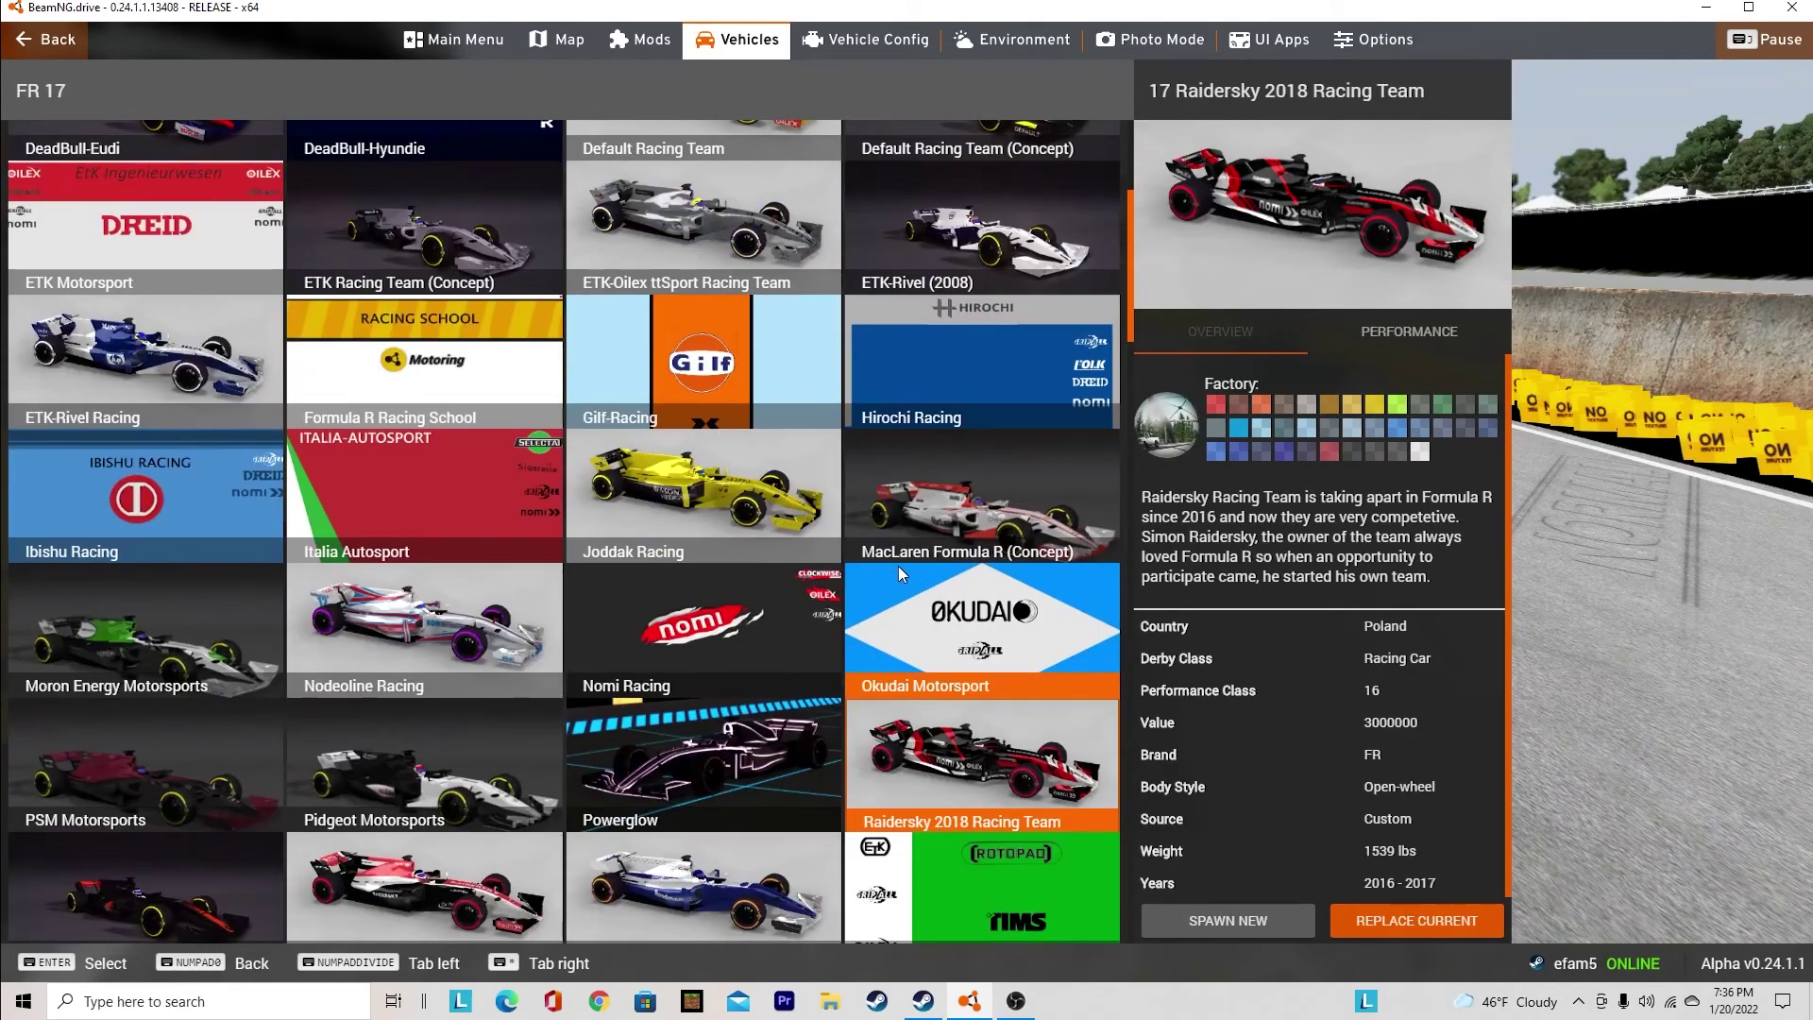
scroll(898, 564, "down", 5)
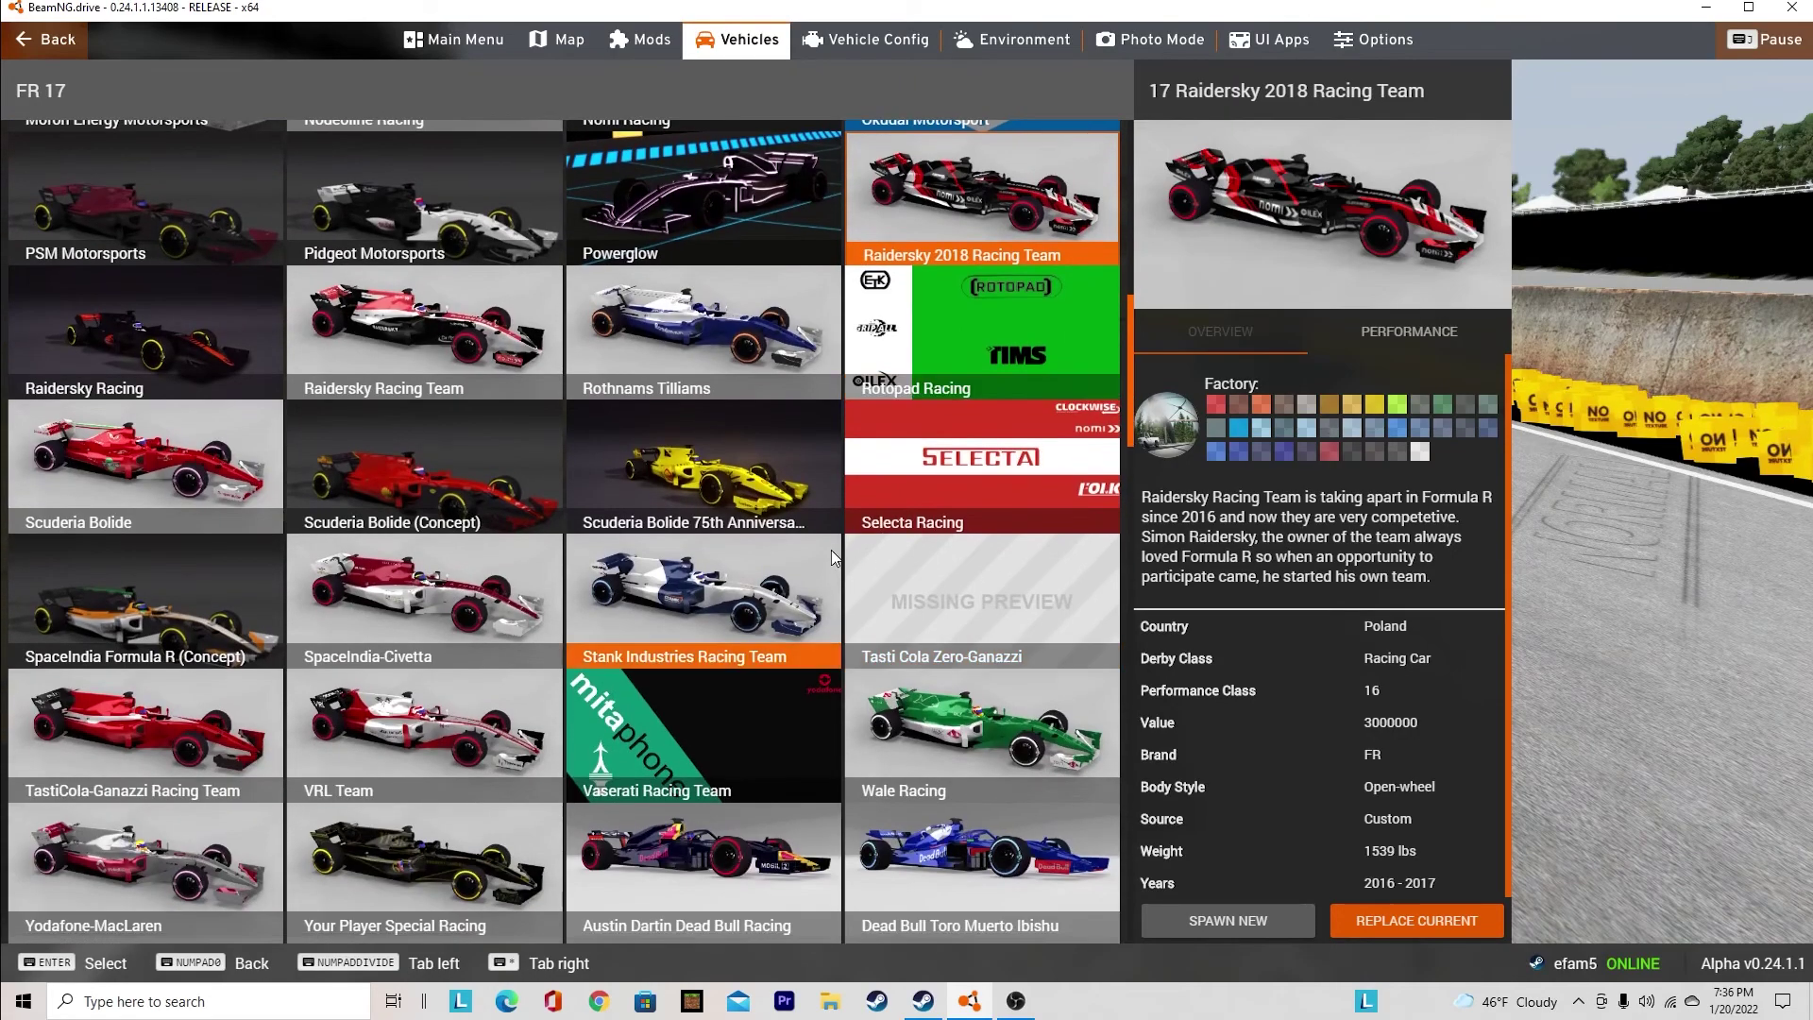
scroll(831, 550, "down", 3)
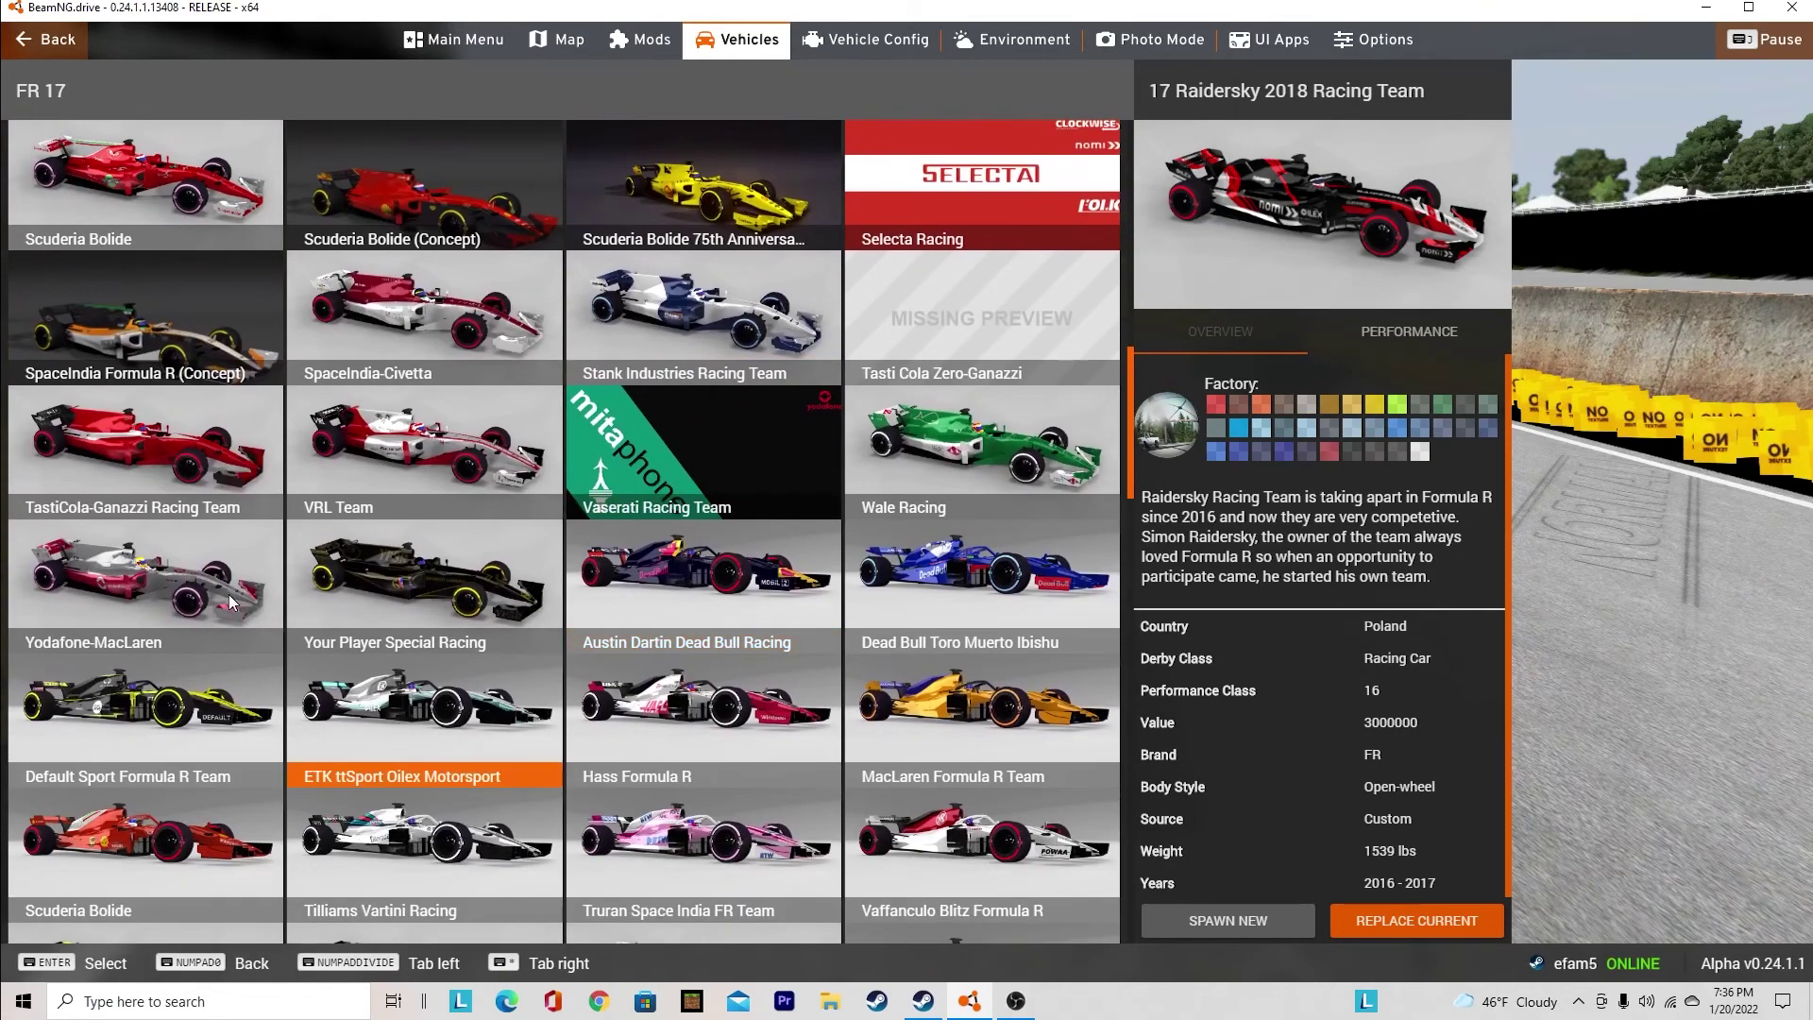
scroll(606, 505, "down", 2)
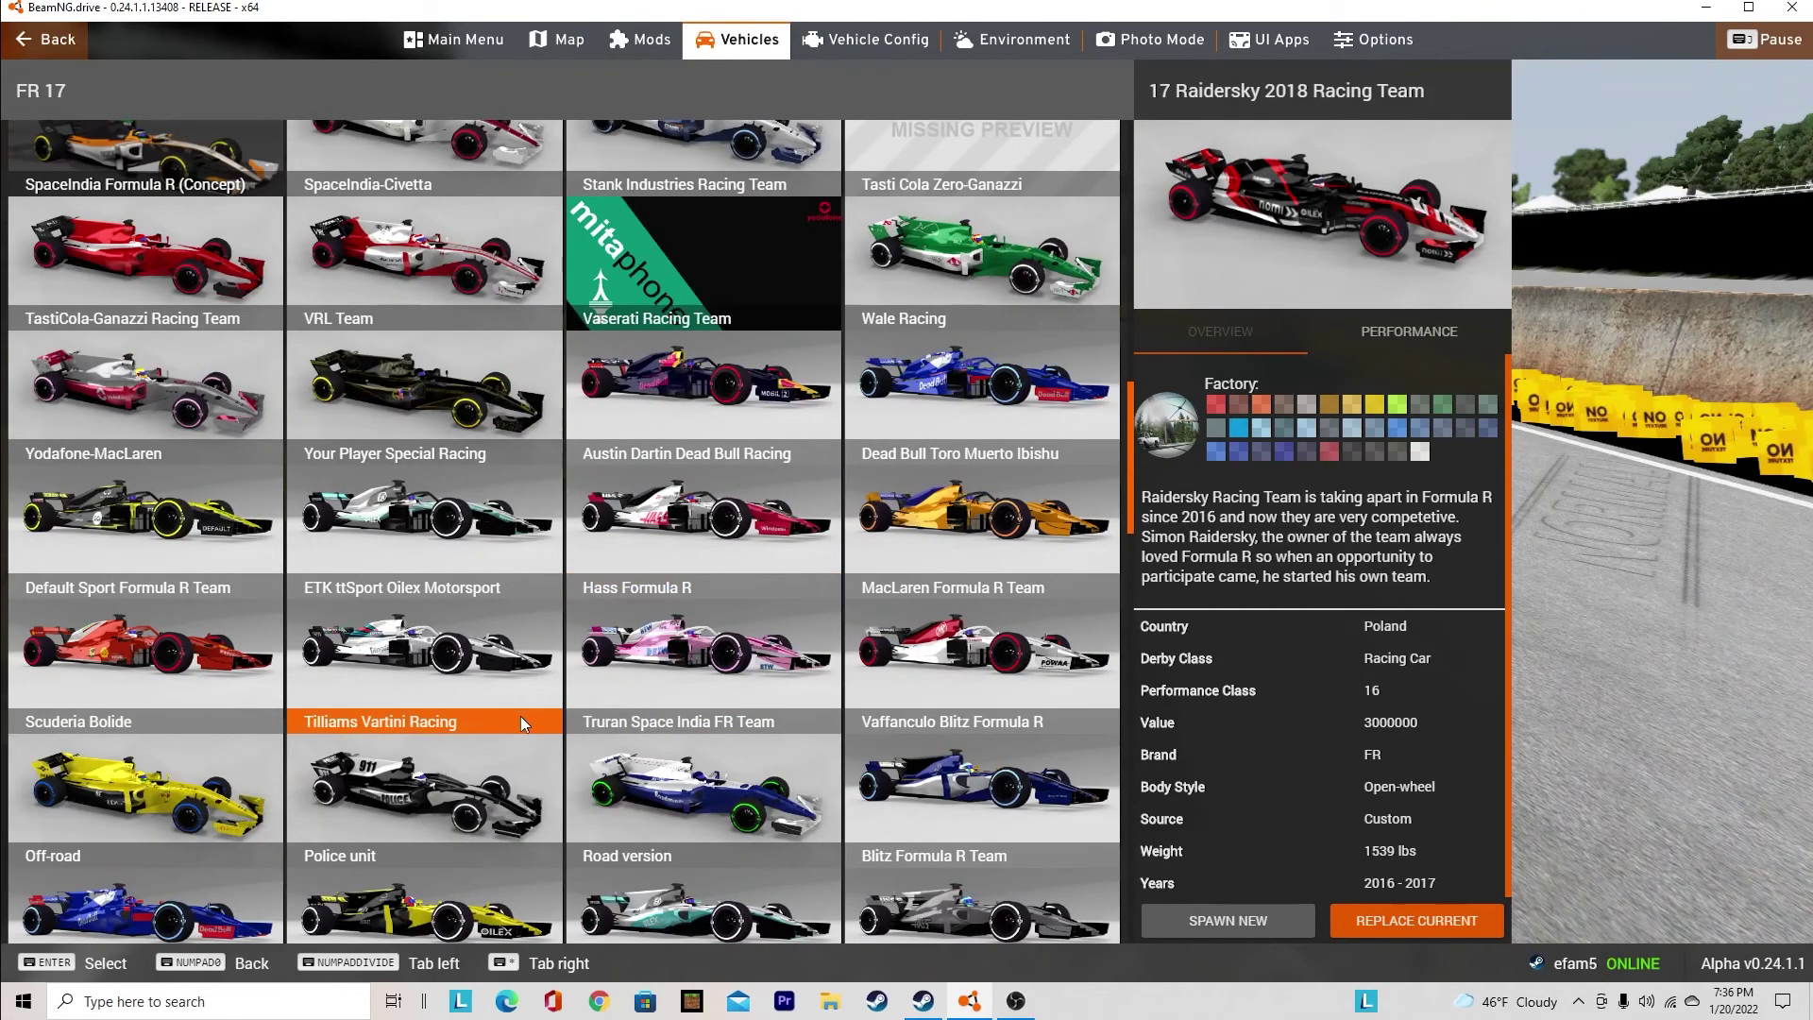
left_click(521, 715)
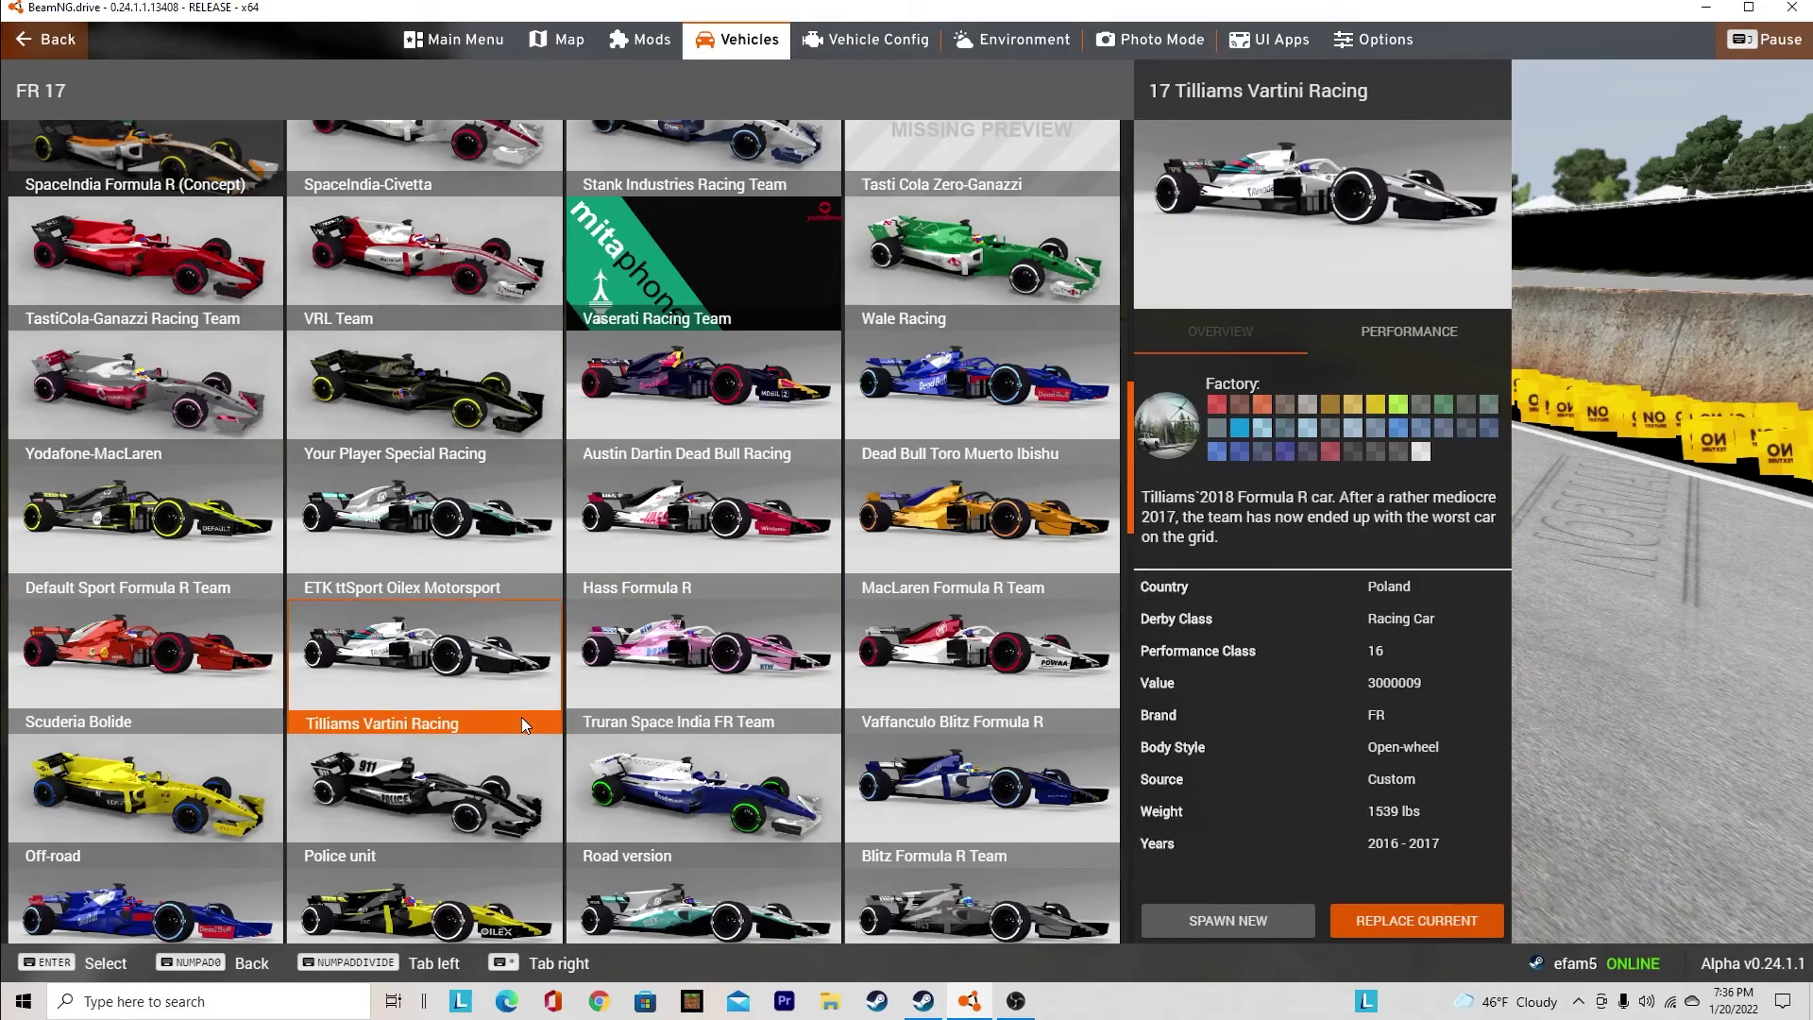
left_click(1443, 929)
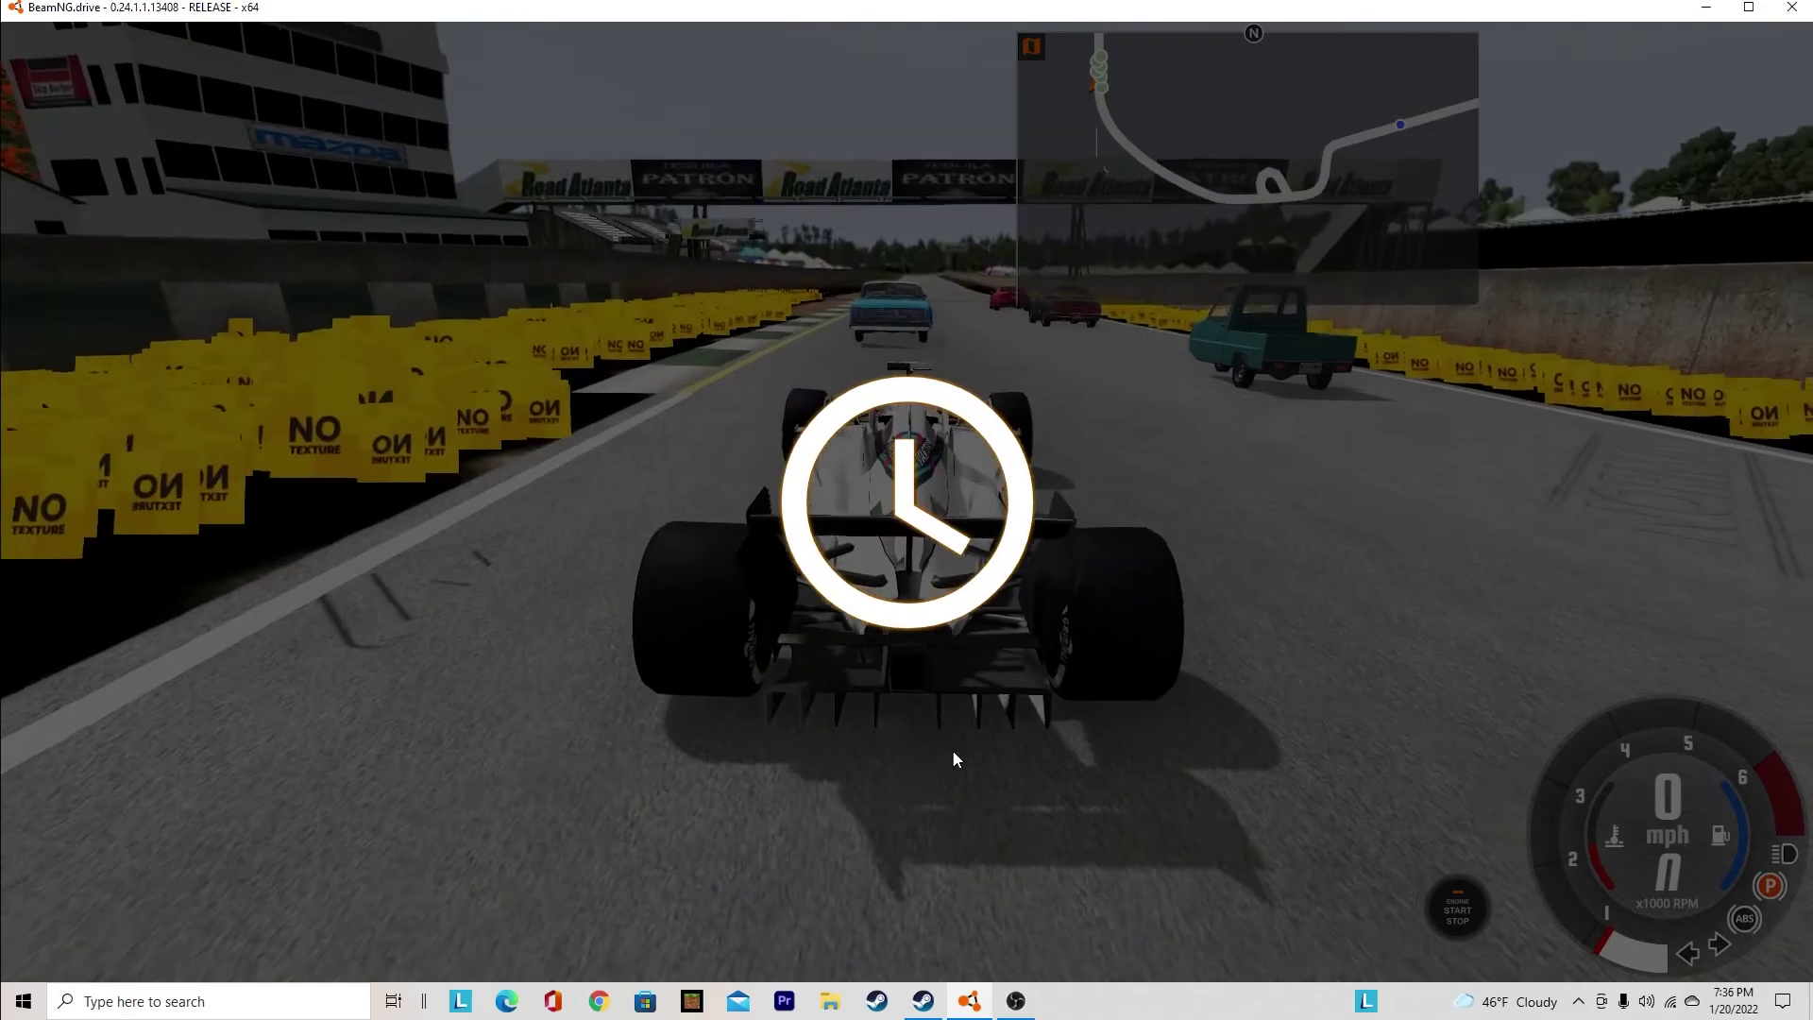
Cycle the view through the grid cars, from formula cars to blue sedan and pickups, then bring up the menu
key("Tab")
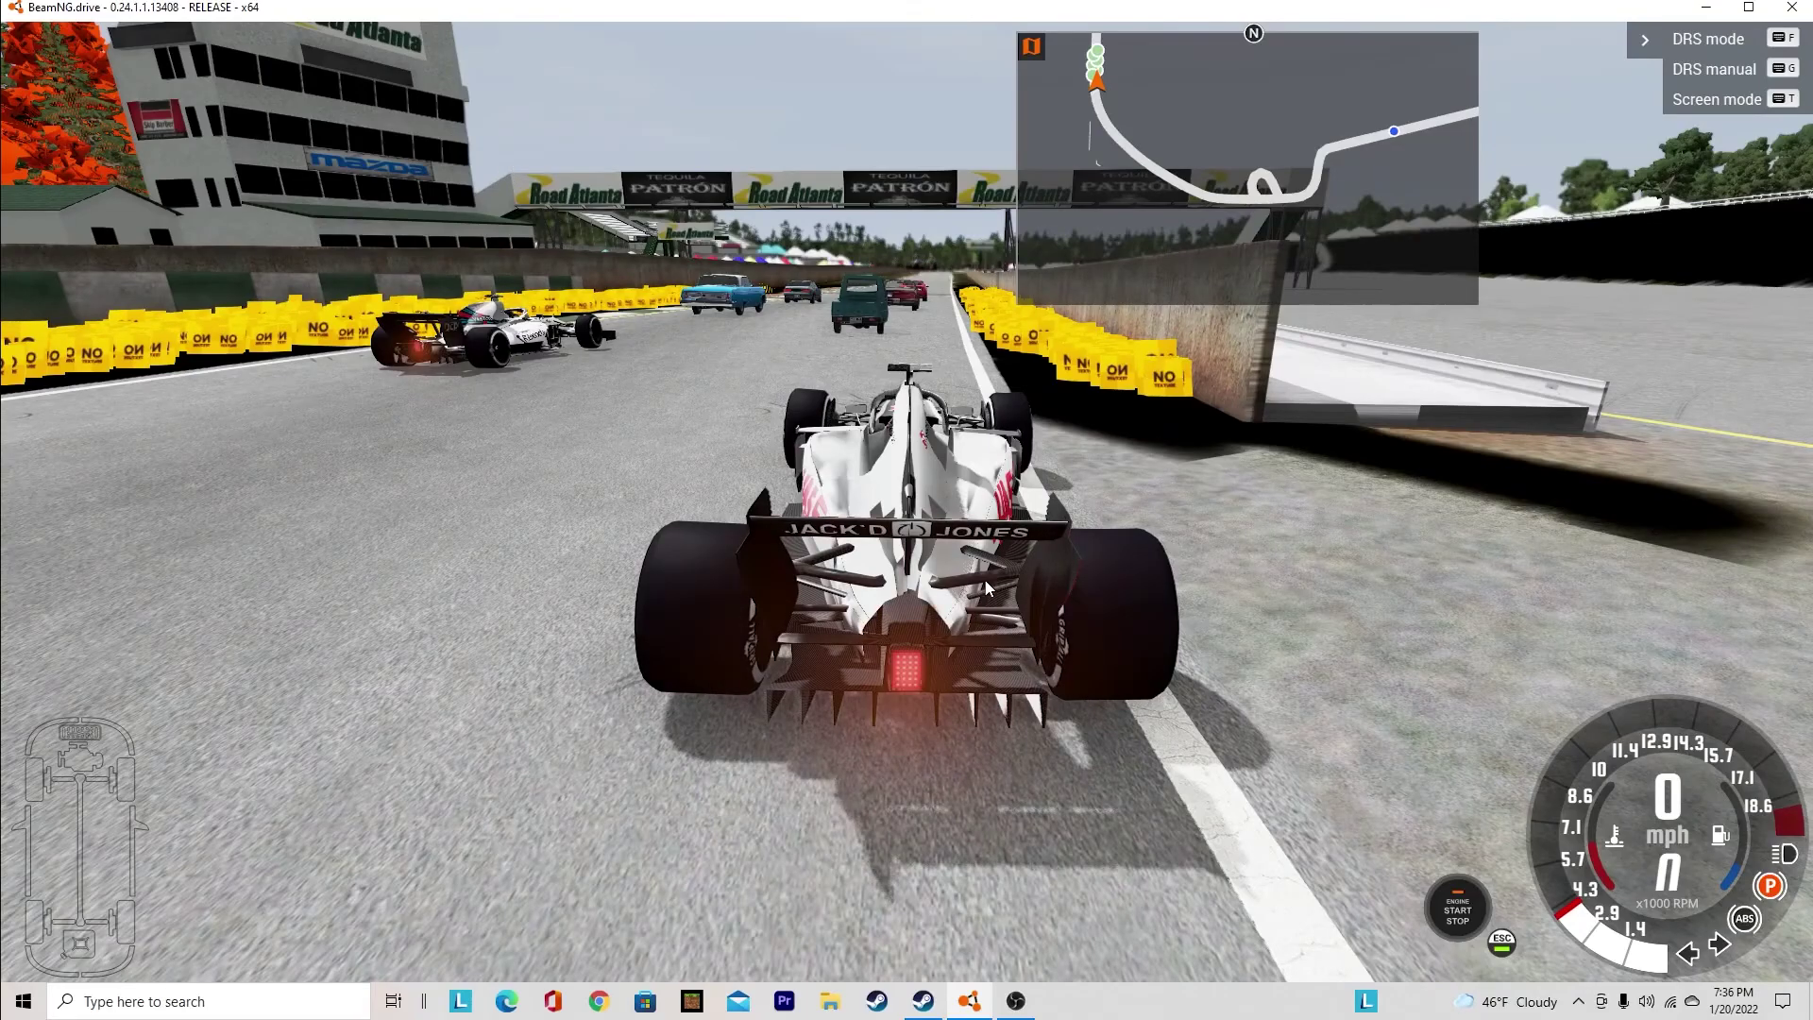
key("c")
key("Tab")
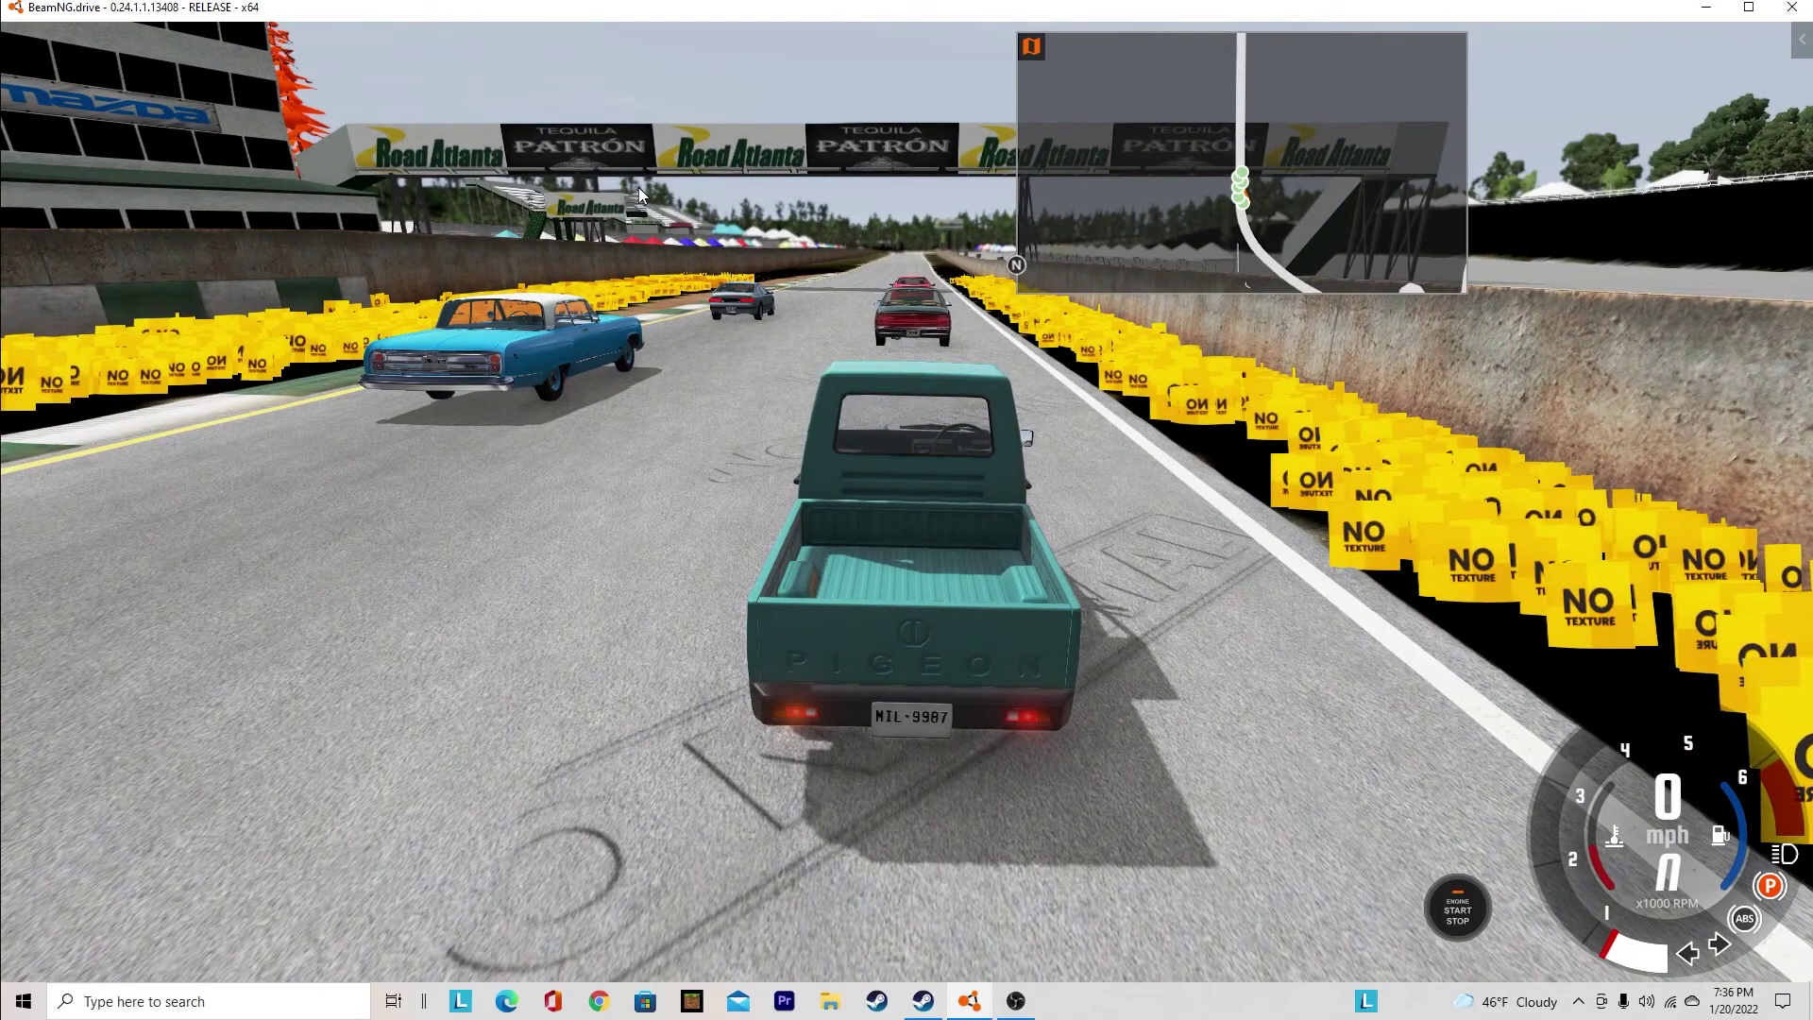
key("Escape")
key("Escape")
key("Escape")
key("Escape")
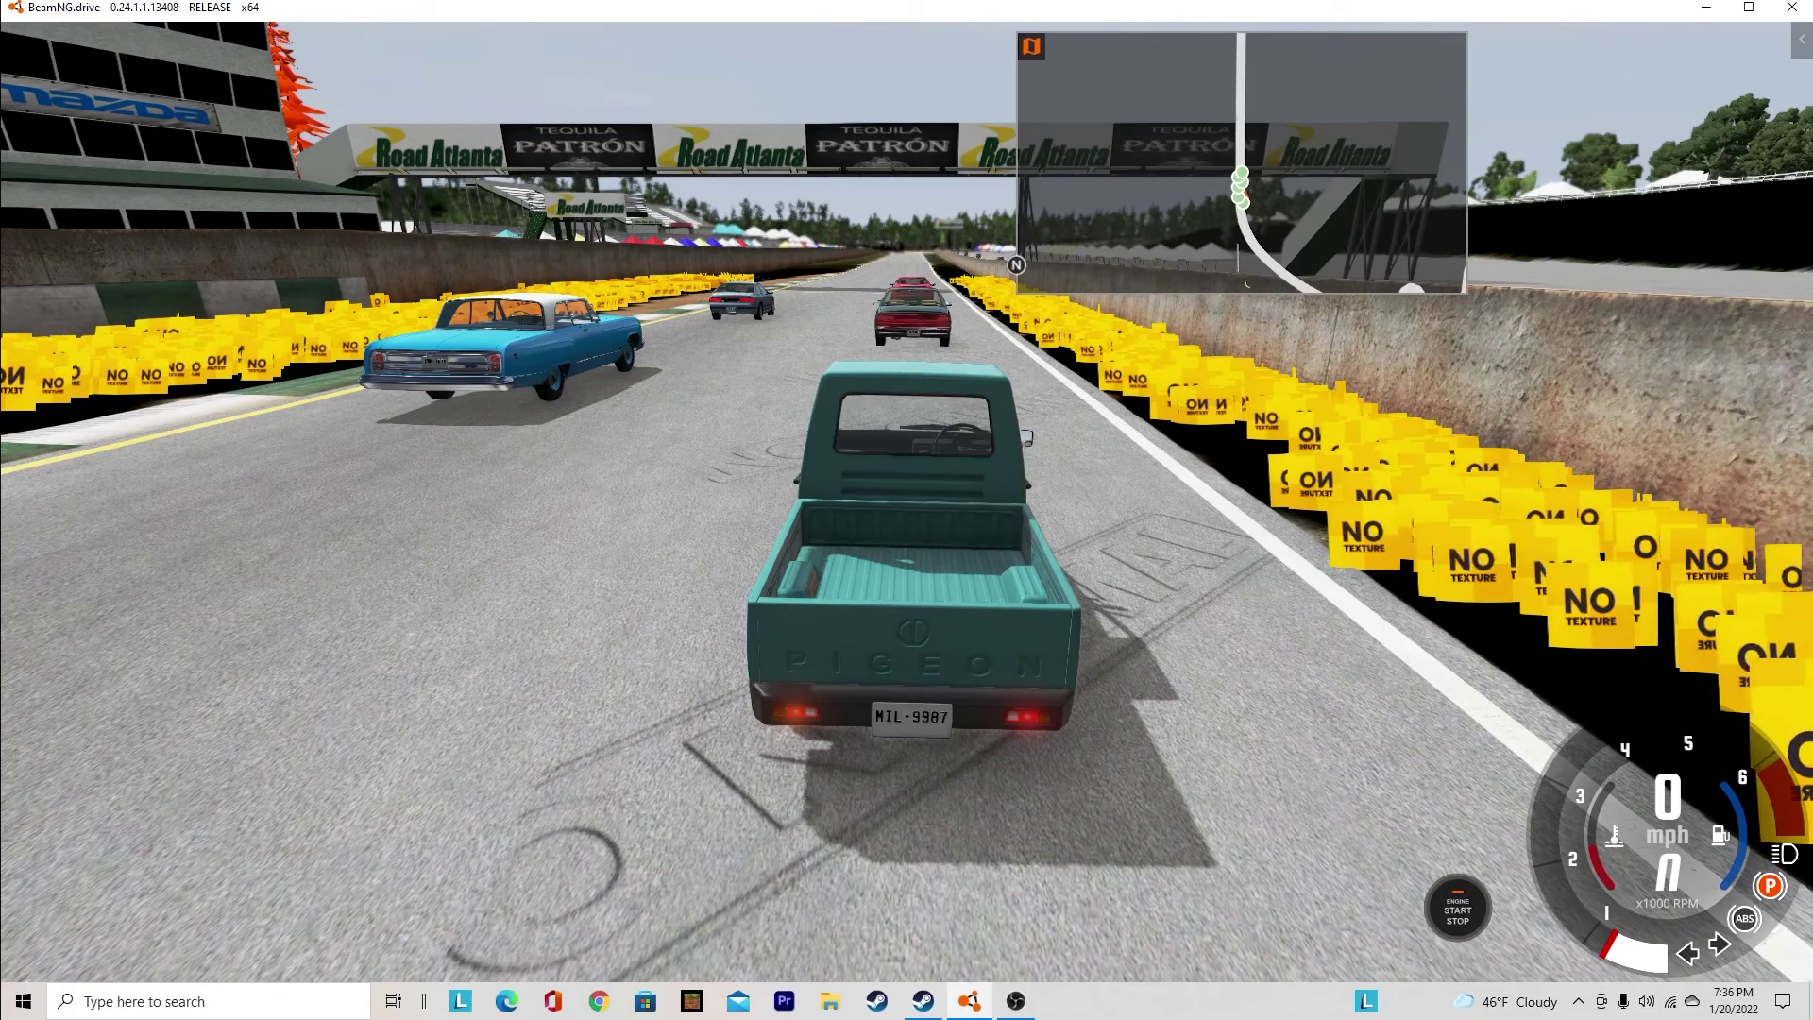
key("Tab")
key("Tab")
key("Tab")
key("Tab")
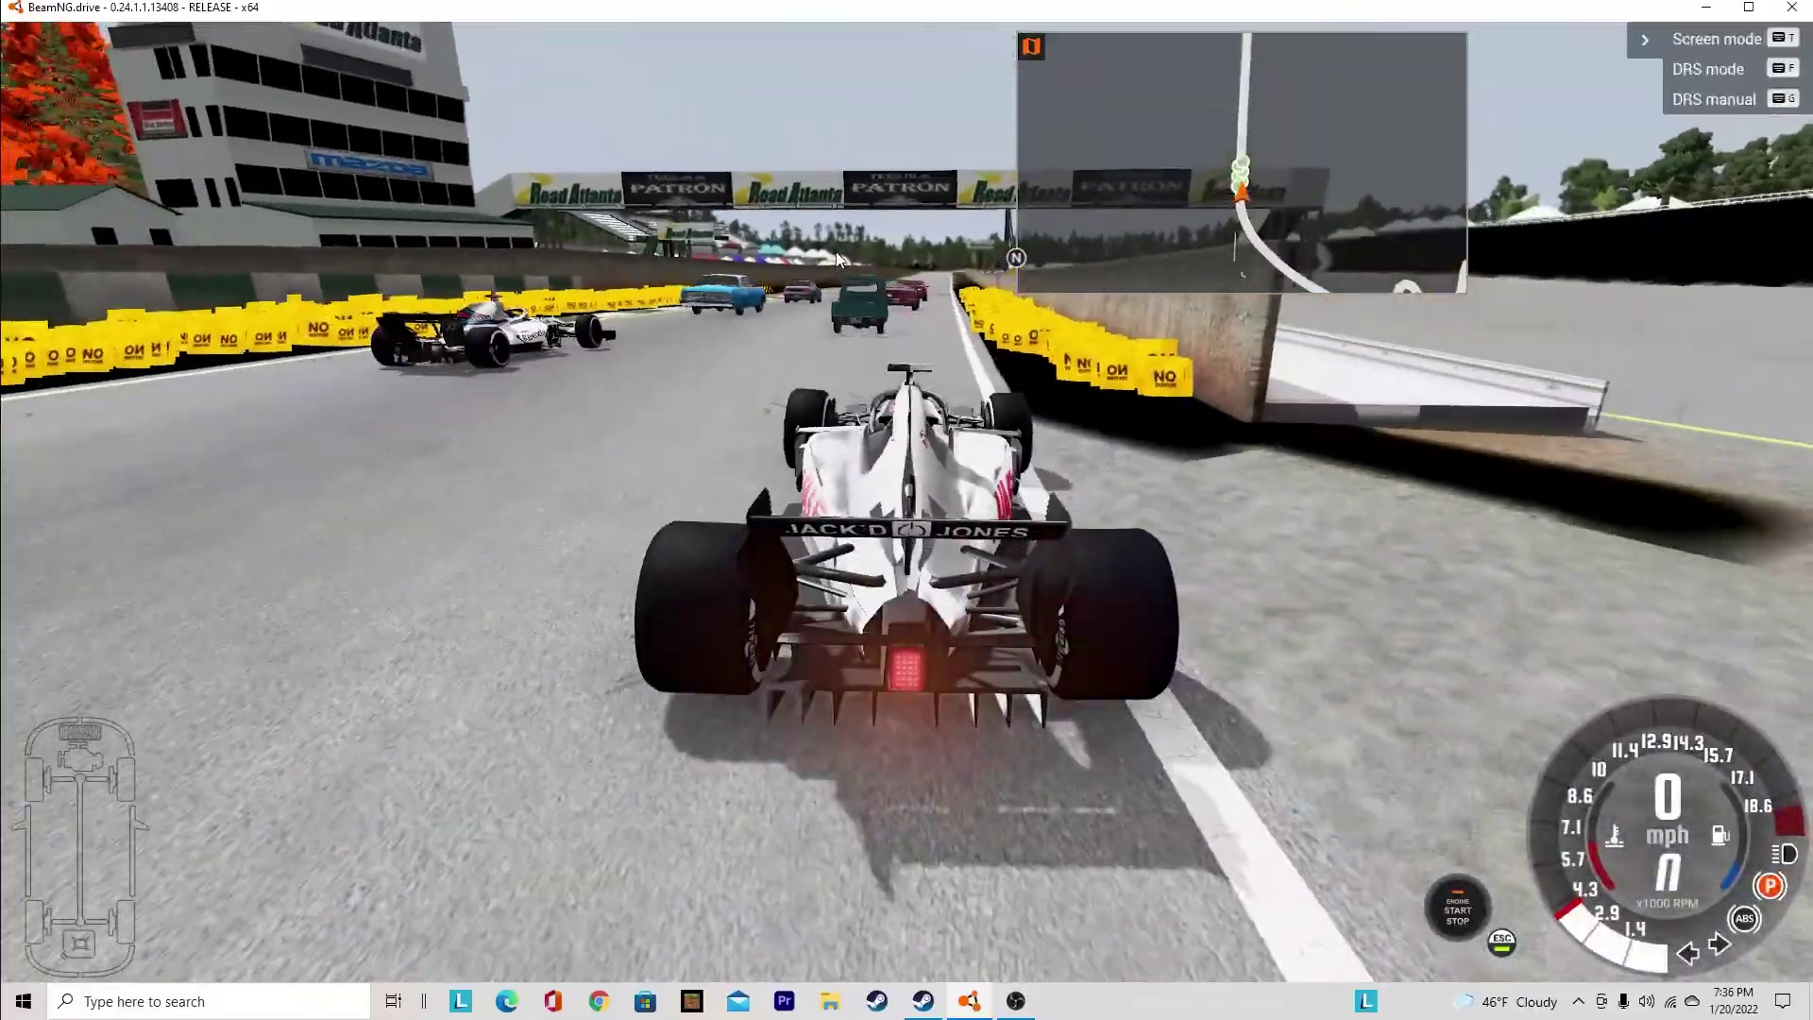
key("Tab")
key("Tab")
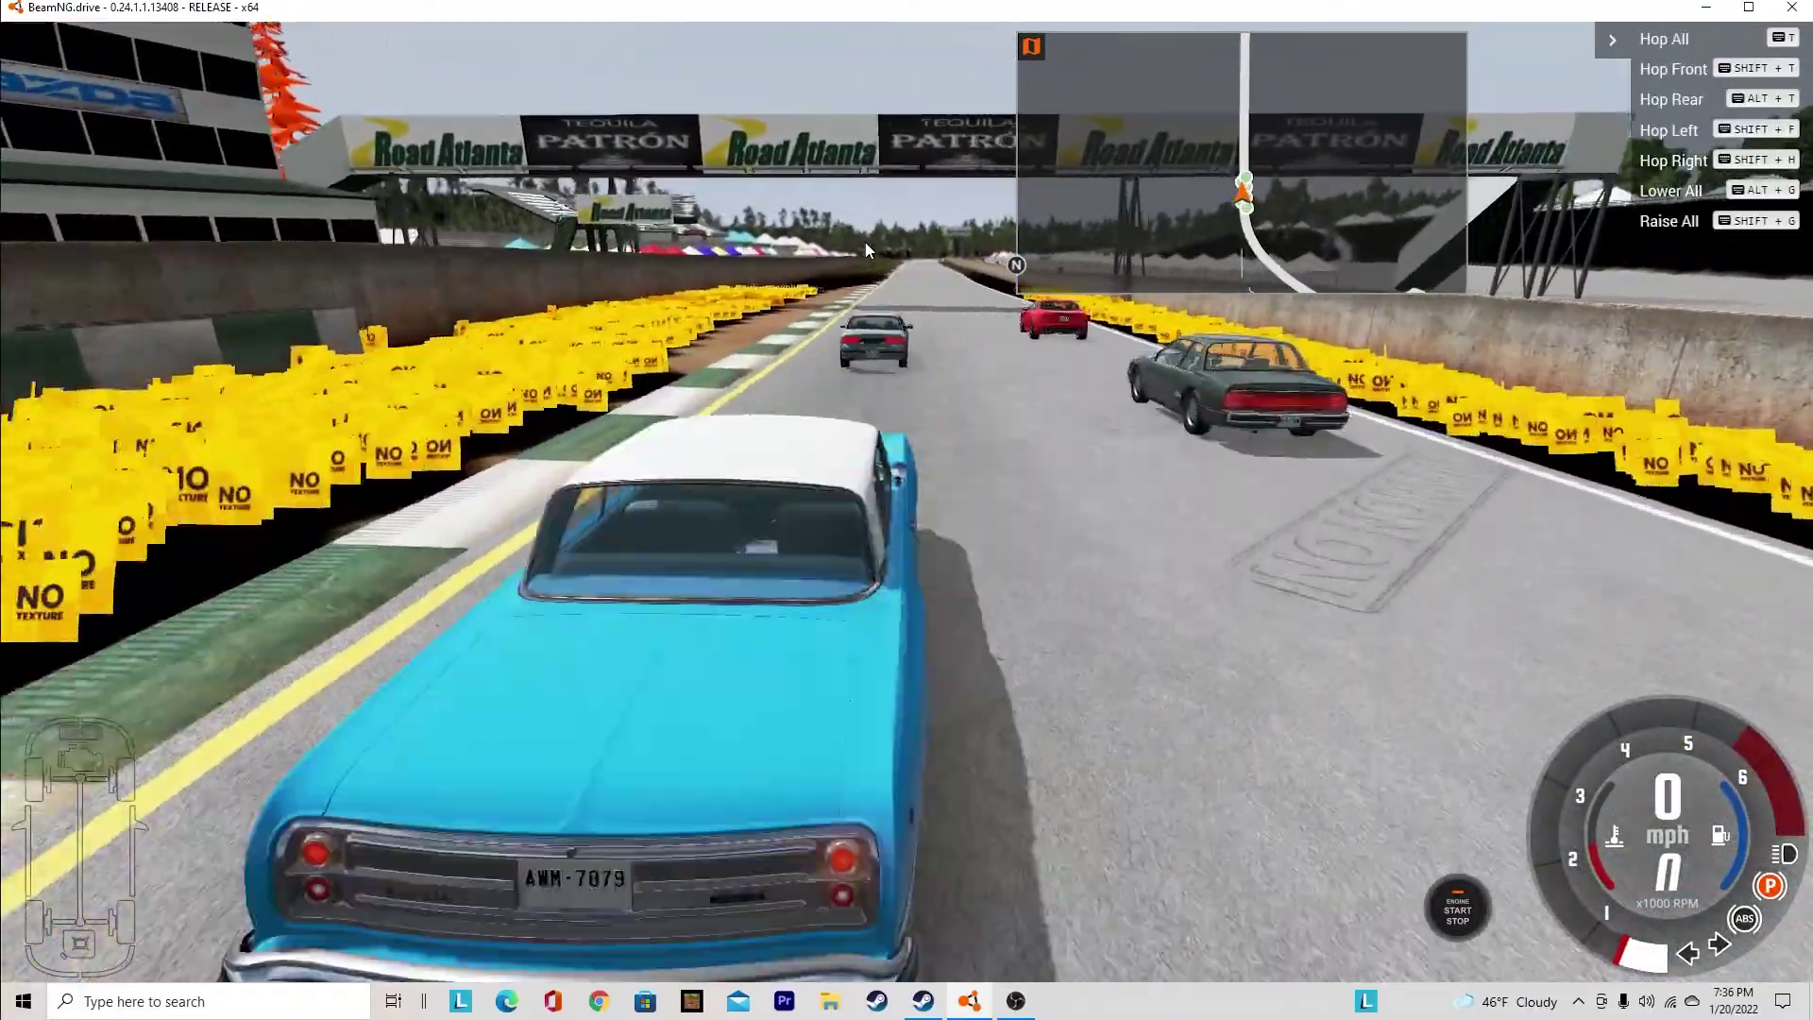
key("Tab")
key("Tab")
key("Tab")
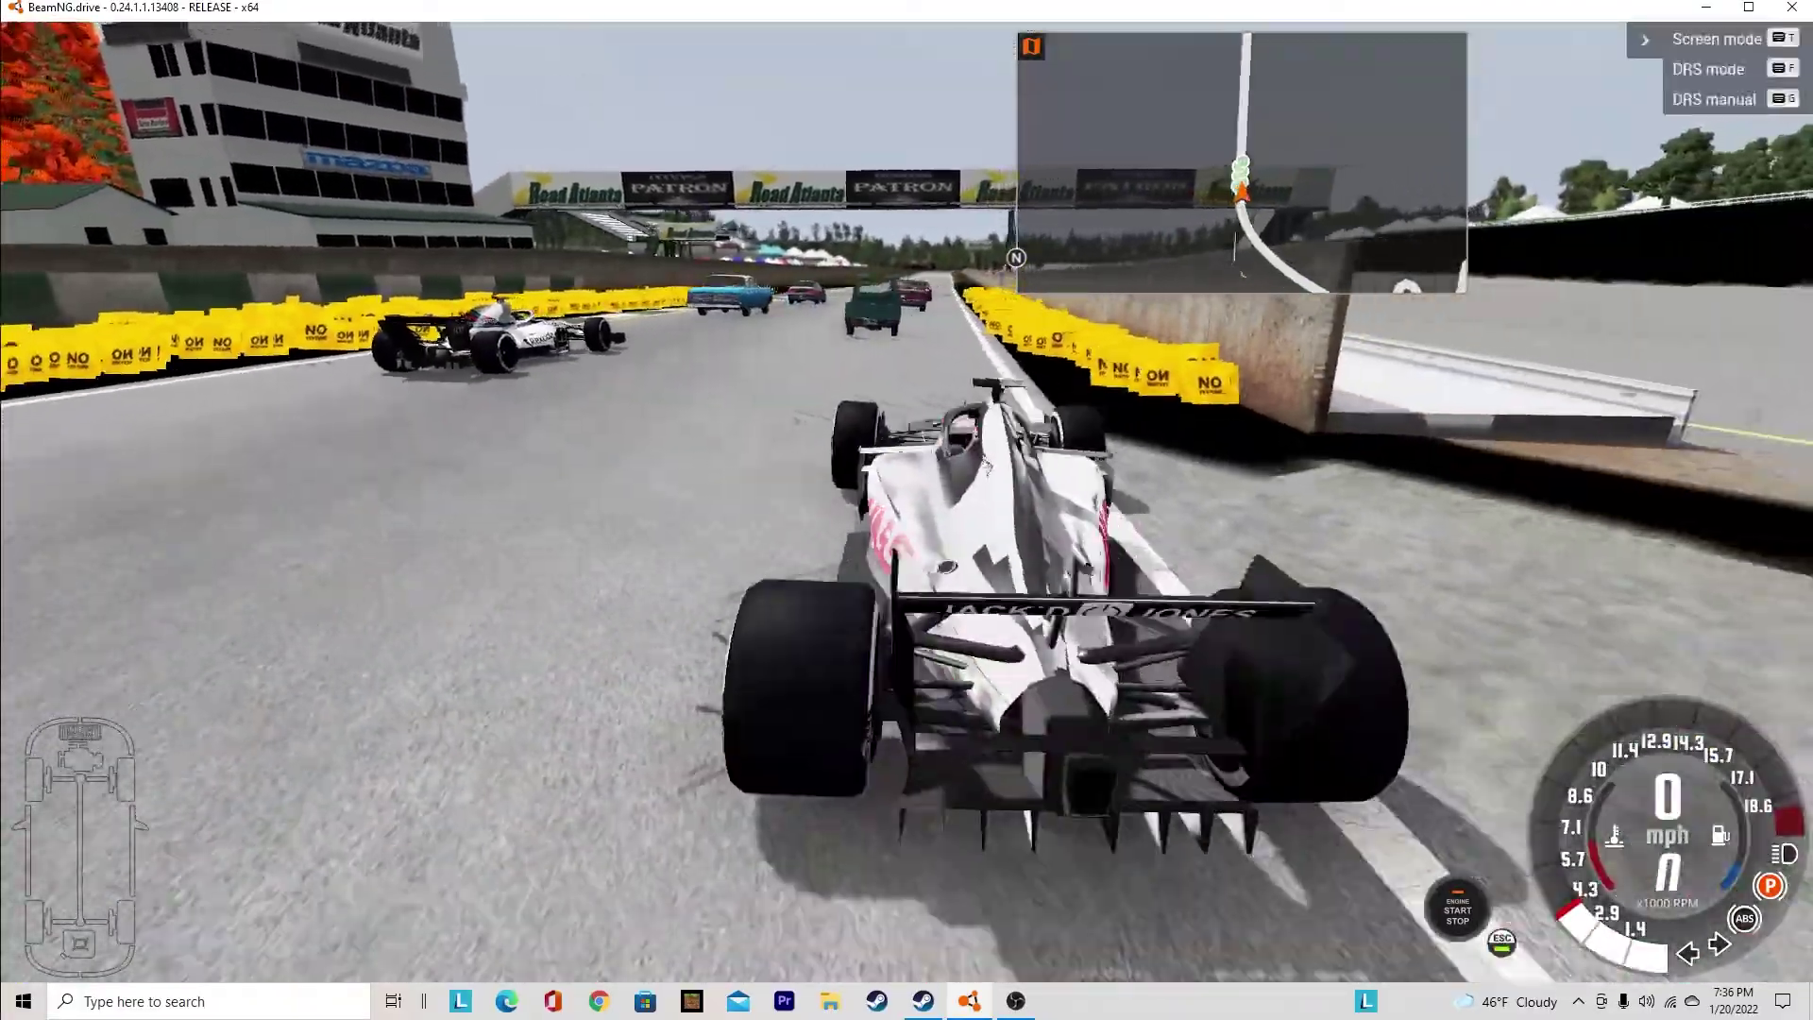
key("Tab")
key("Escape")
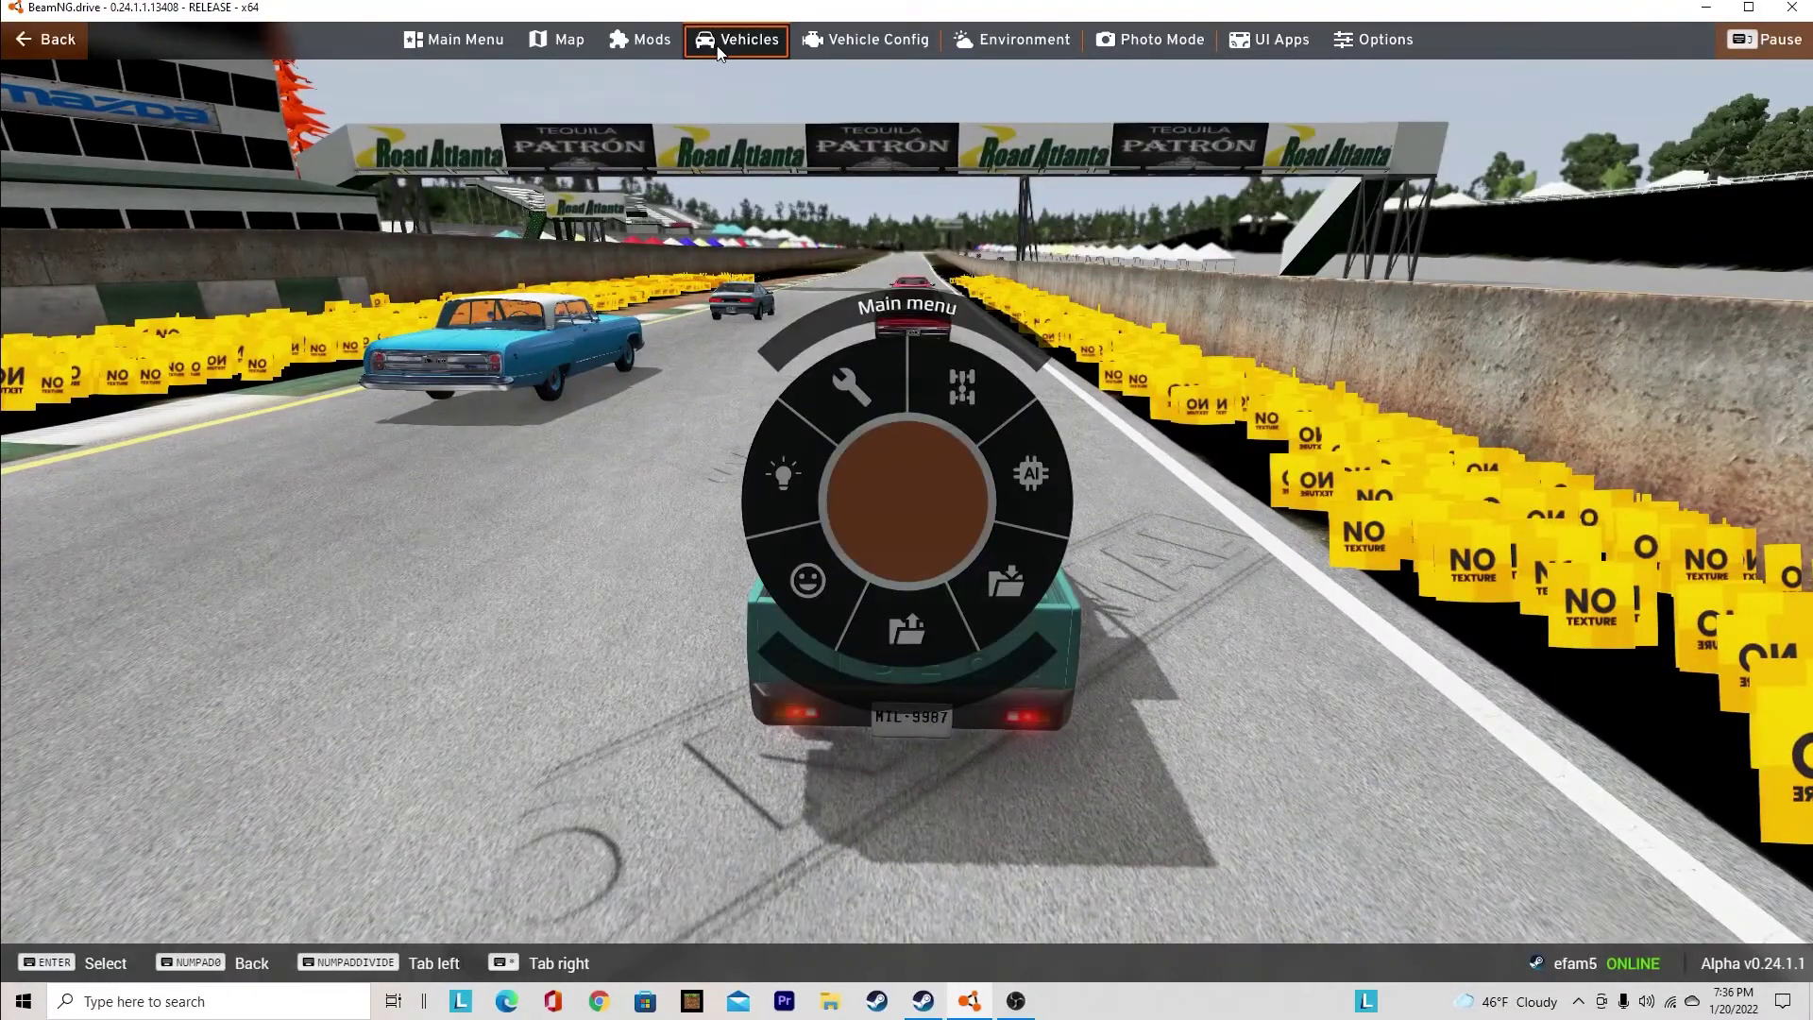
Replace the current grid car with the FR 17 ETK ttSport Oilex Motorsport configuration
left_click(718, 42)
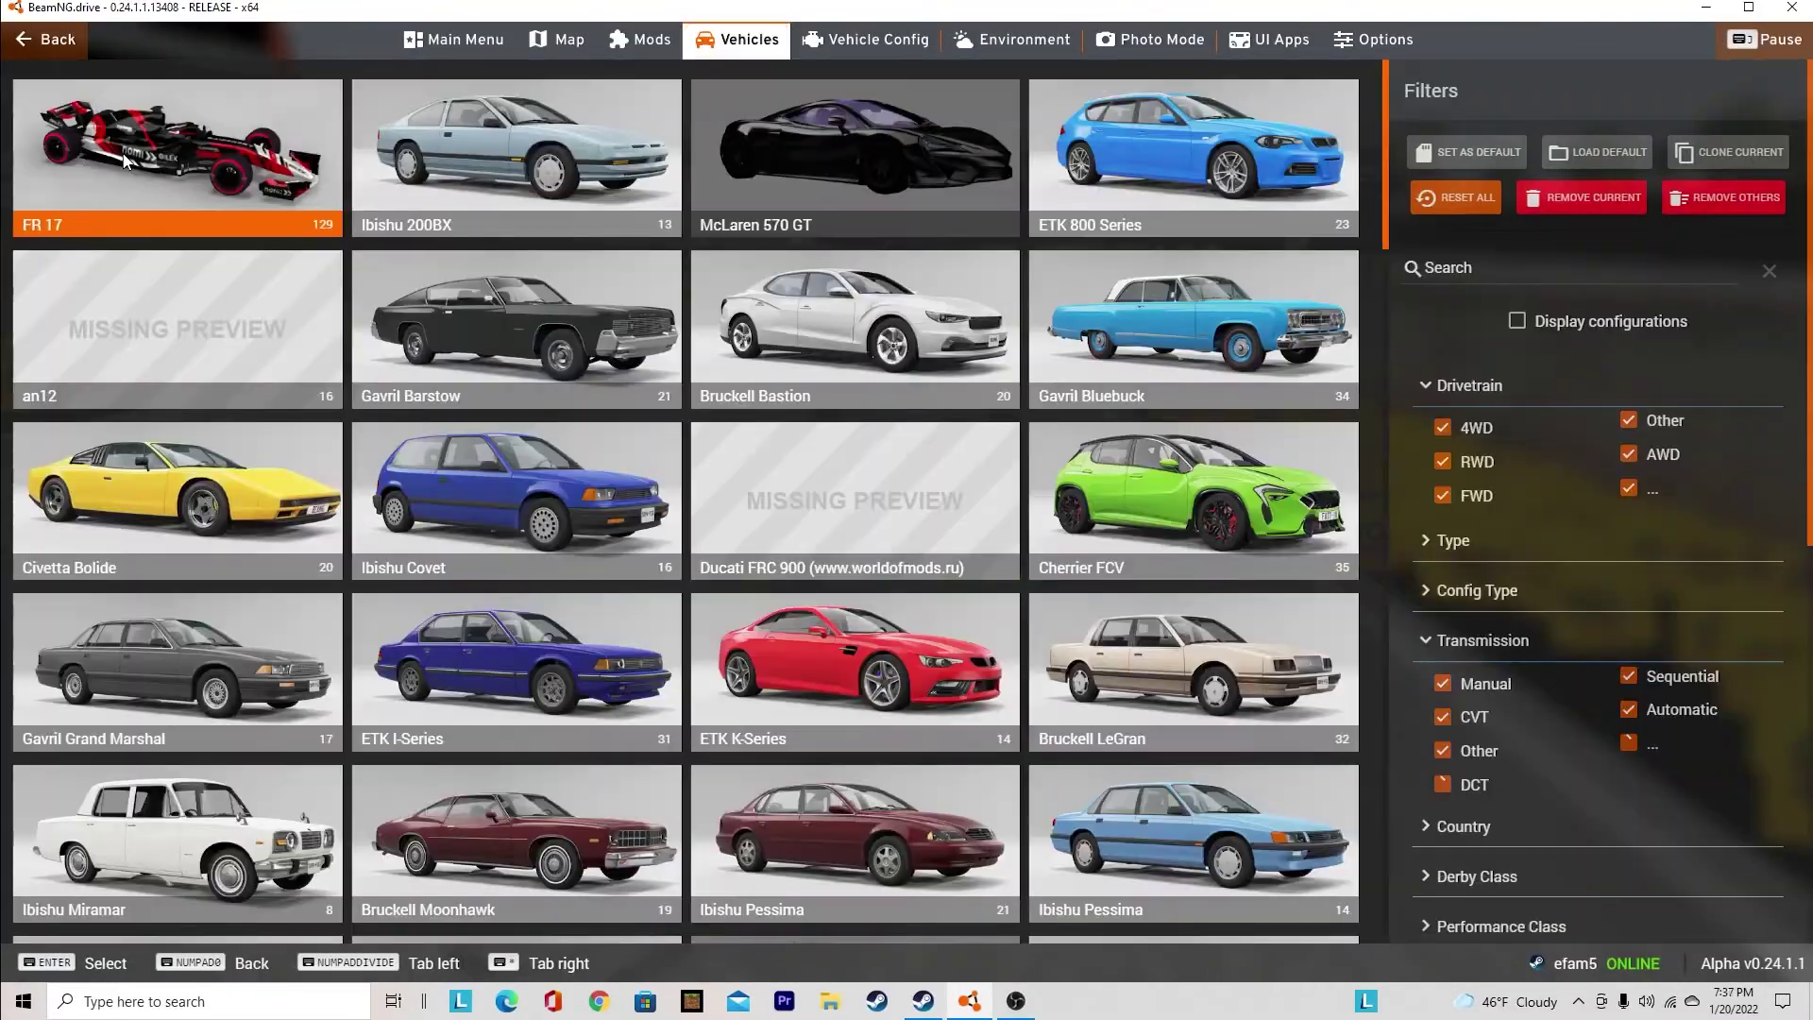
left_click(260, 183)
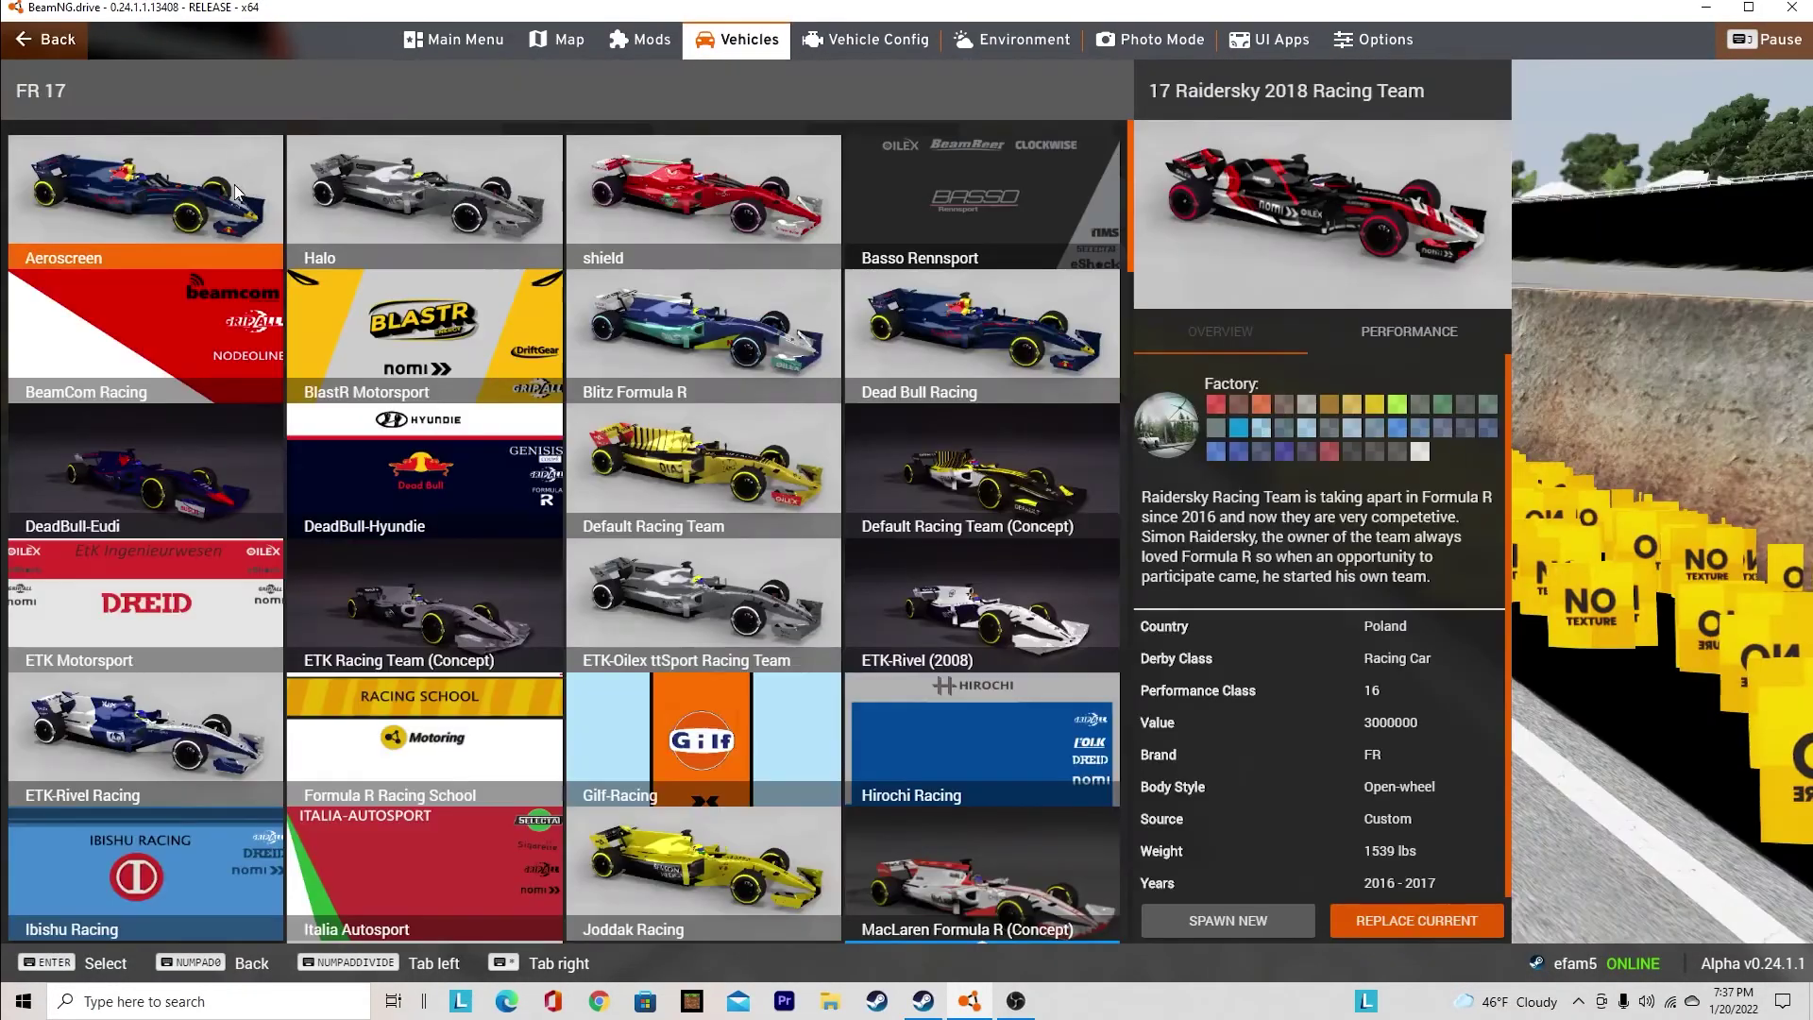
scroll(634, 601, "down", 10)
left_click(1399, 933)
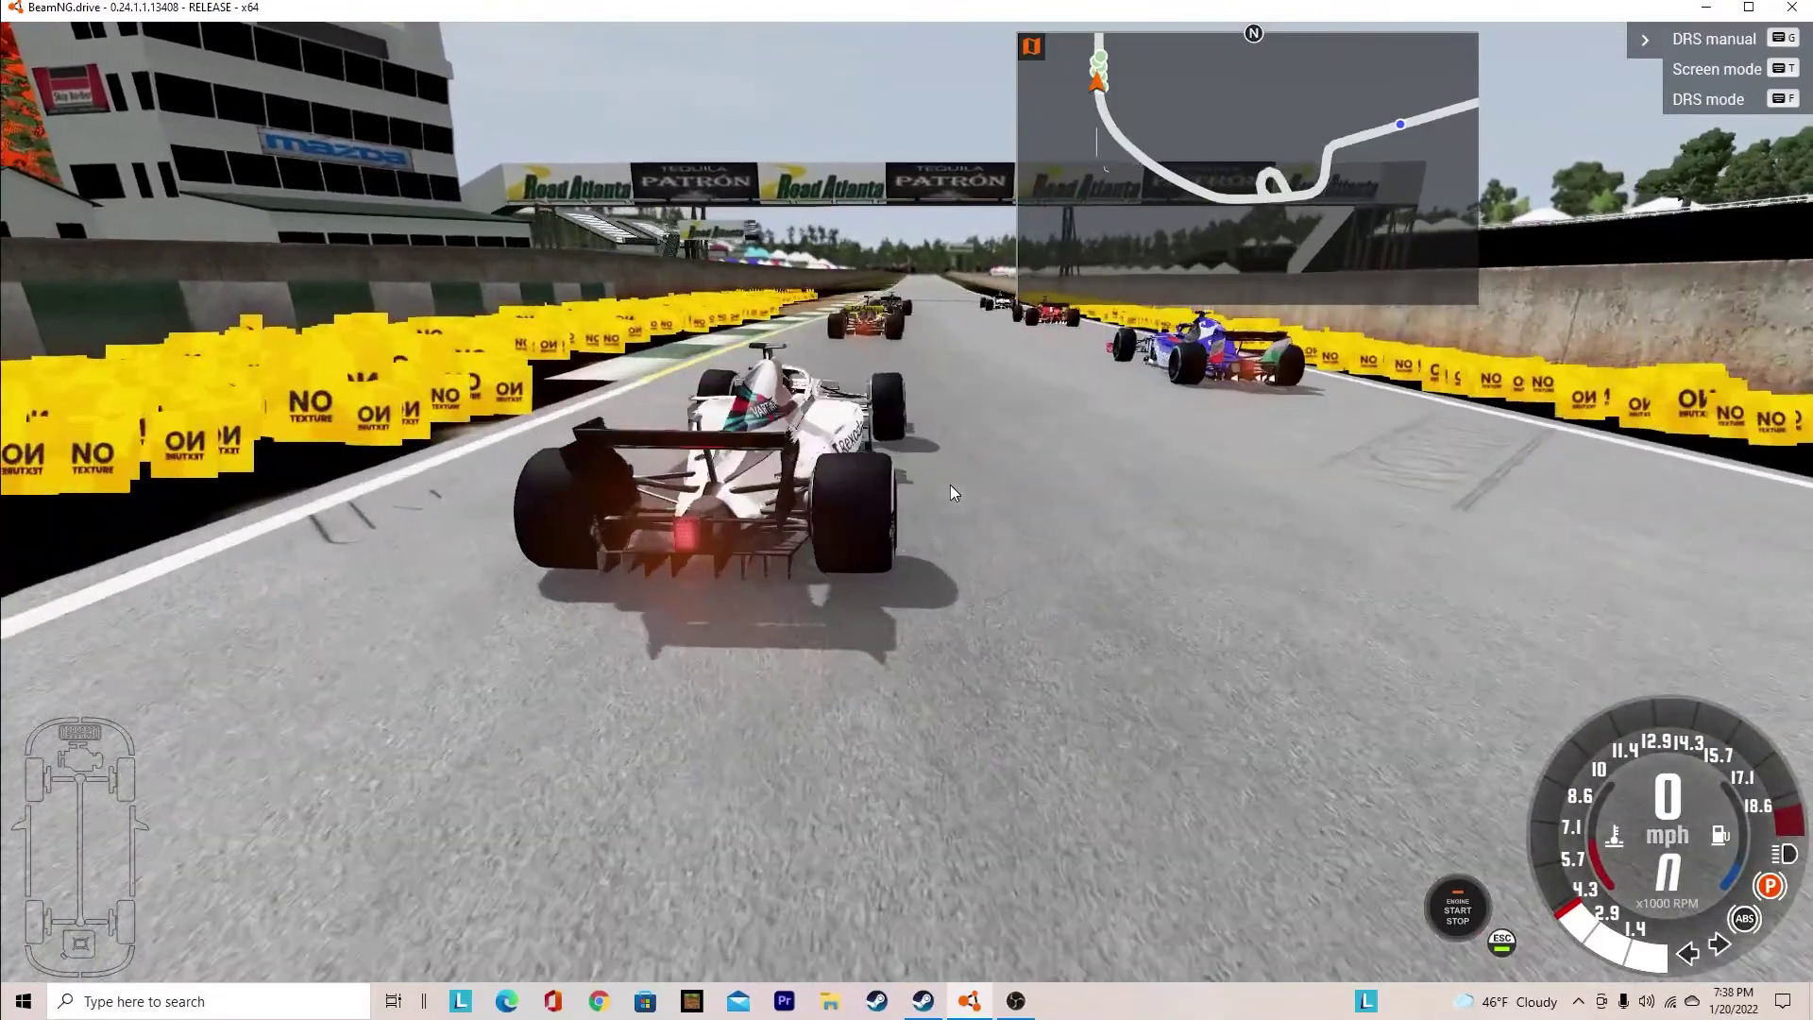
Switch the view to the blue Dead Bull car and set the AI traffic to Flee! mode
key("Tab")
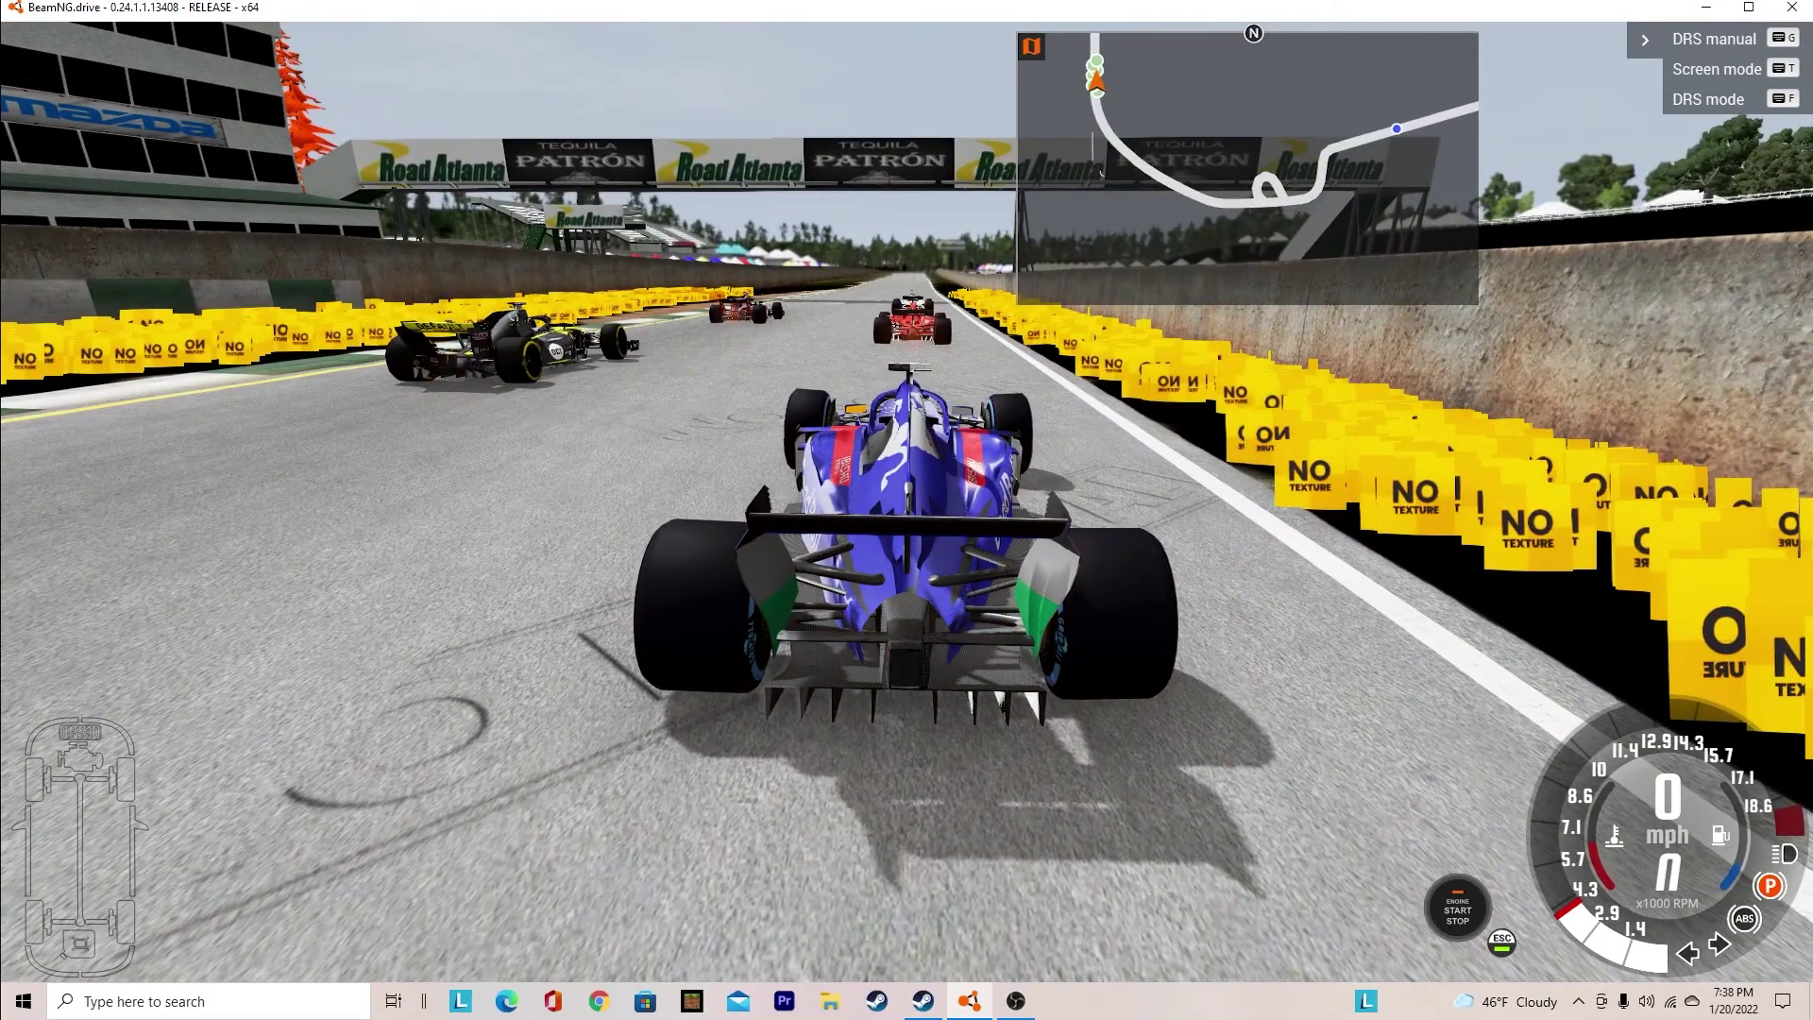
key("e")
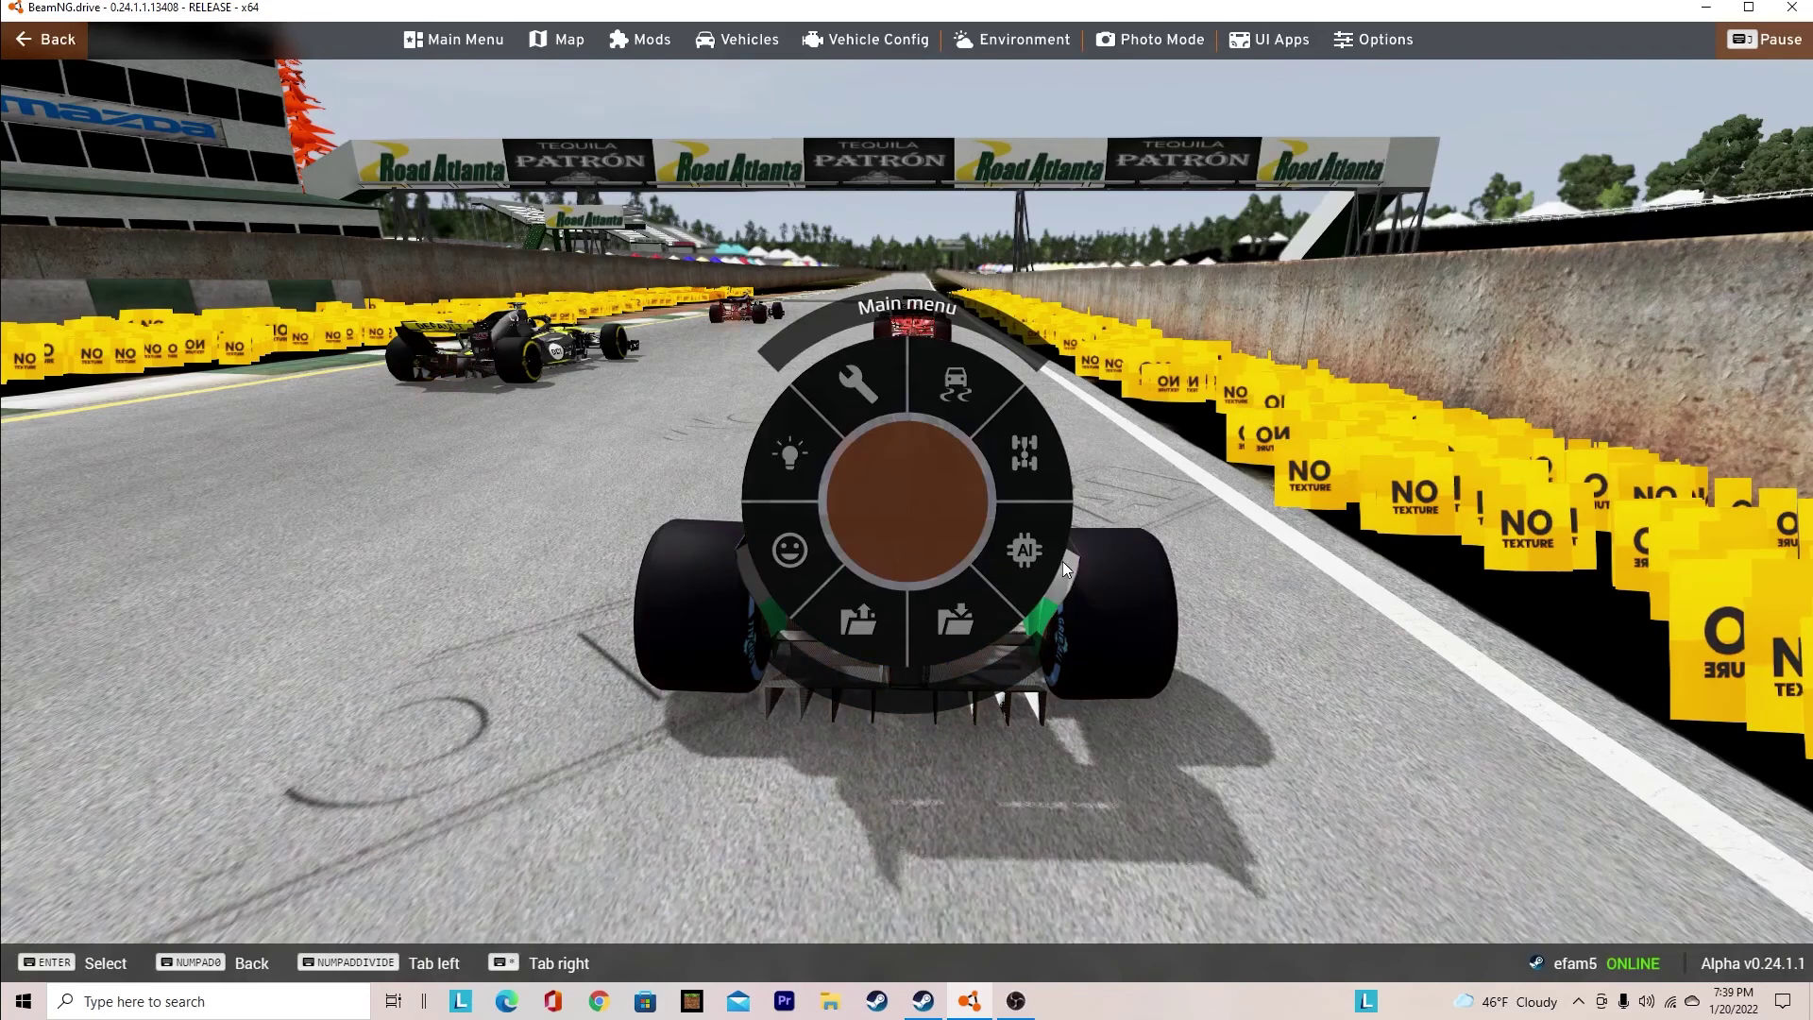
left_click(1049, 561)
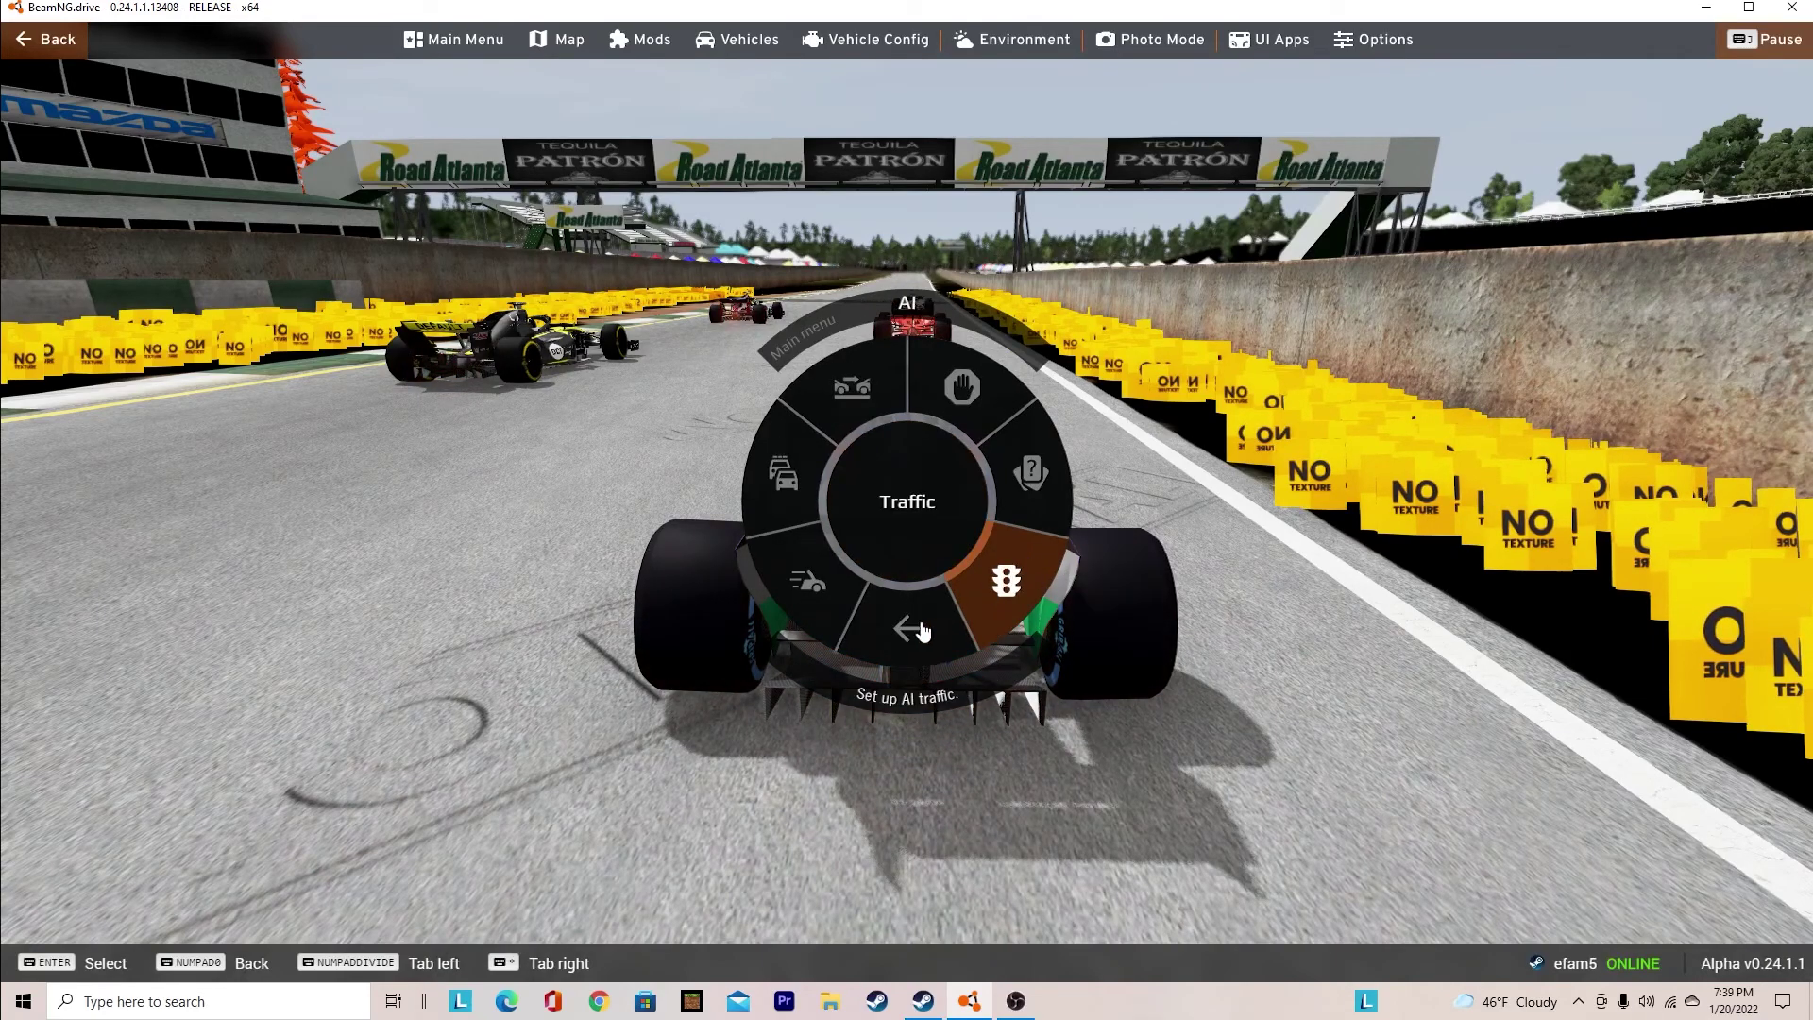
left_click(823, 584)
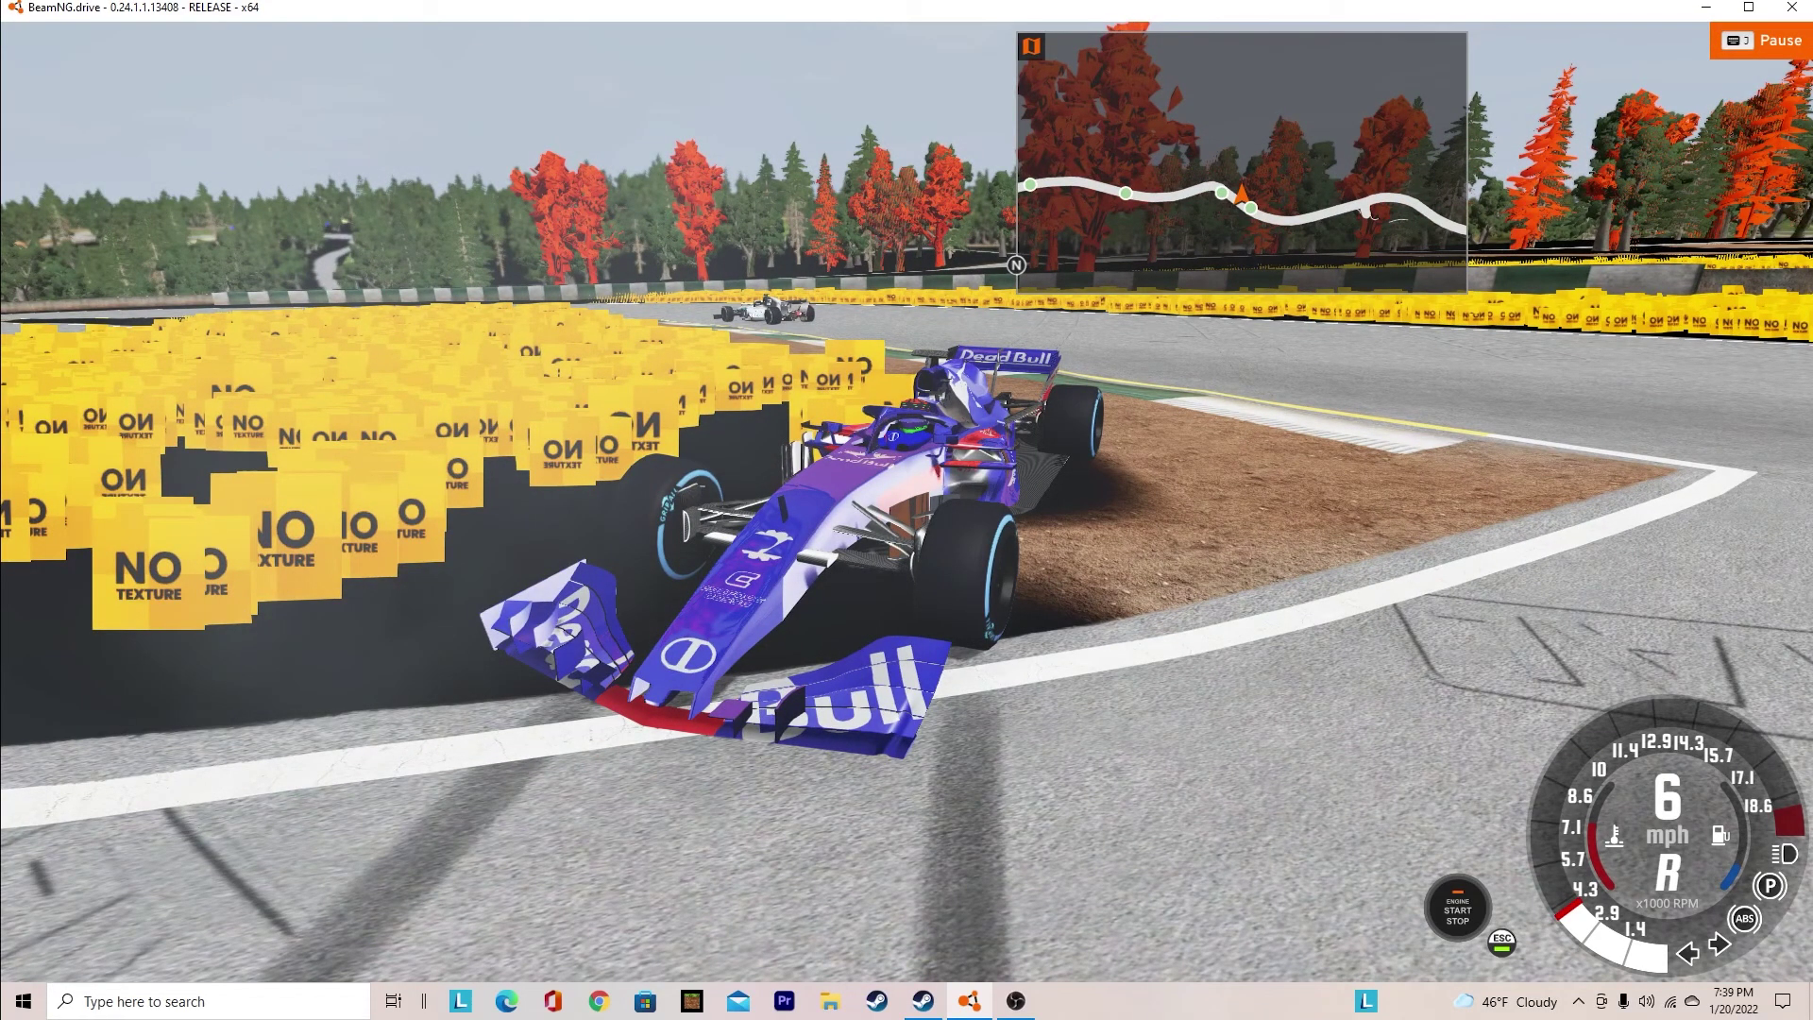
Reset cars to home, cycle through the F1 cars back to Dead Bull, and use cockpit view
key("Home")
key("Tab")
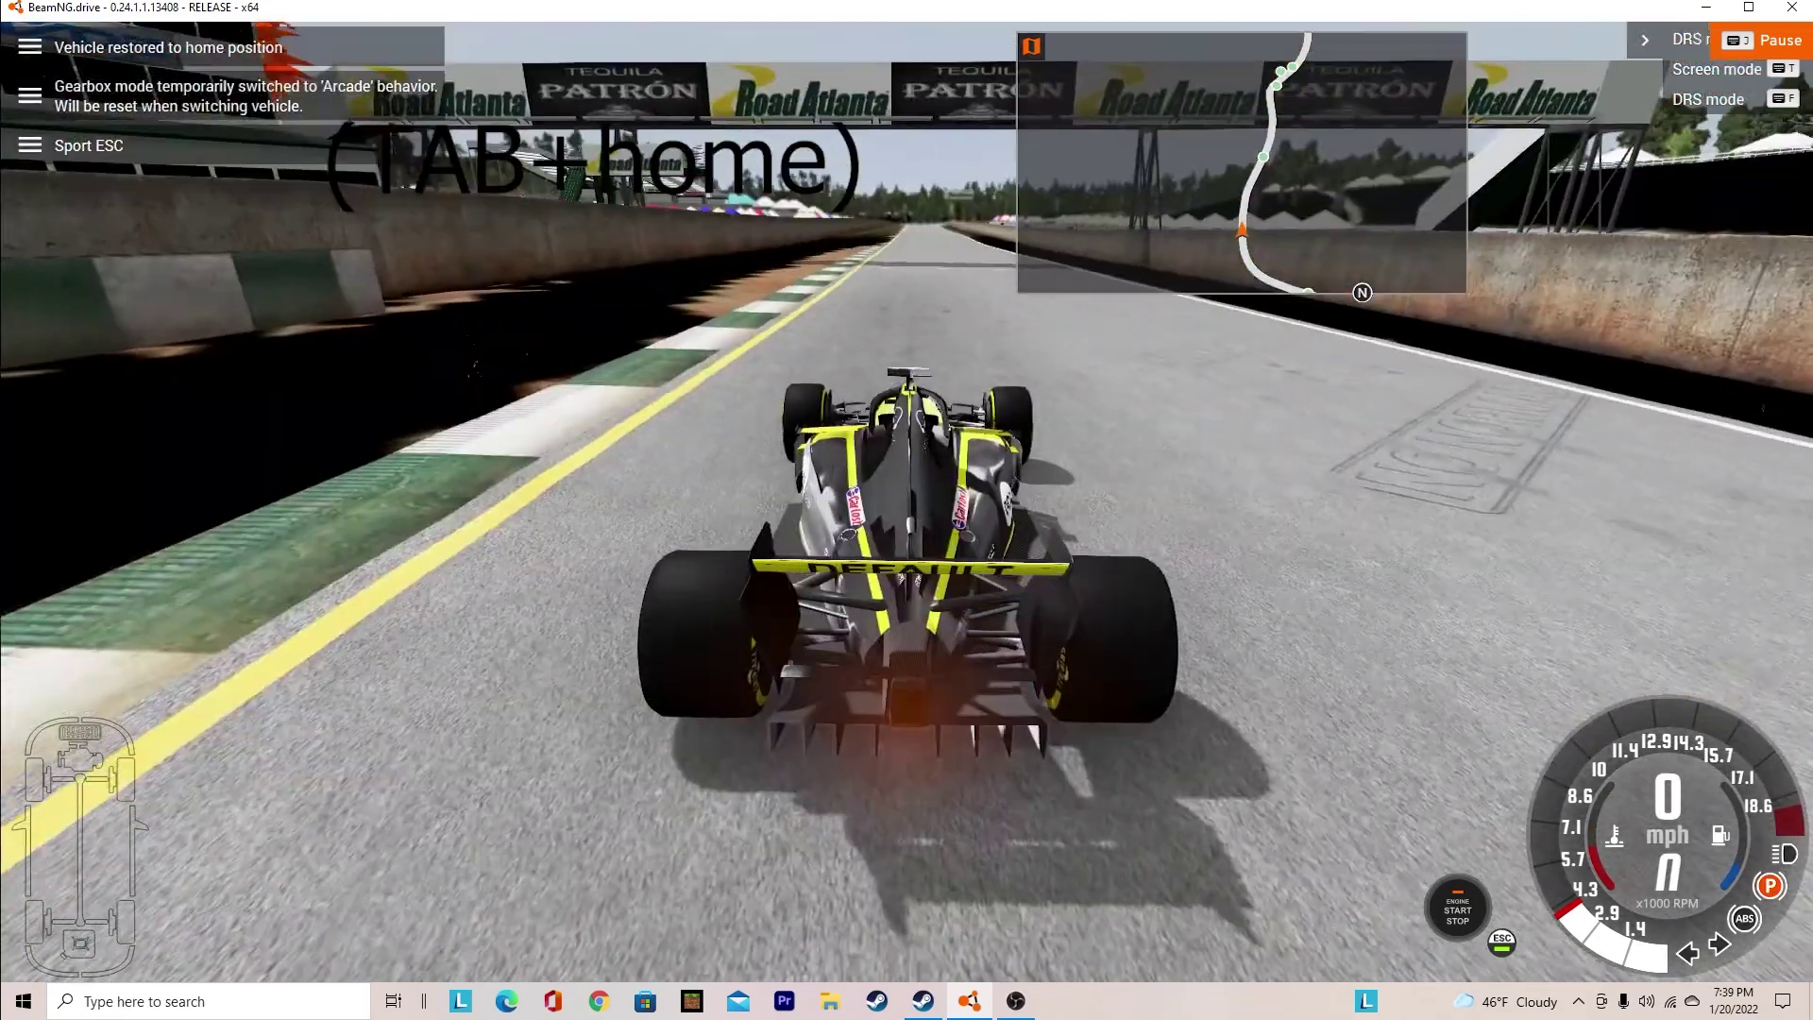
key("Tab")
key("Tab")
key("Tab")
key("Tab")
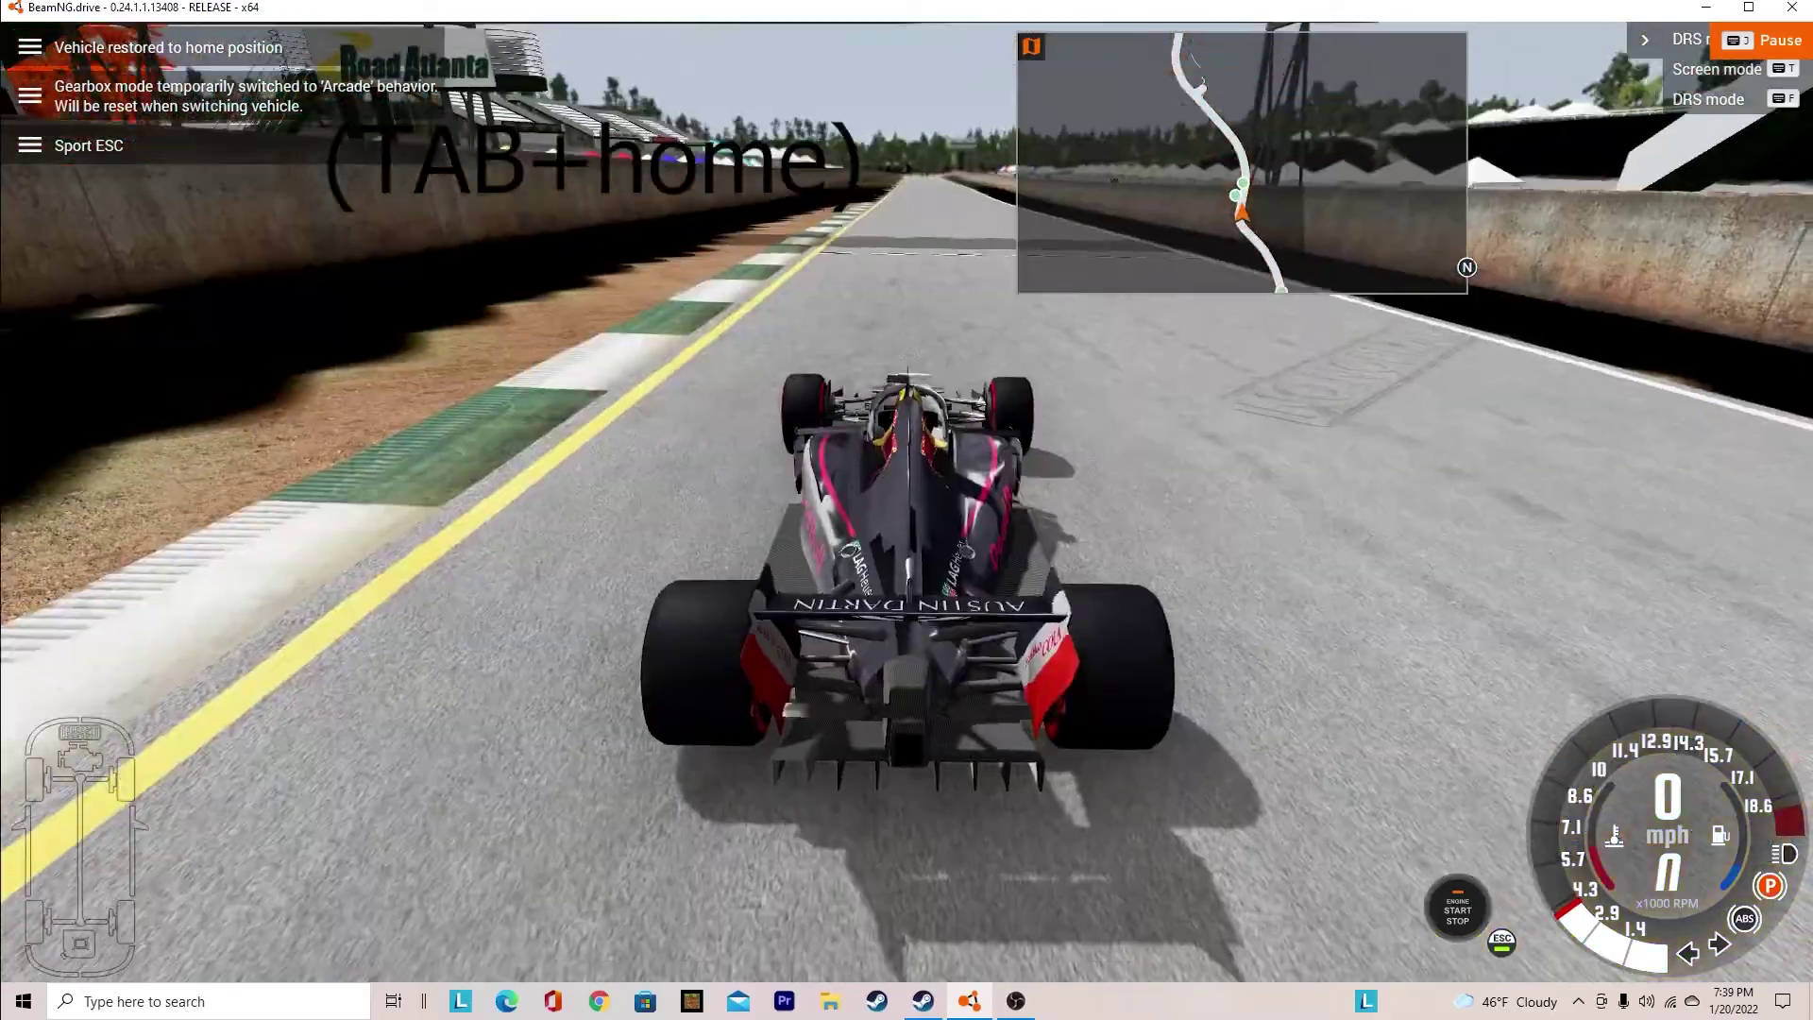
key("Tab")
key("Tab")
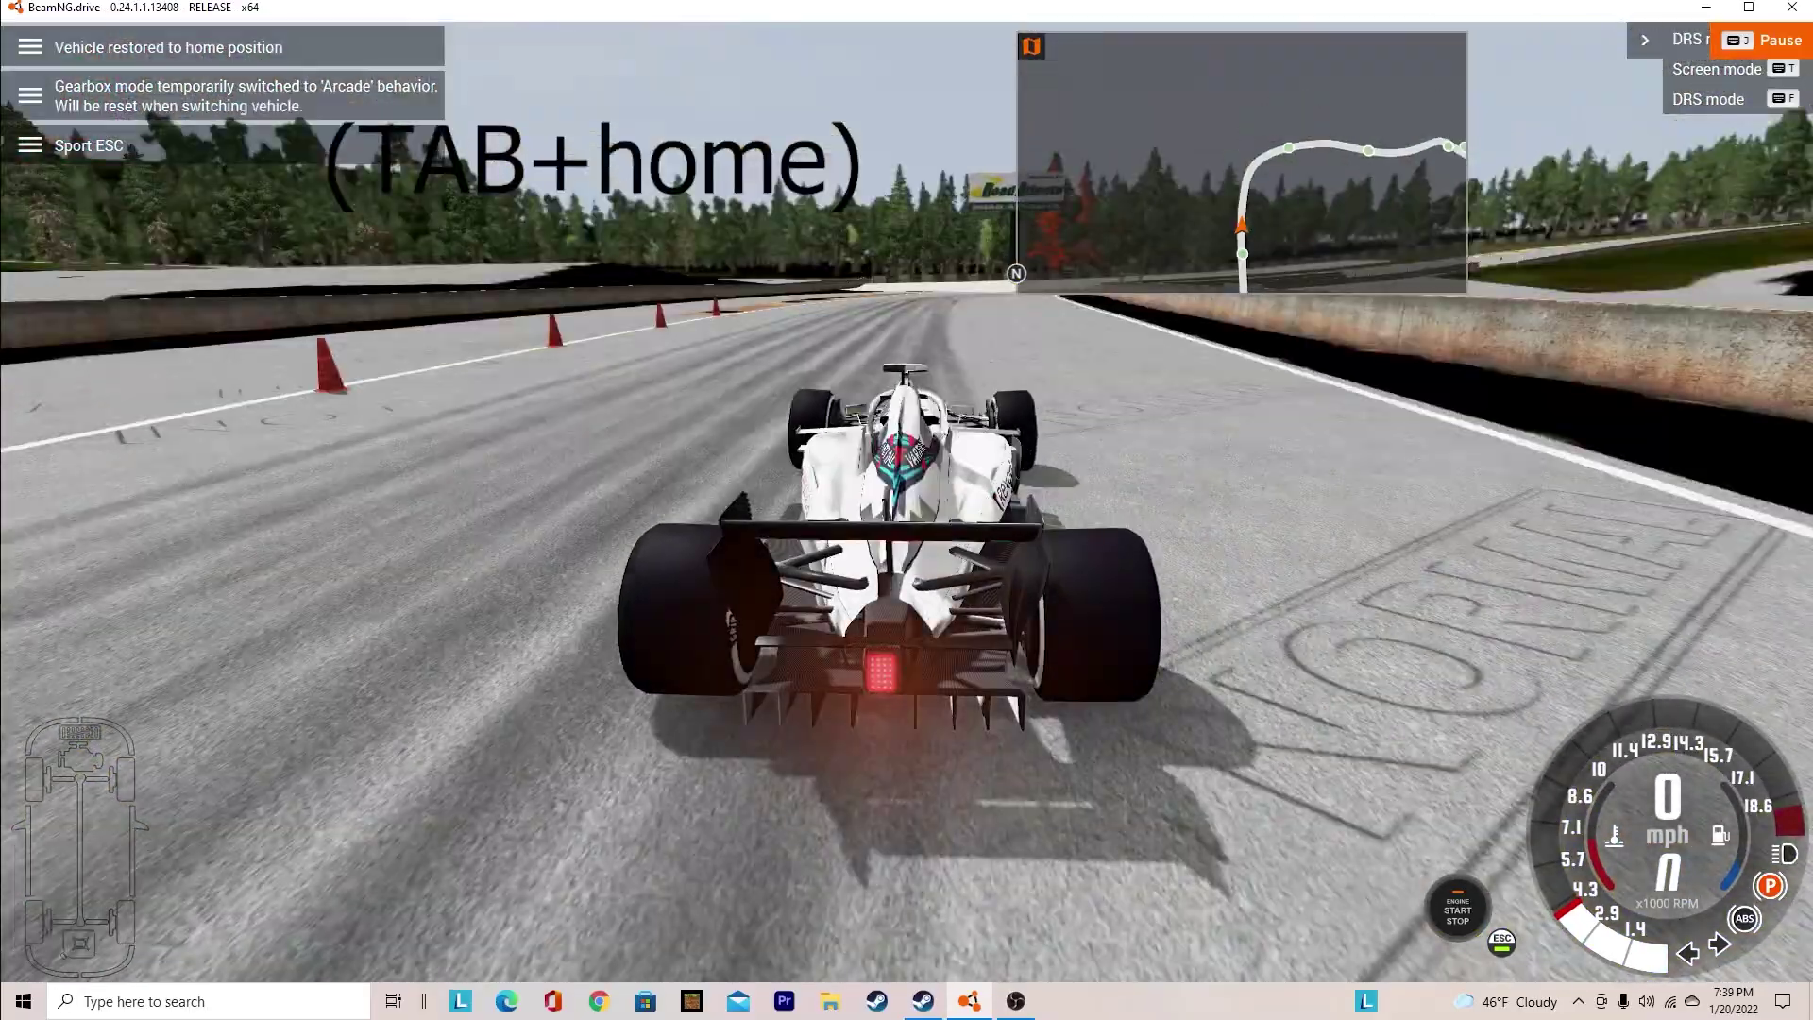
key("Tab")
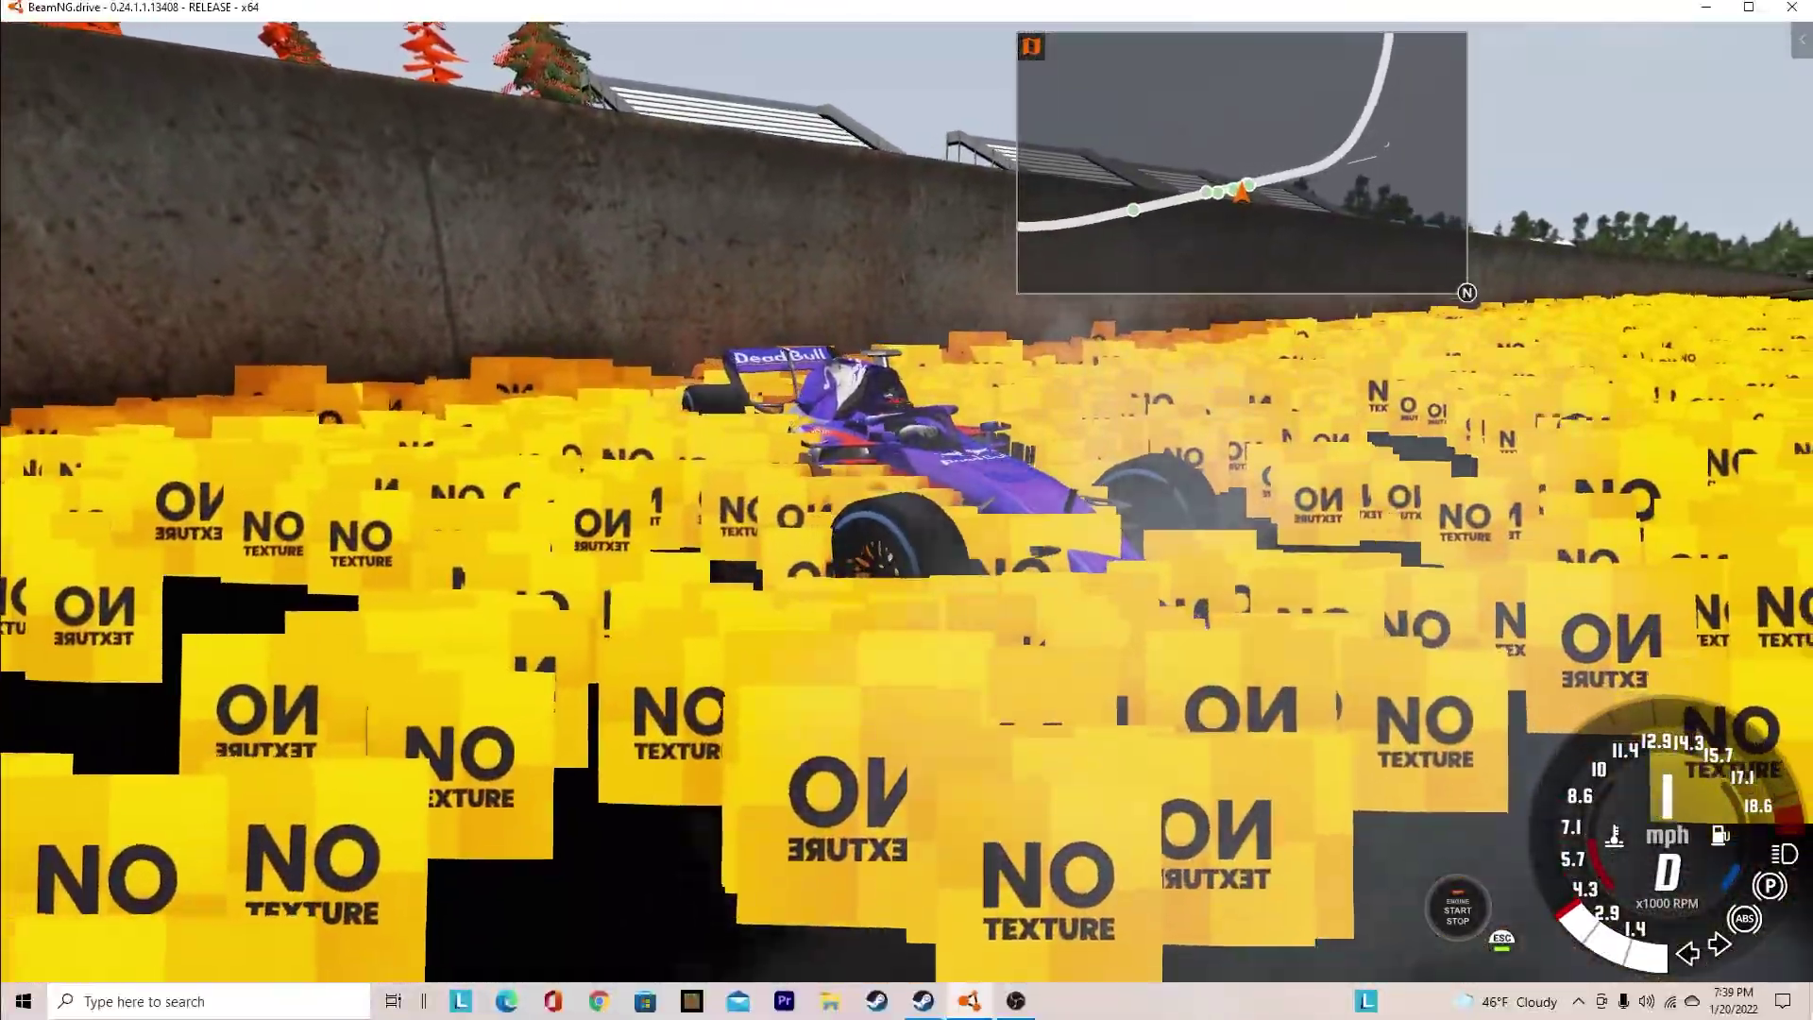
key("c")
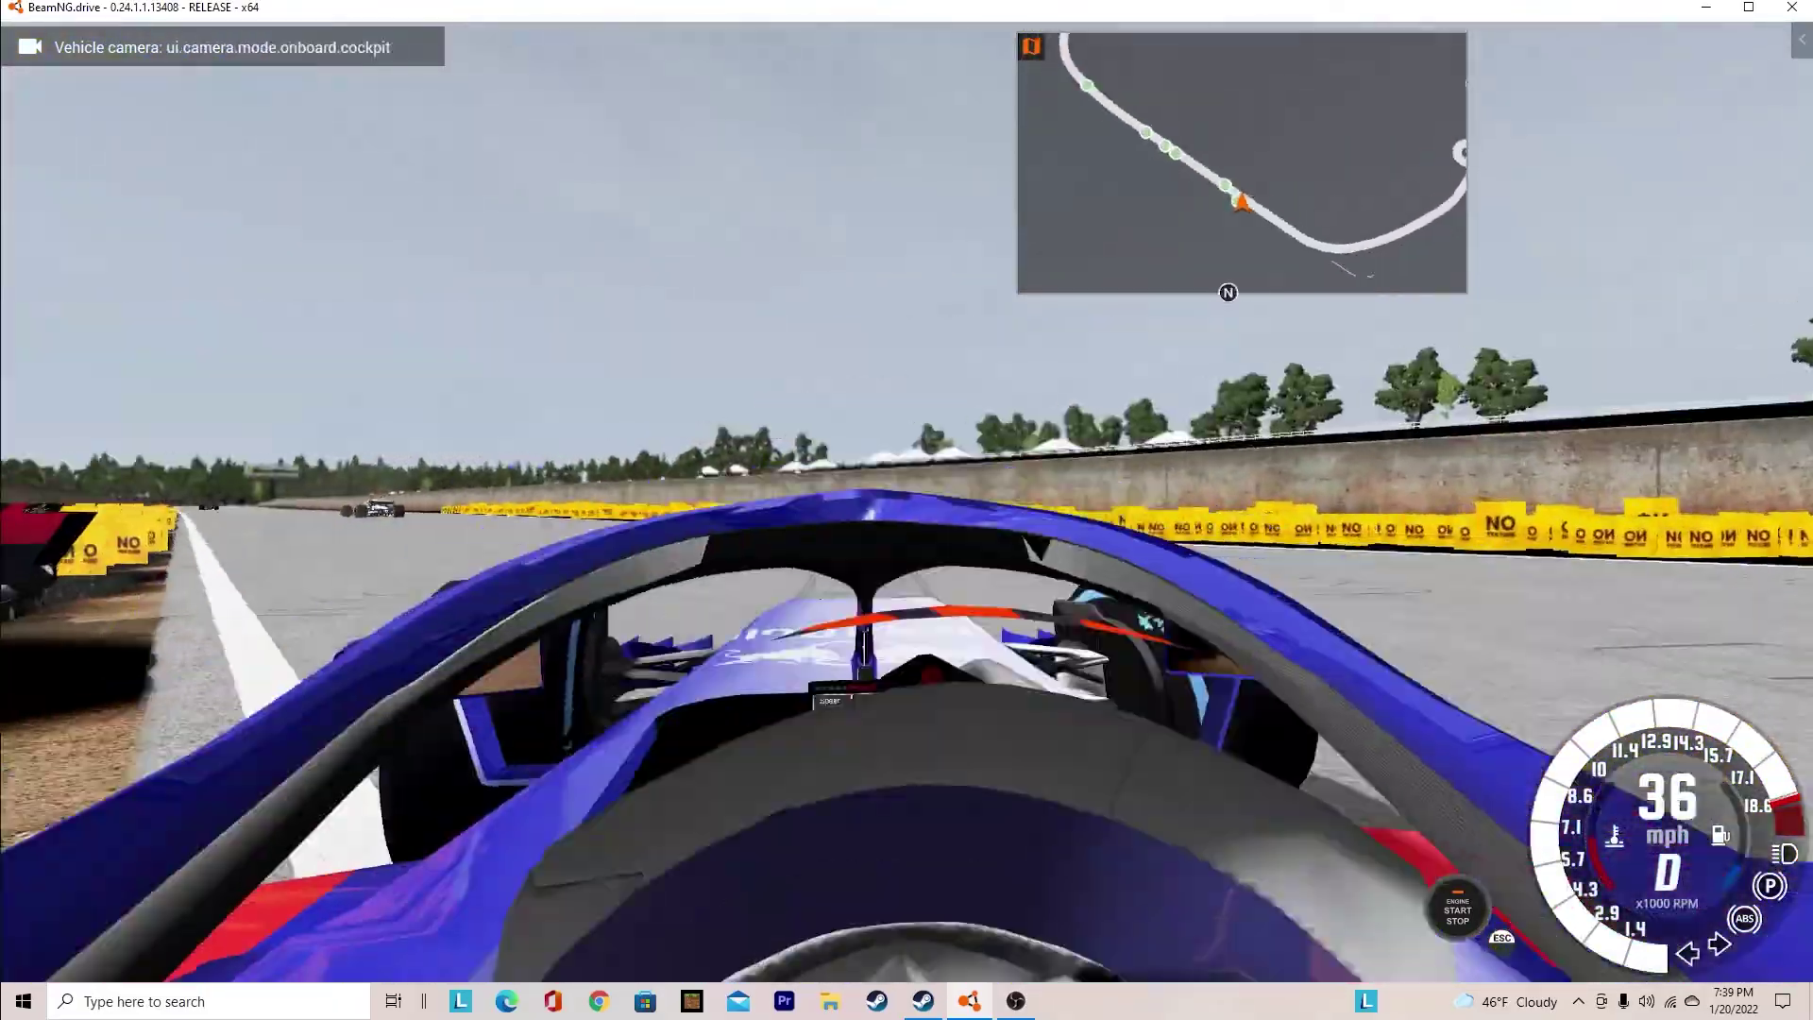
Switch to the onboard TV camera and steer left through the turn toward the straight
key("c")
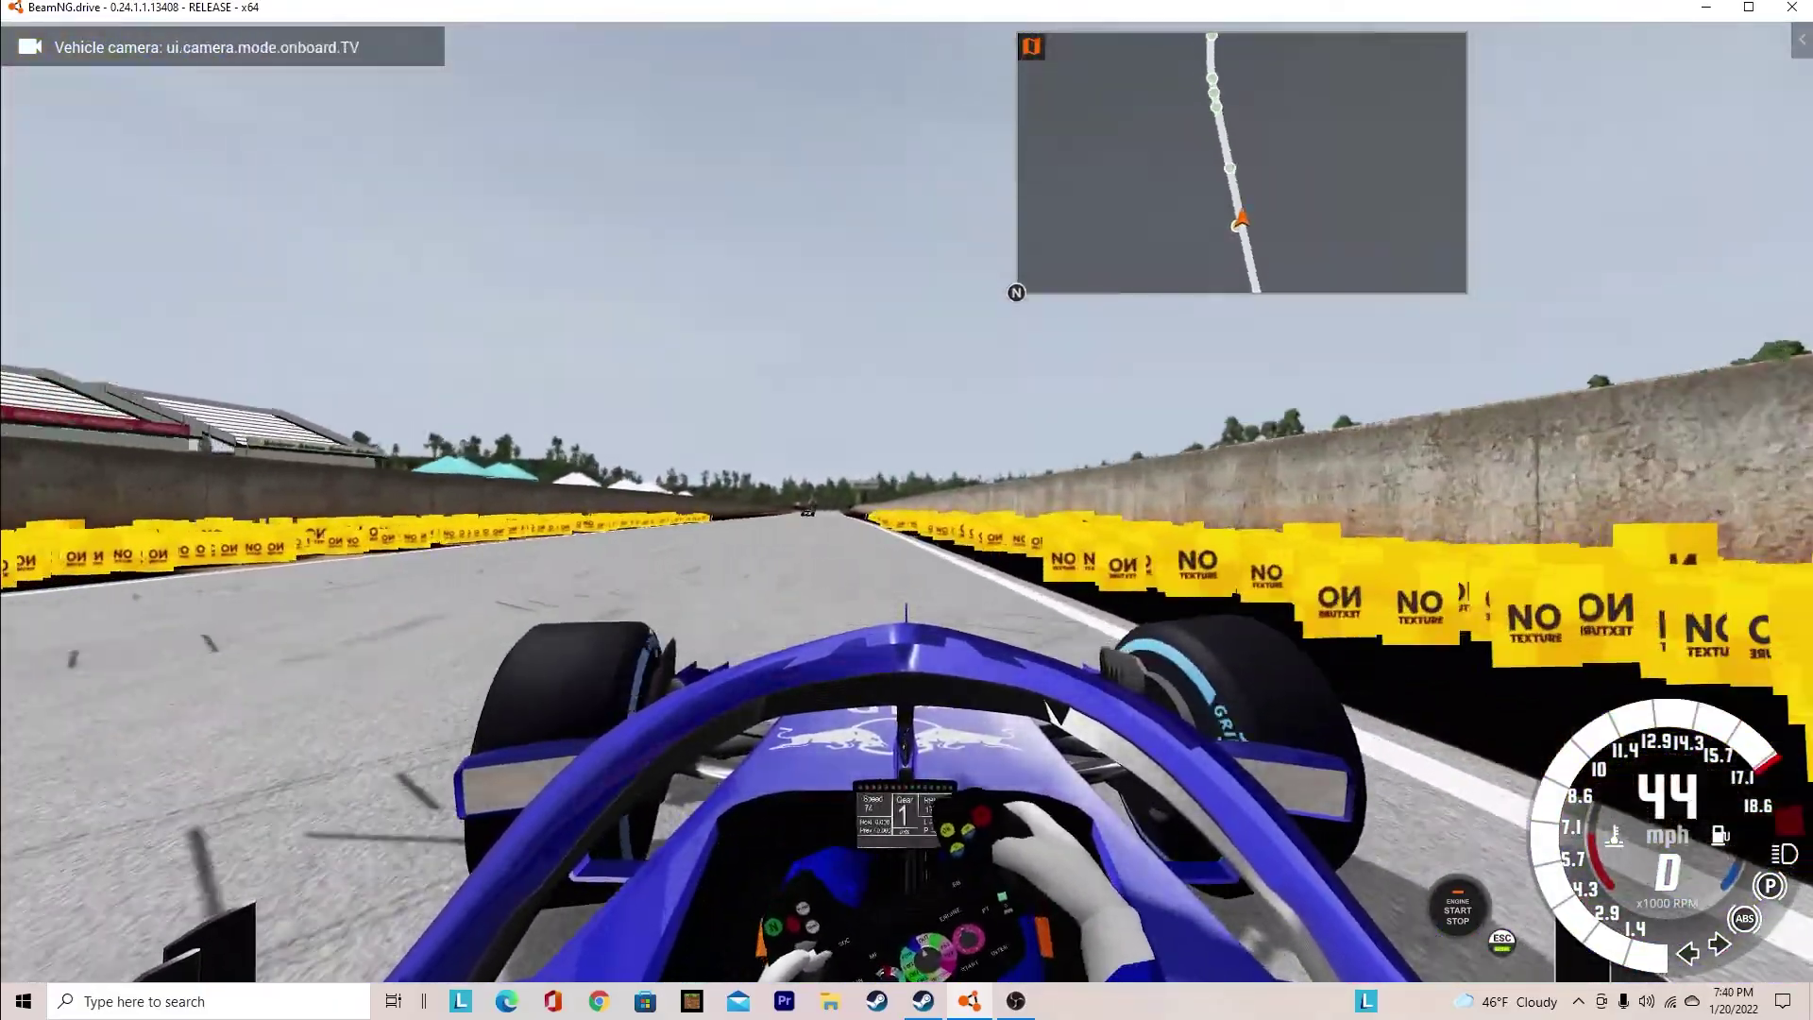
key("Left")
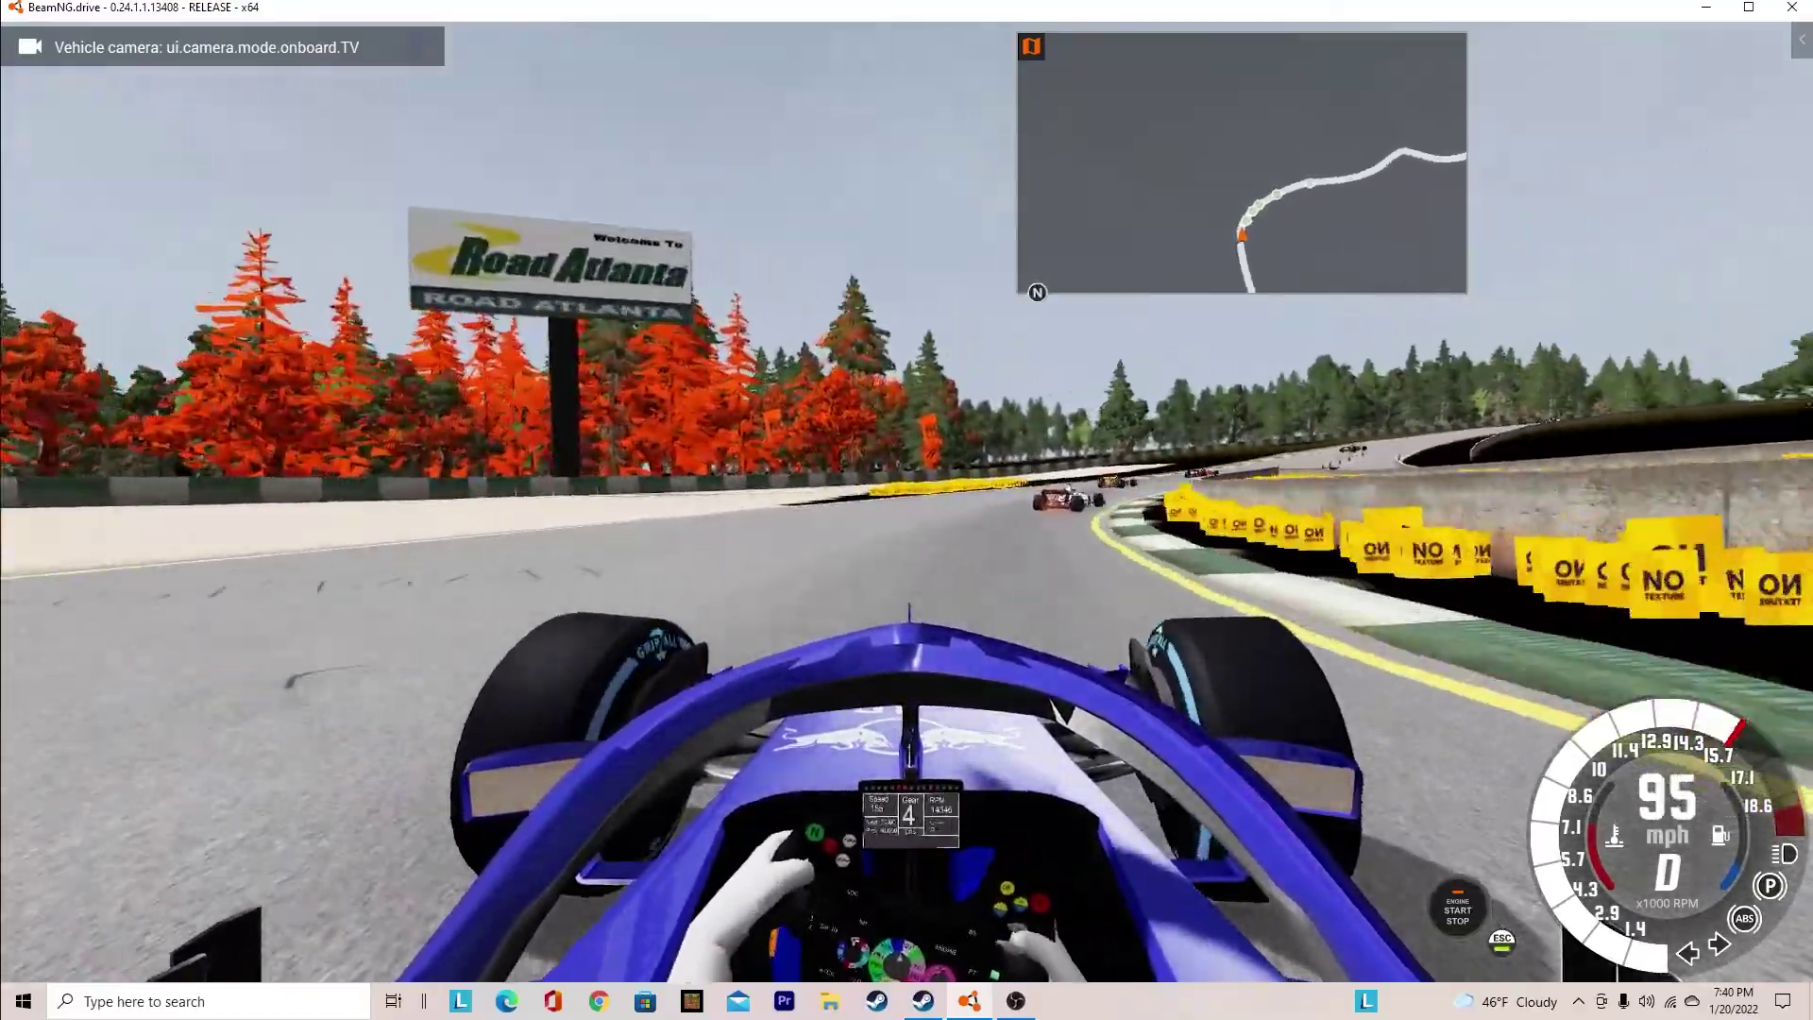
key("Left")
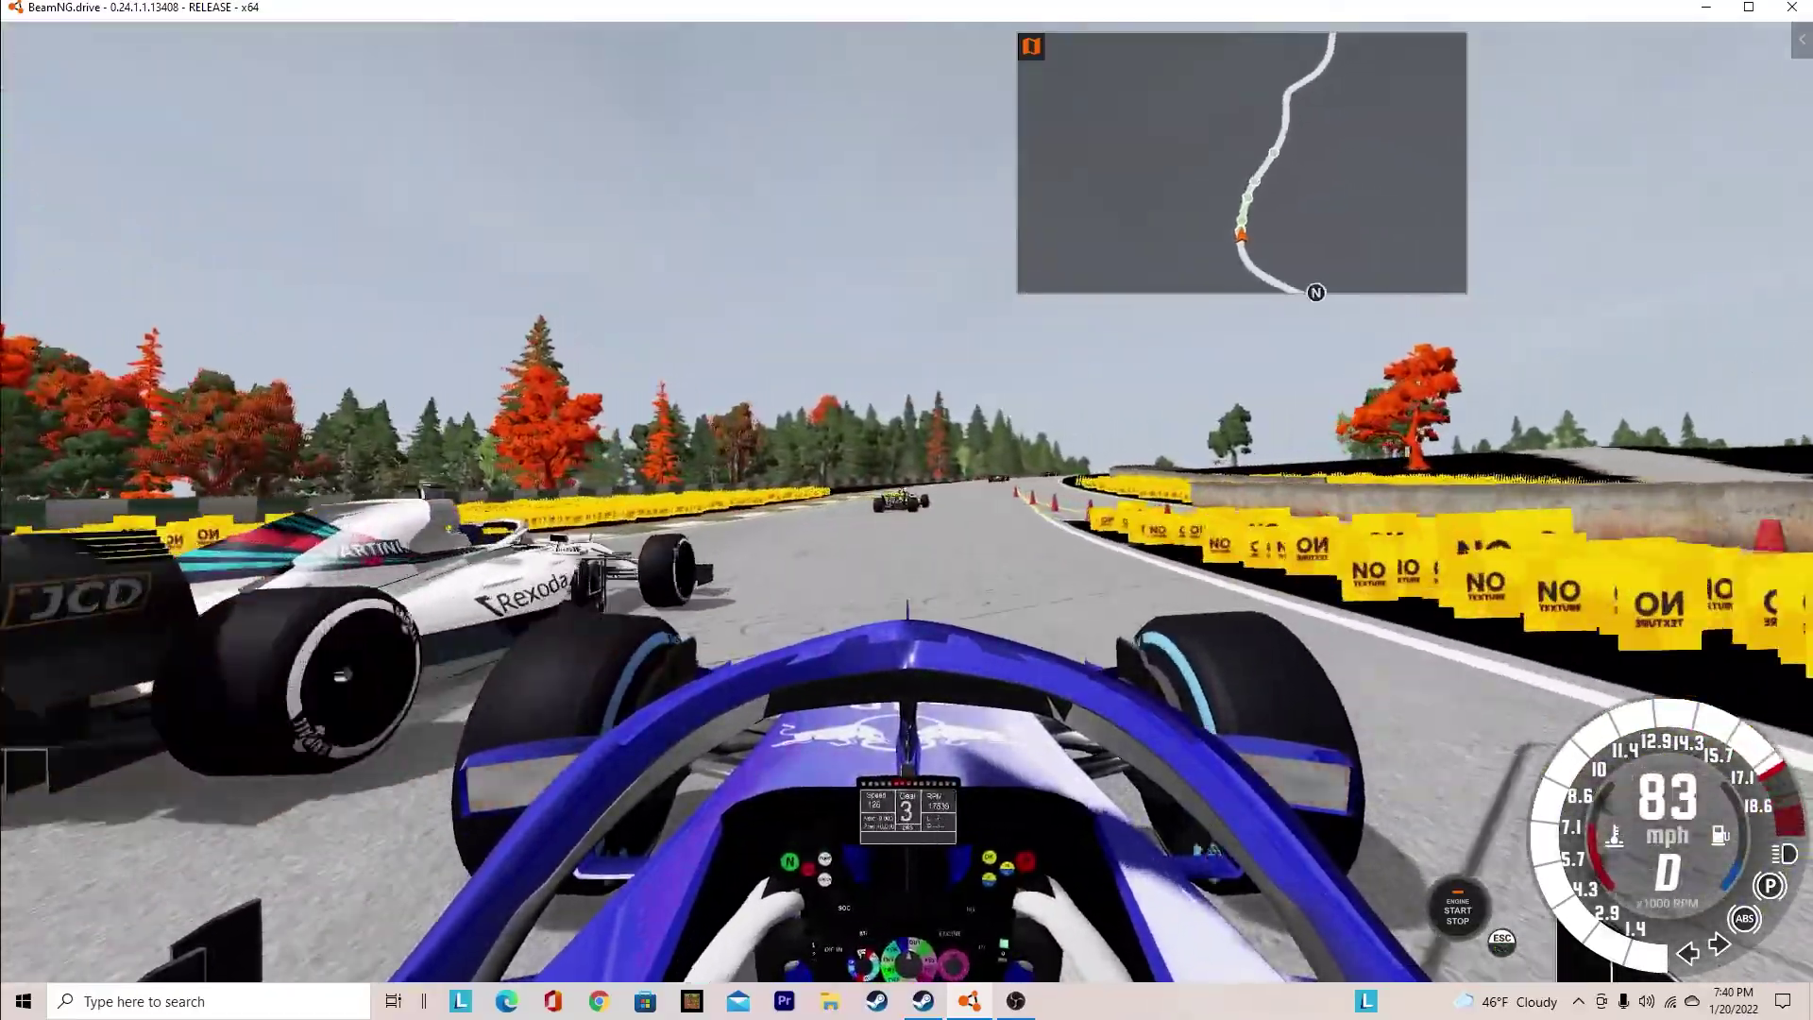
In orbit chase view, brake through the left curve, accelerate down the straight and overtake a rival
key("c")
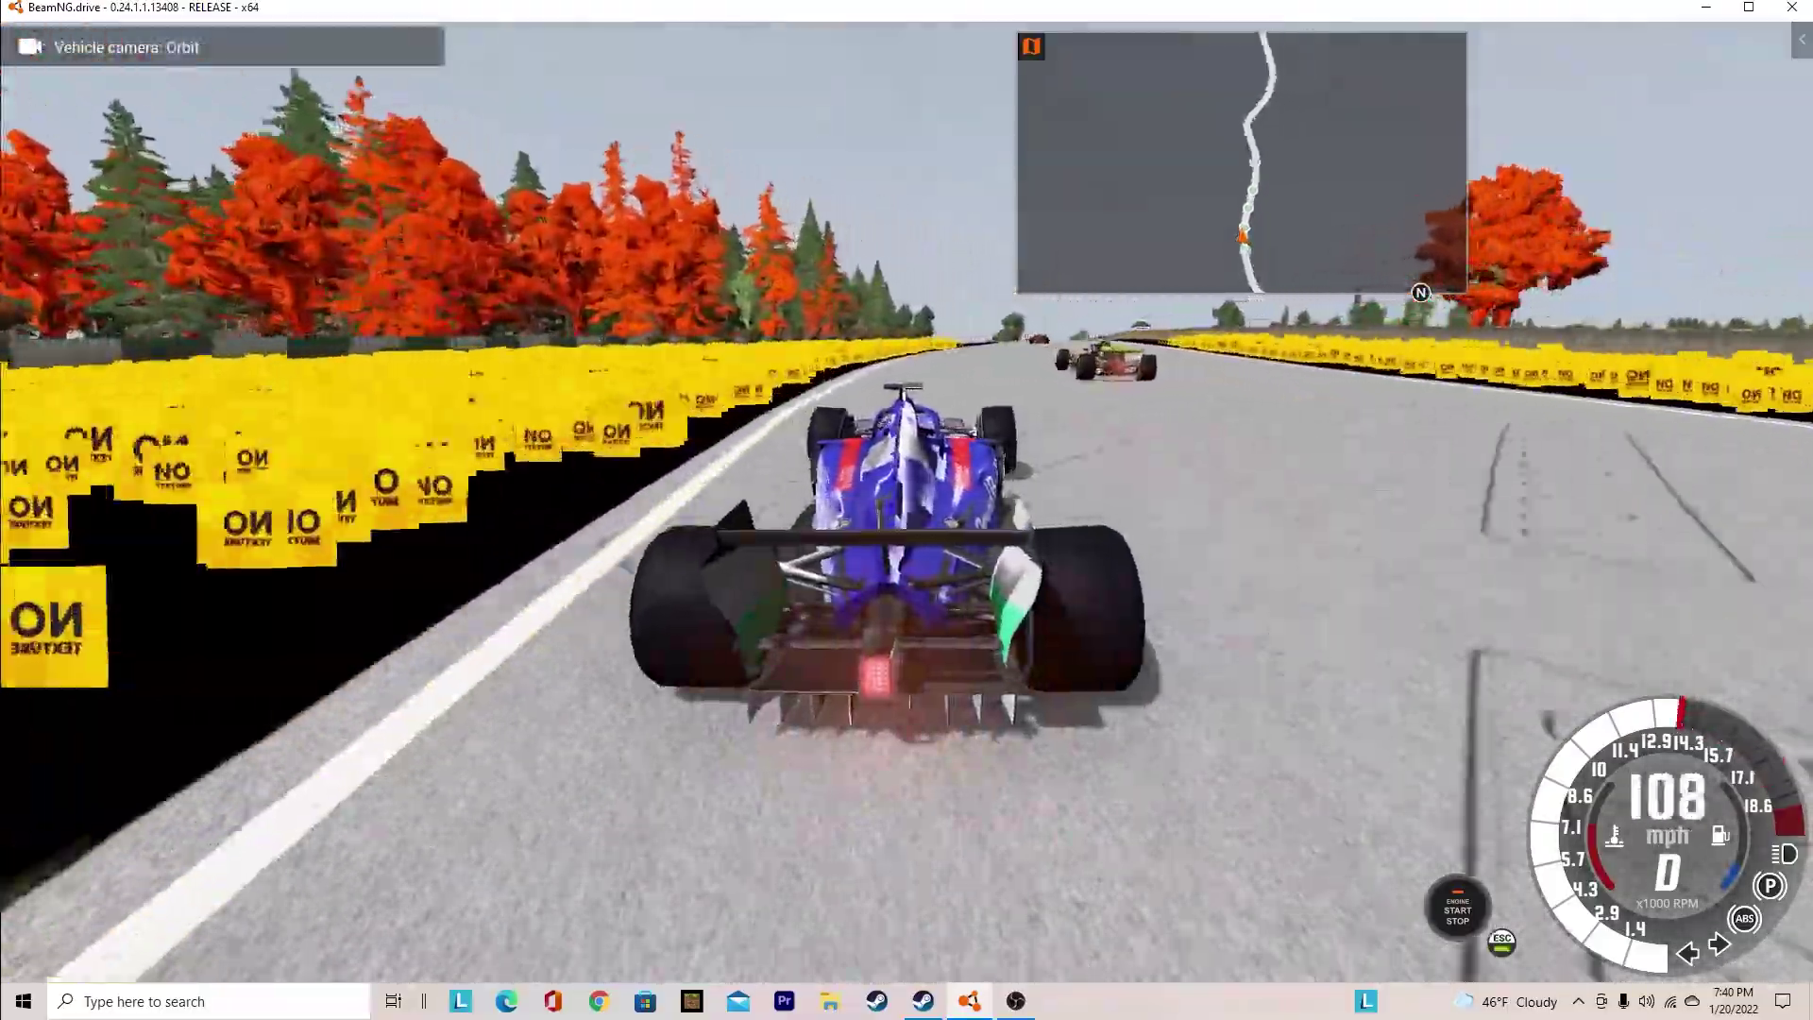
key("Down")
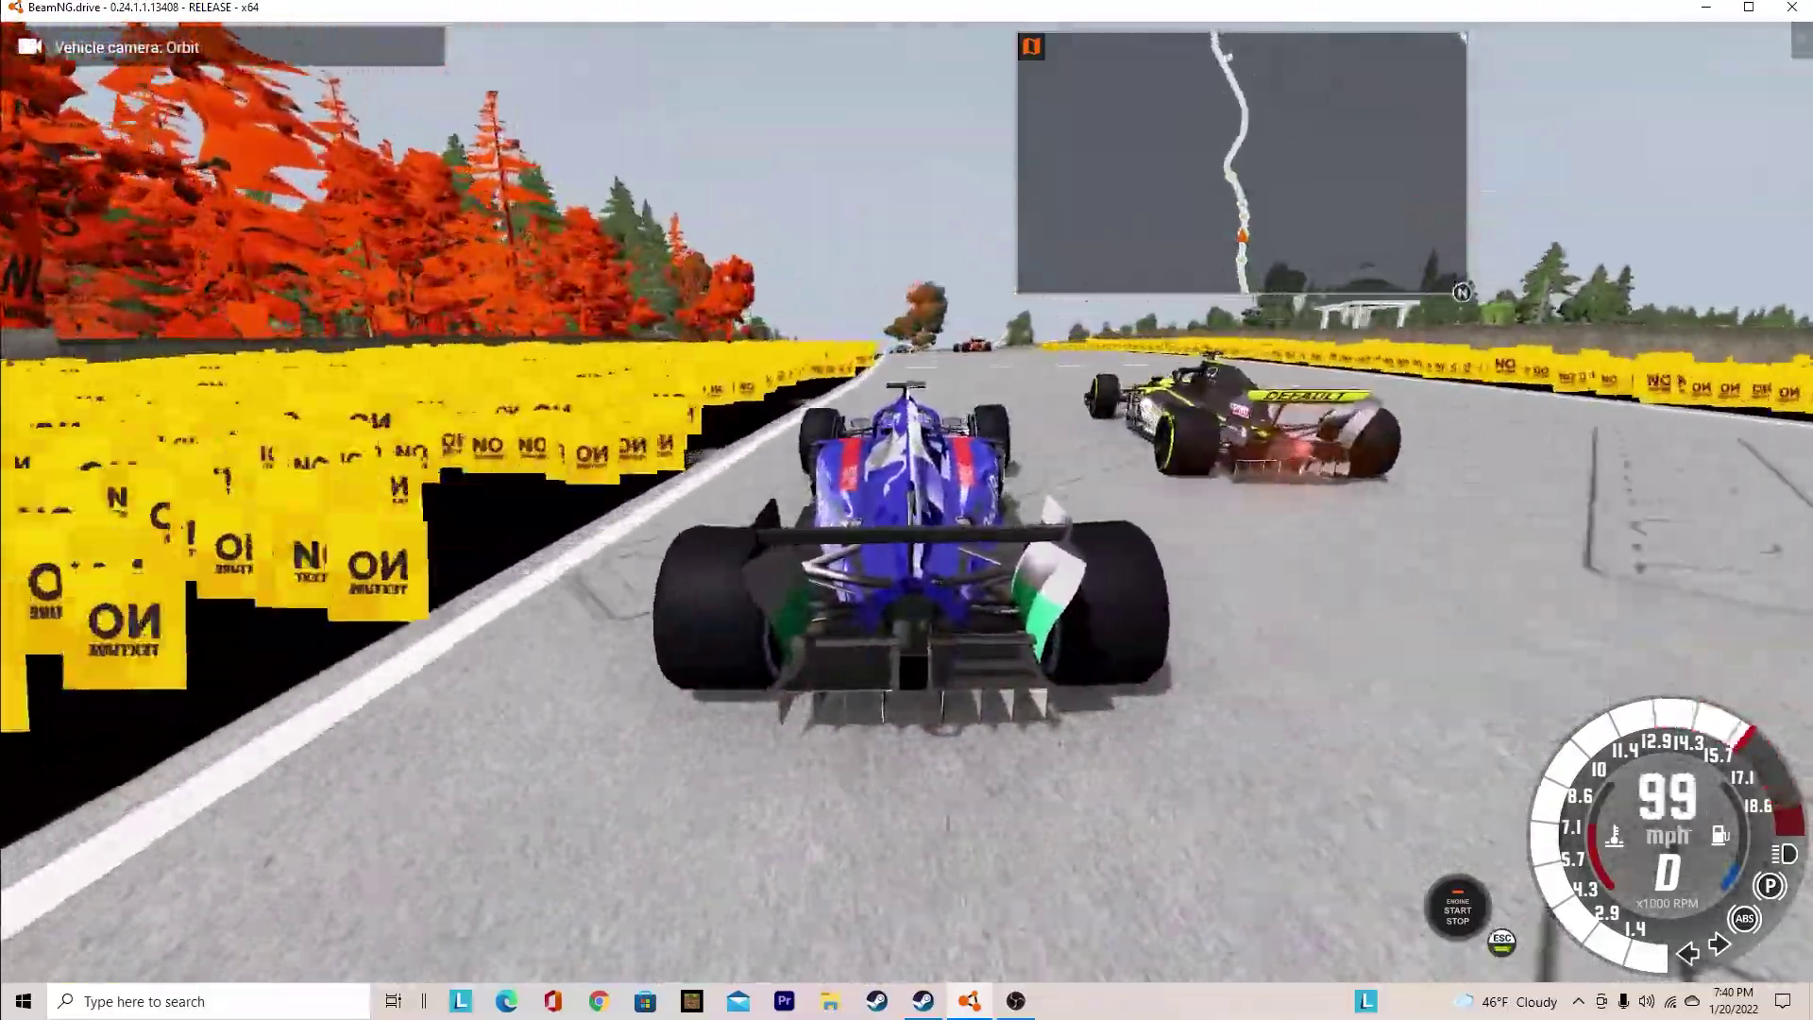
key("Down")
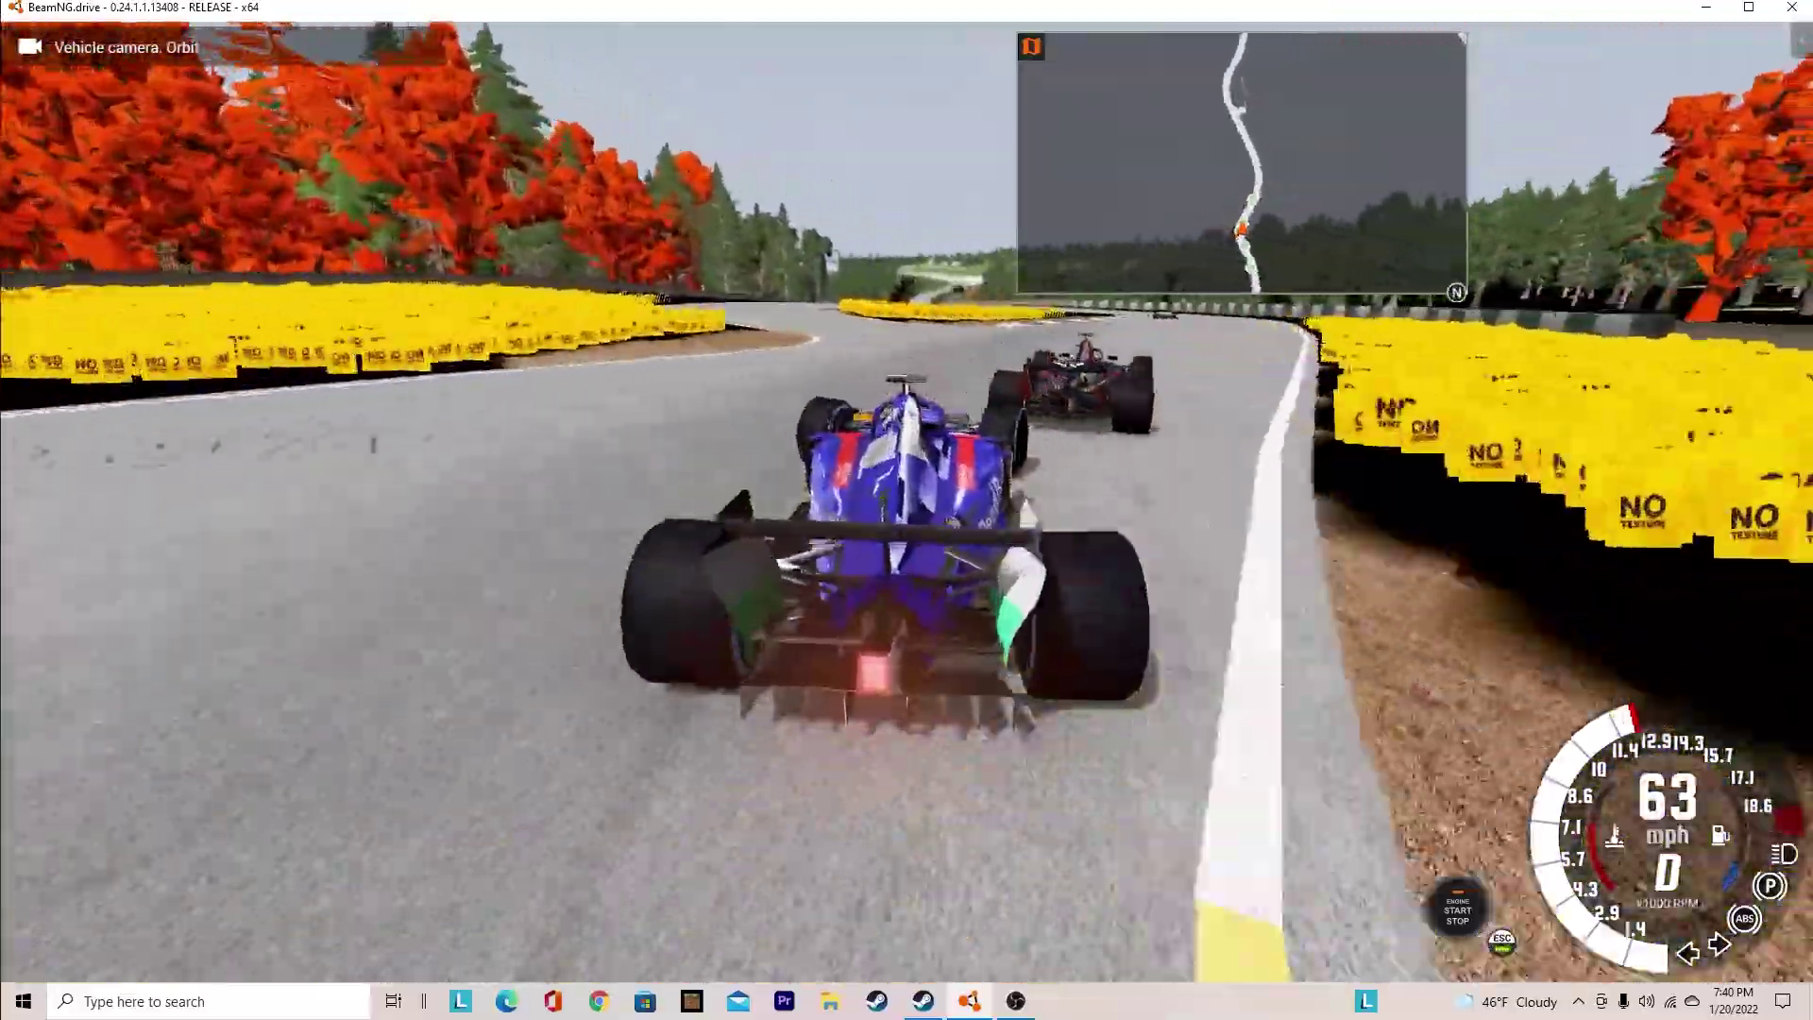
key("Up")
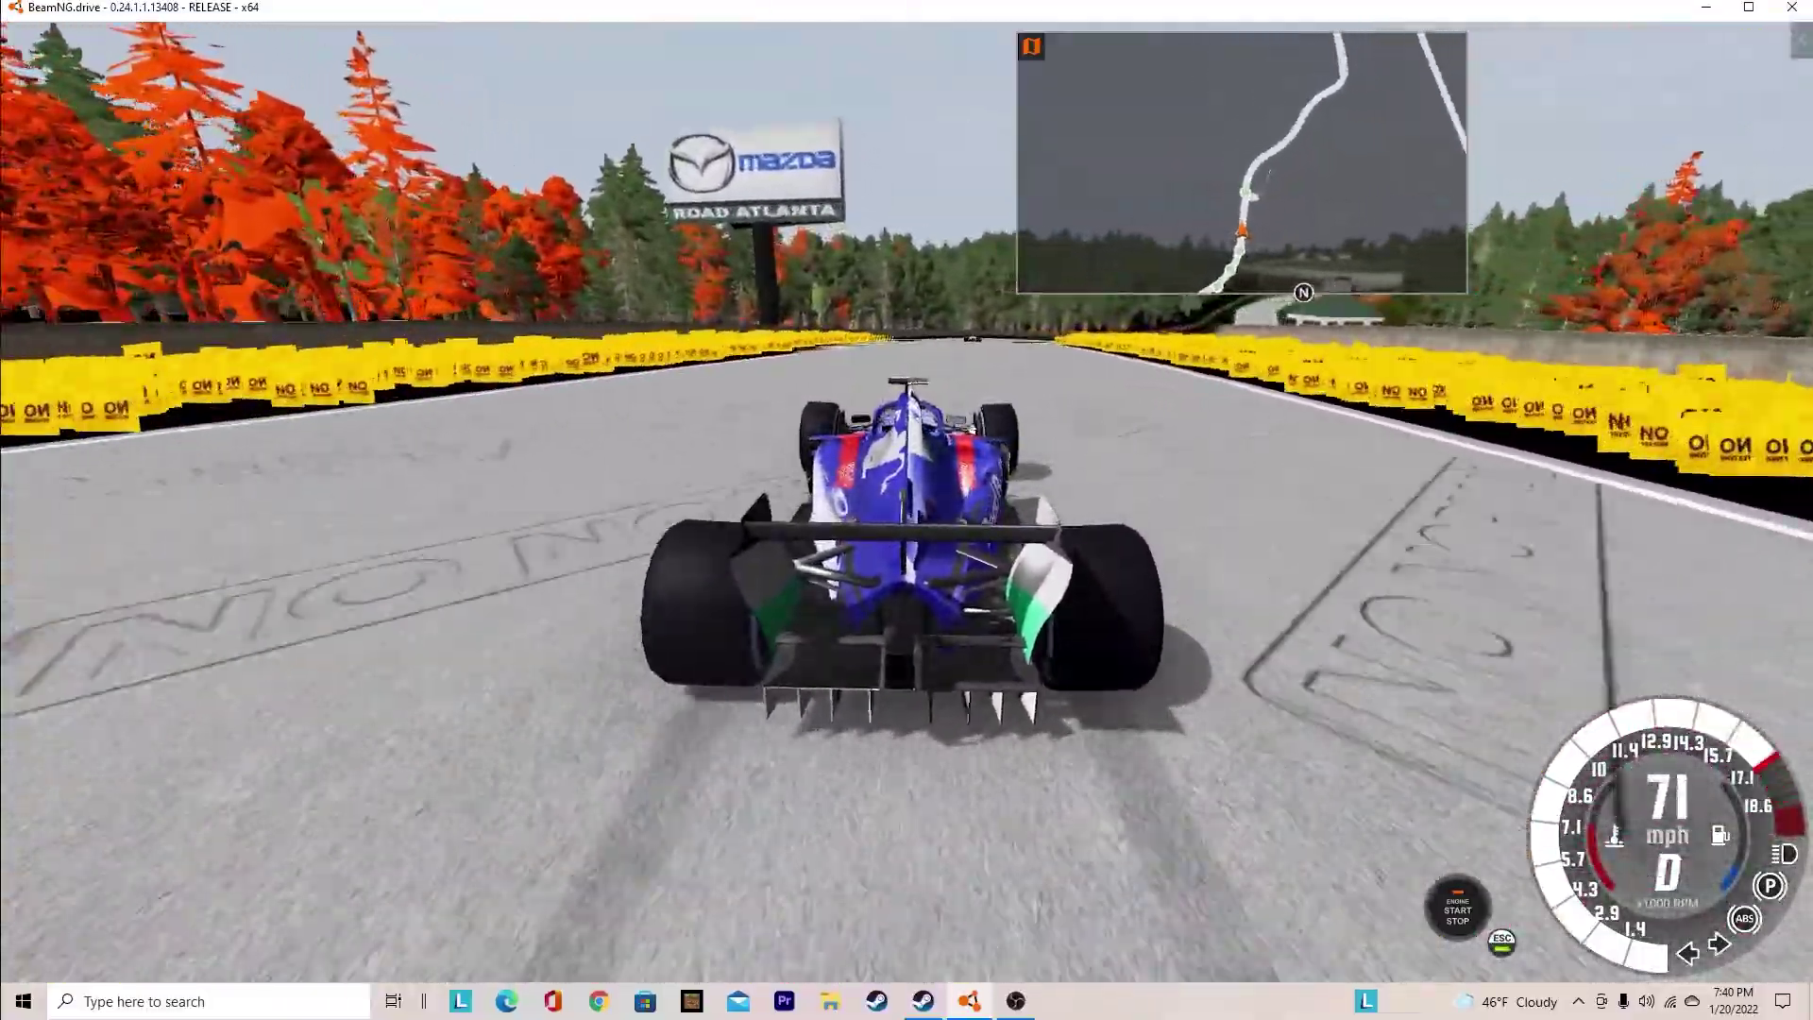
key("Up")
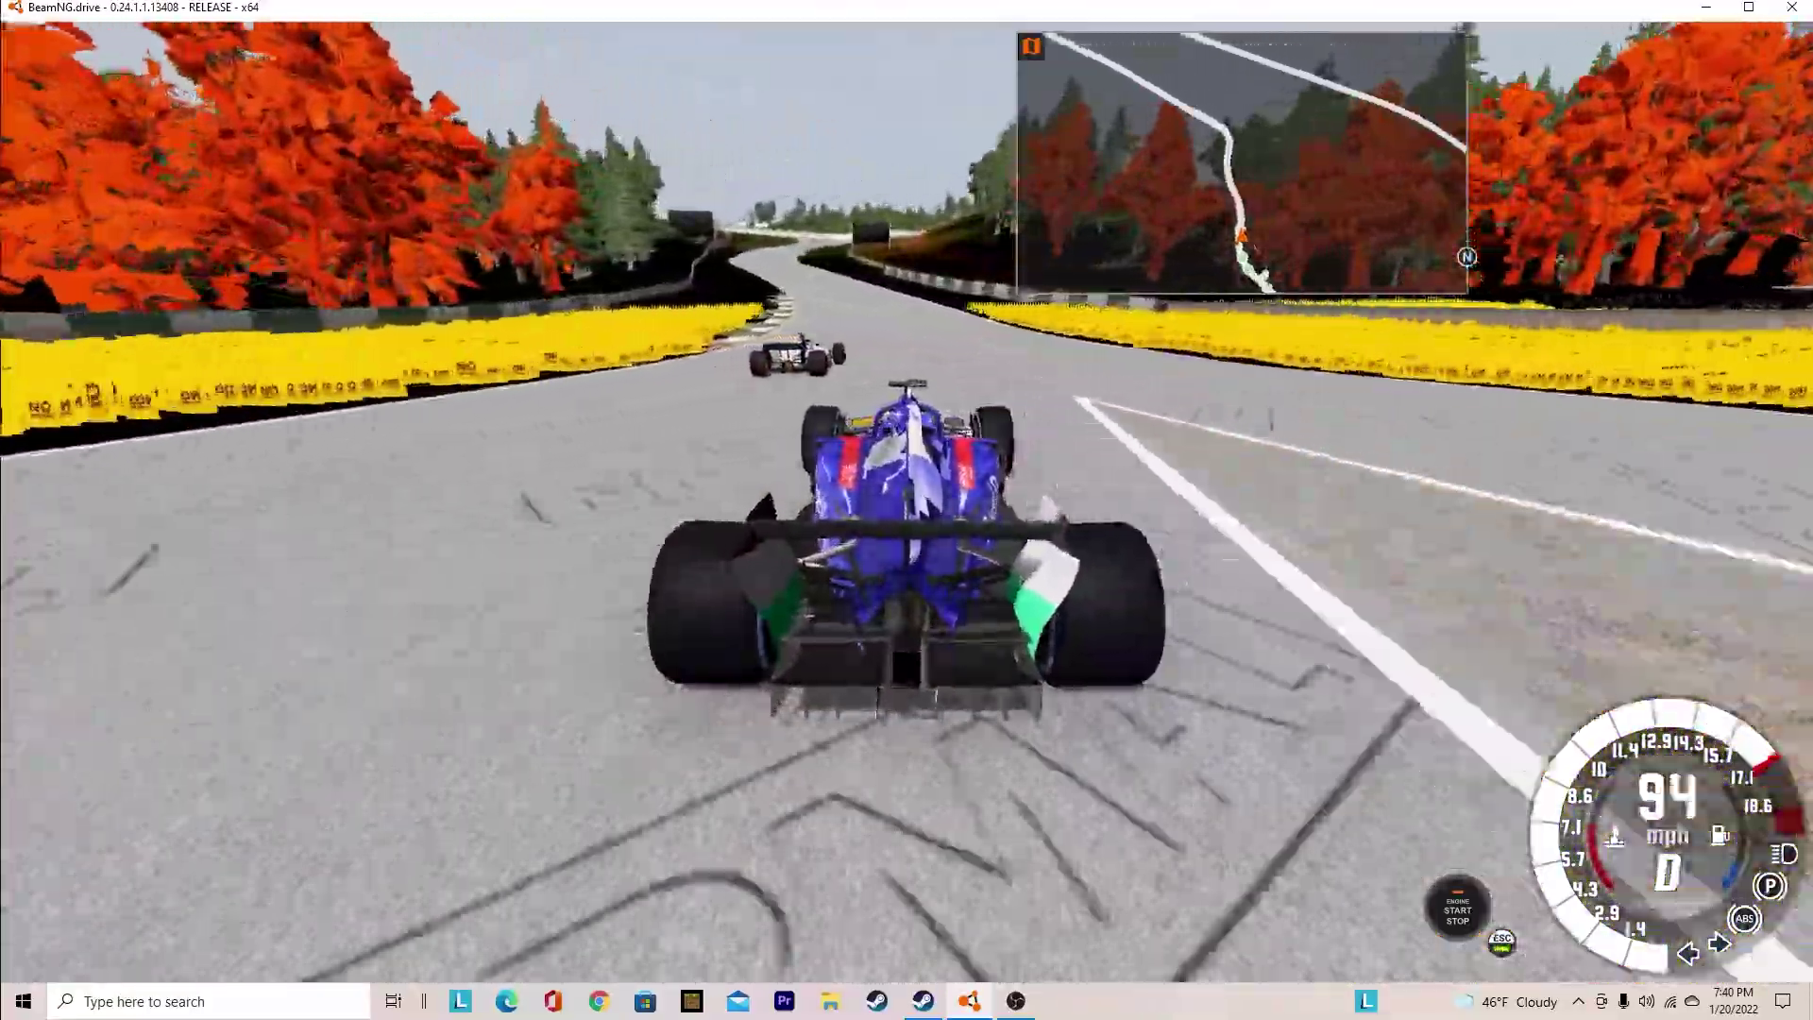
key("Up")
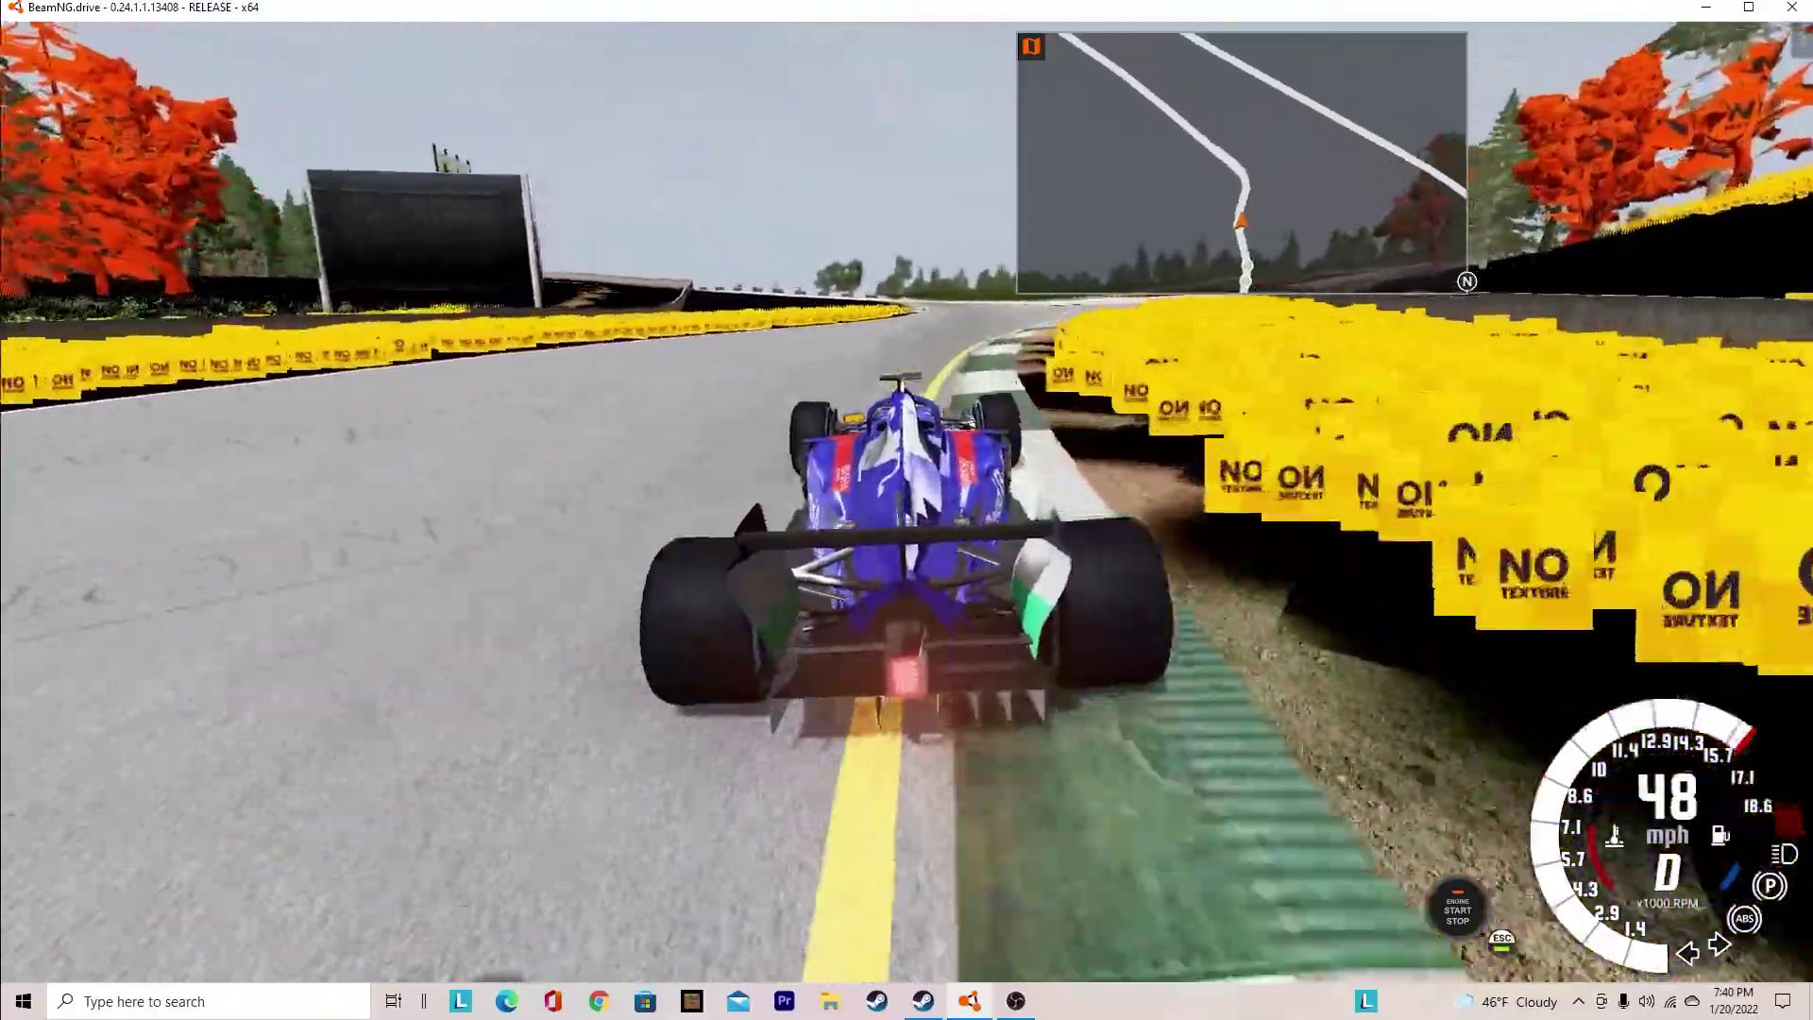
key("Down")
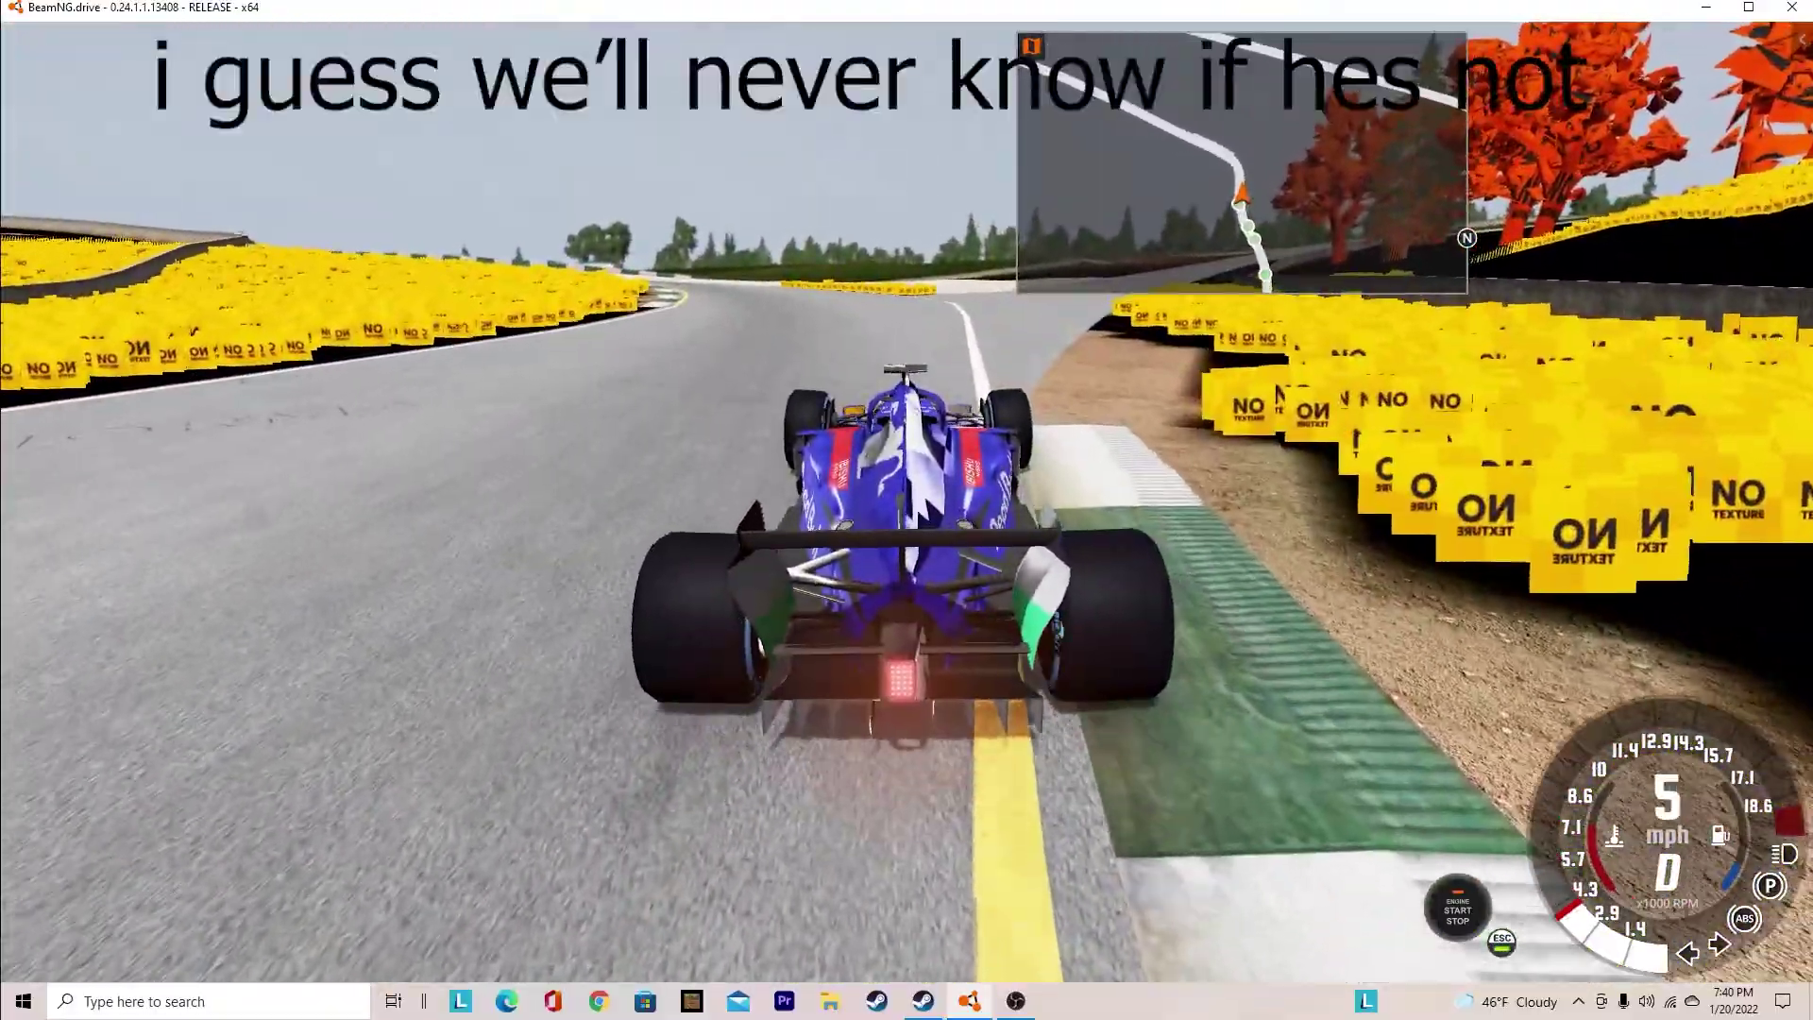
Chase the rival to top speed on the straight, then brake and swerve left into it
key("Up")
key("Down")
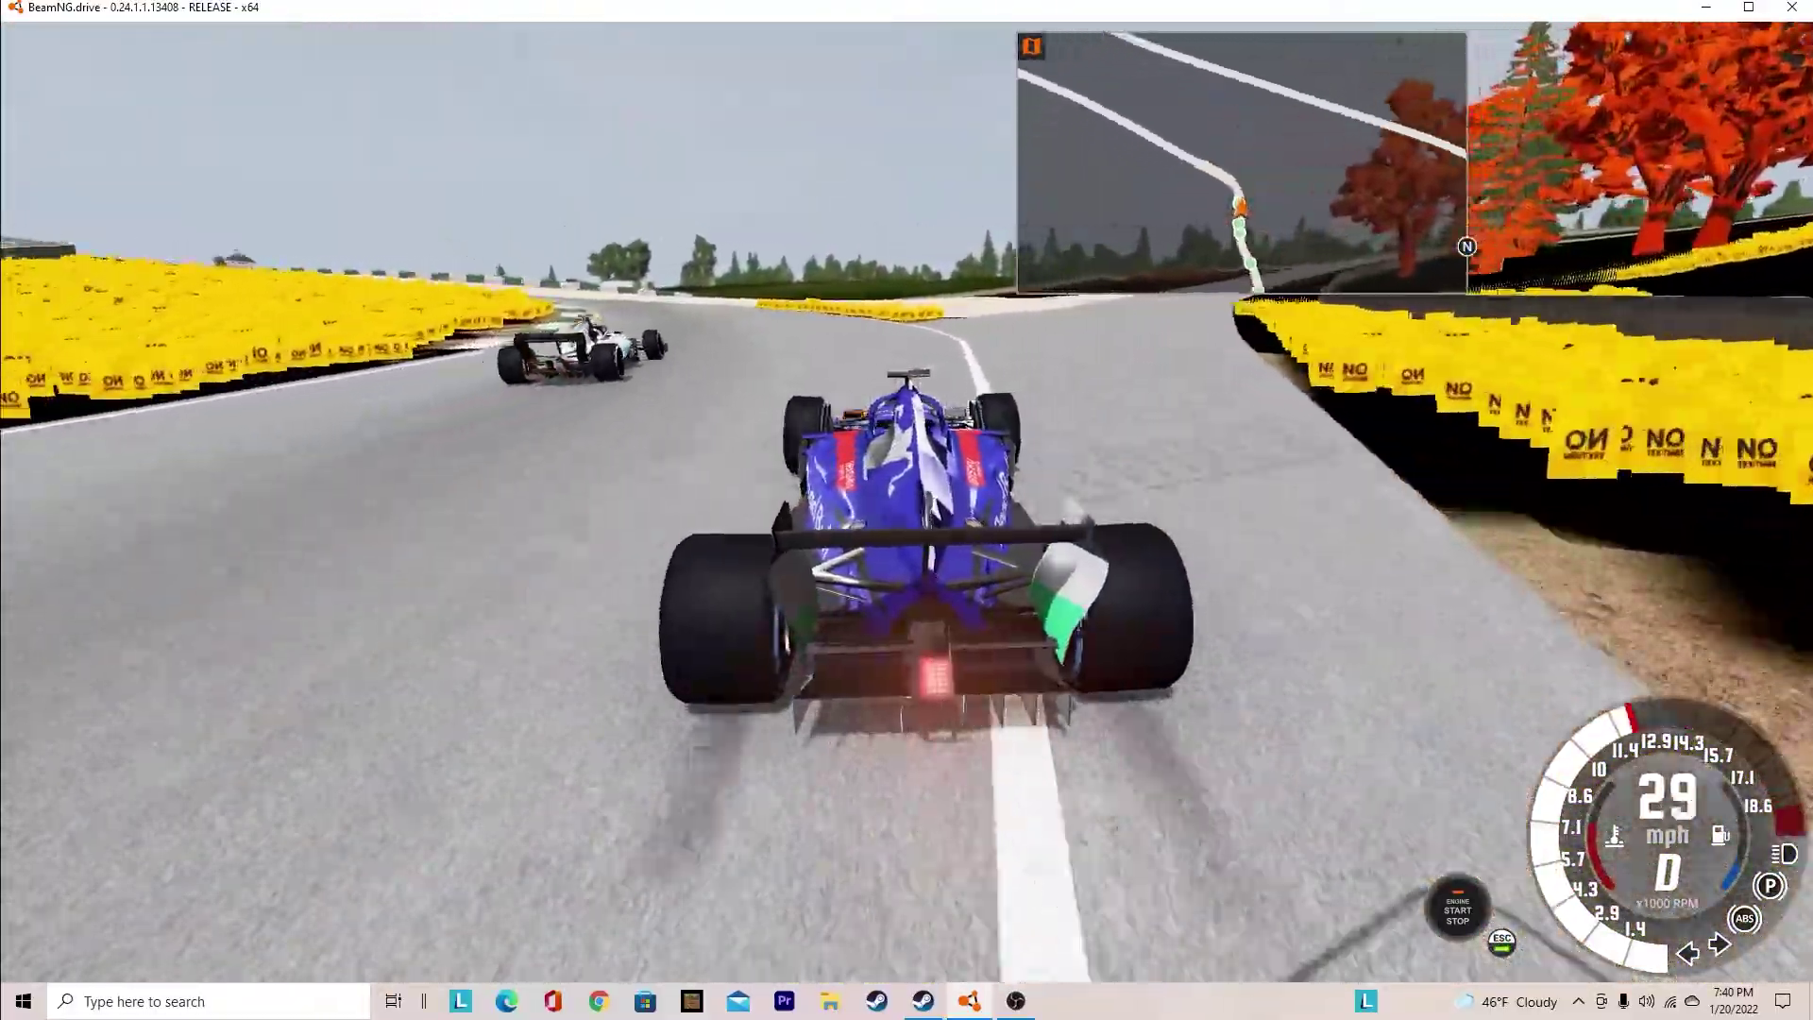
key("Up")
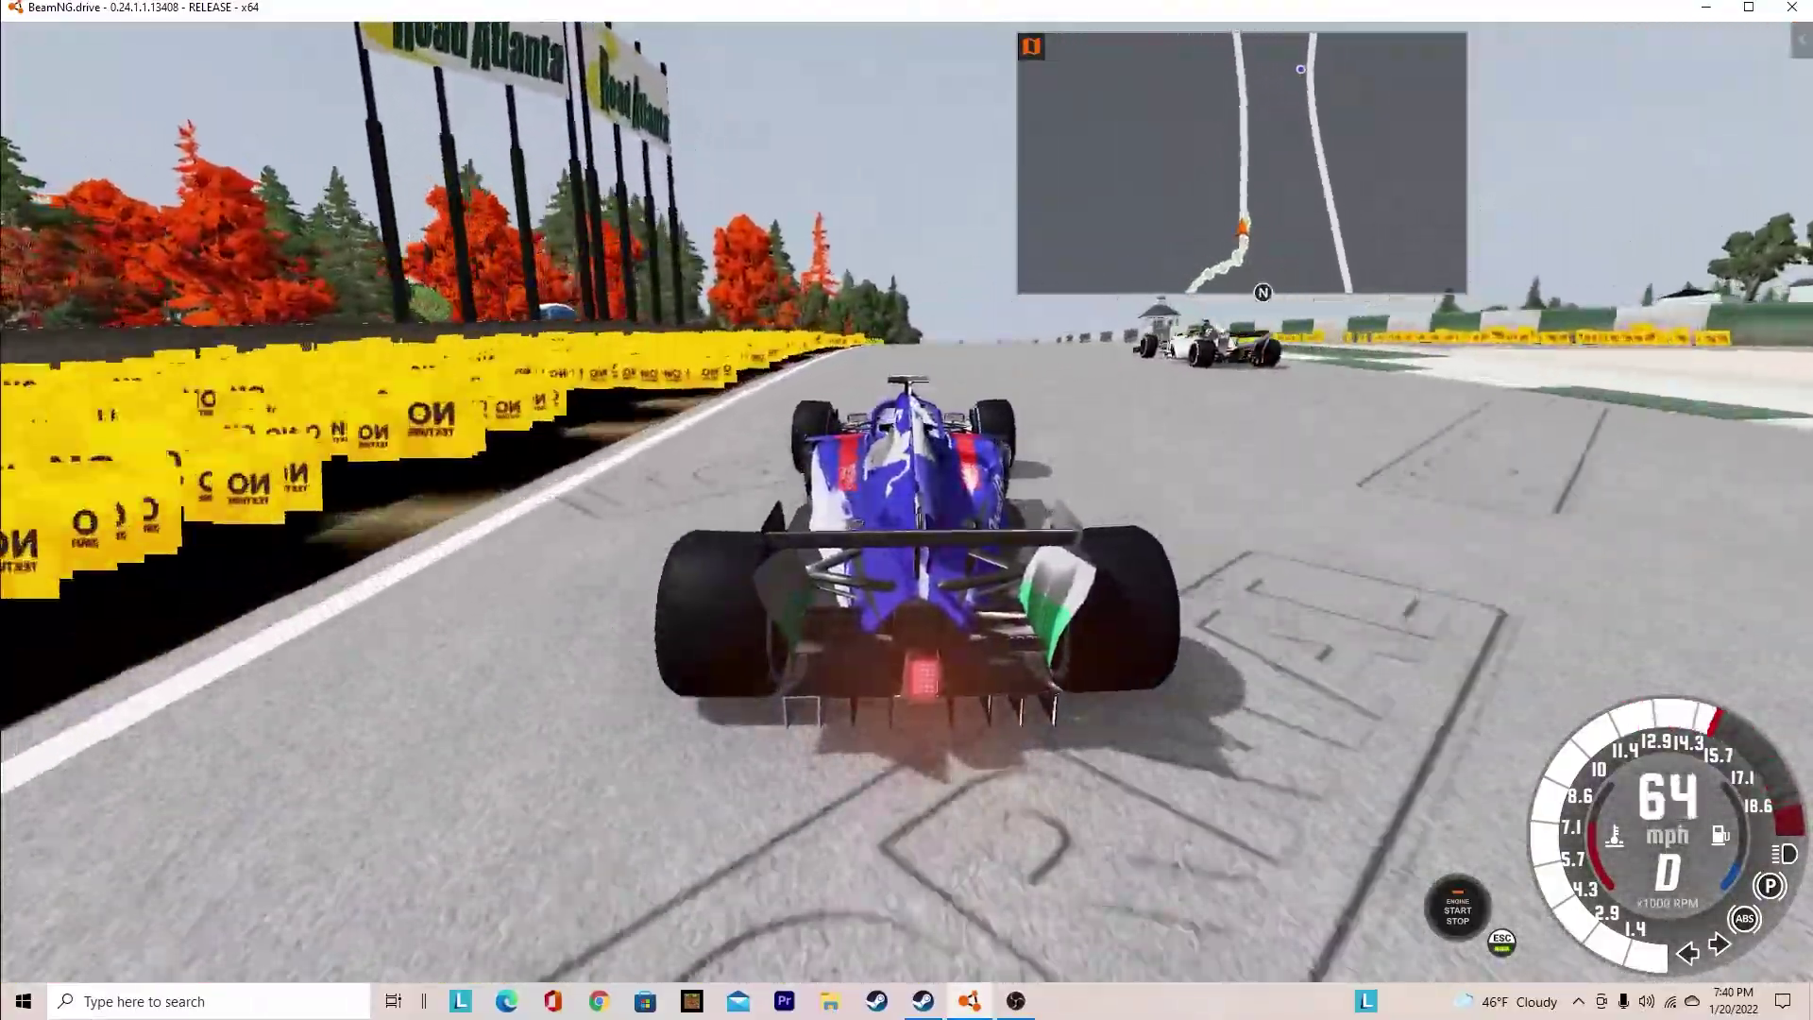
key("Up")
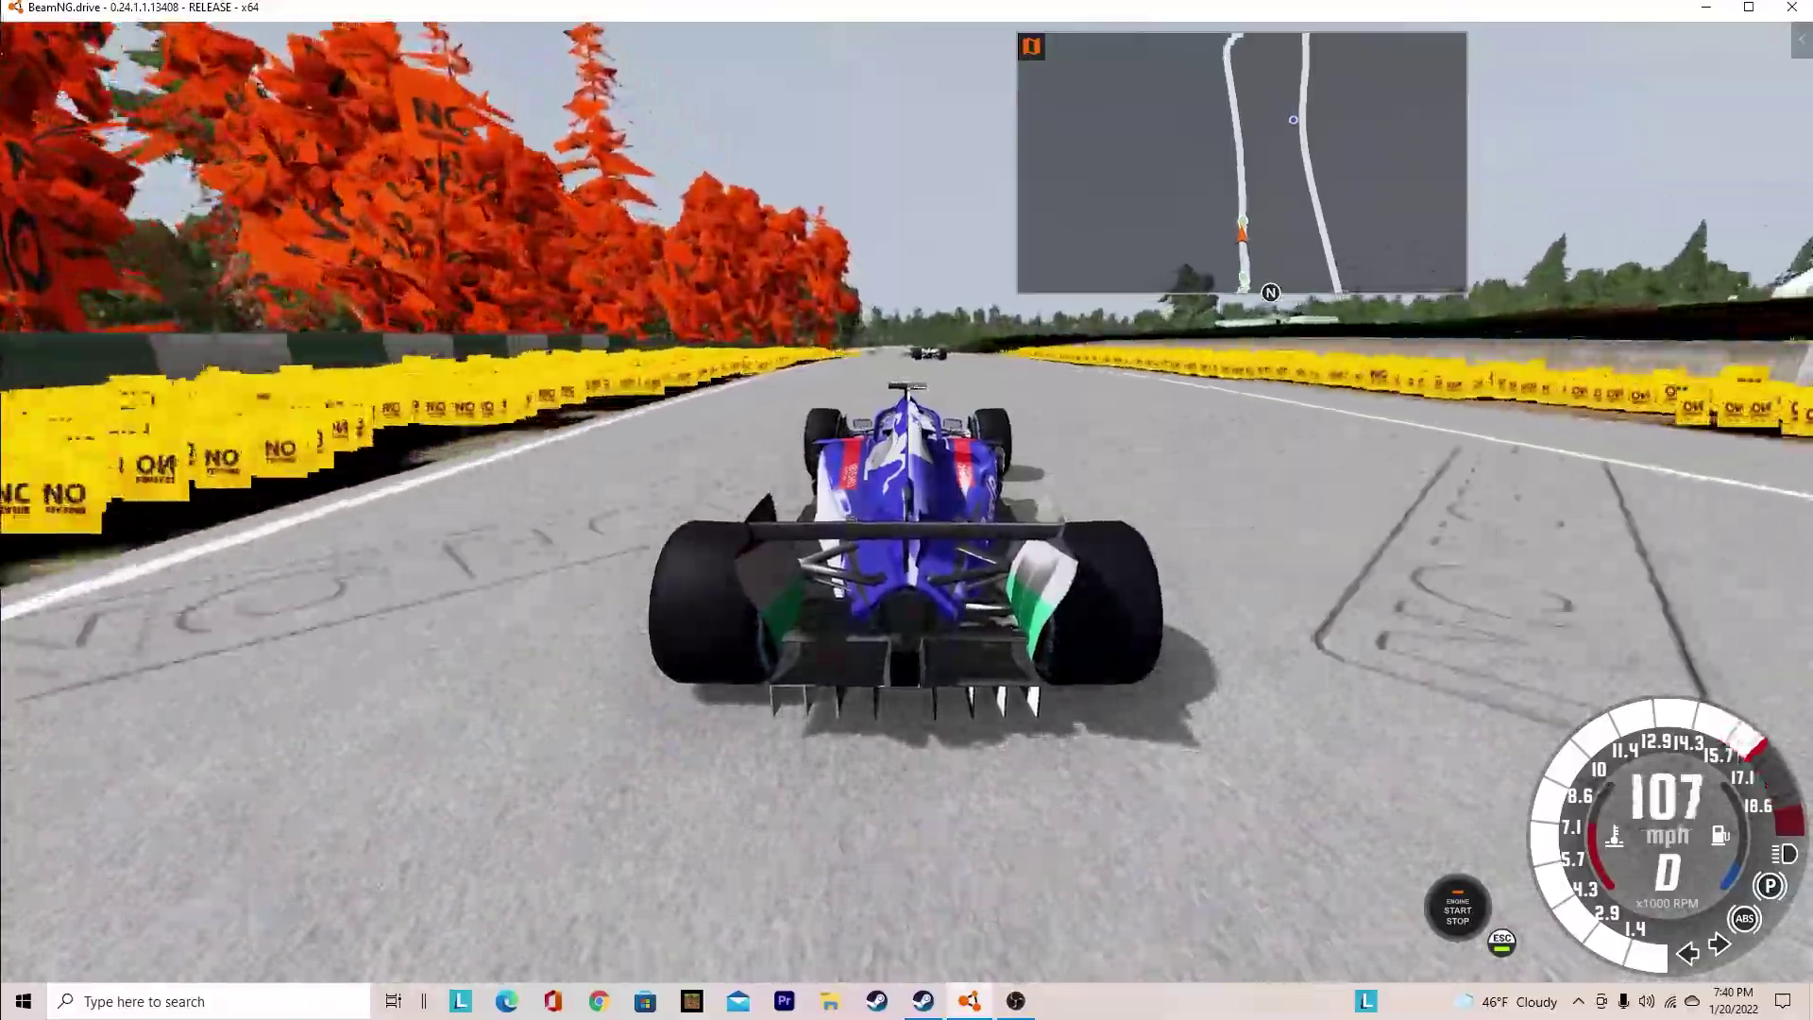
key("Up")
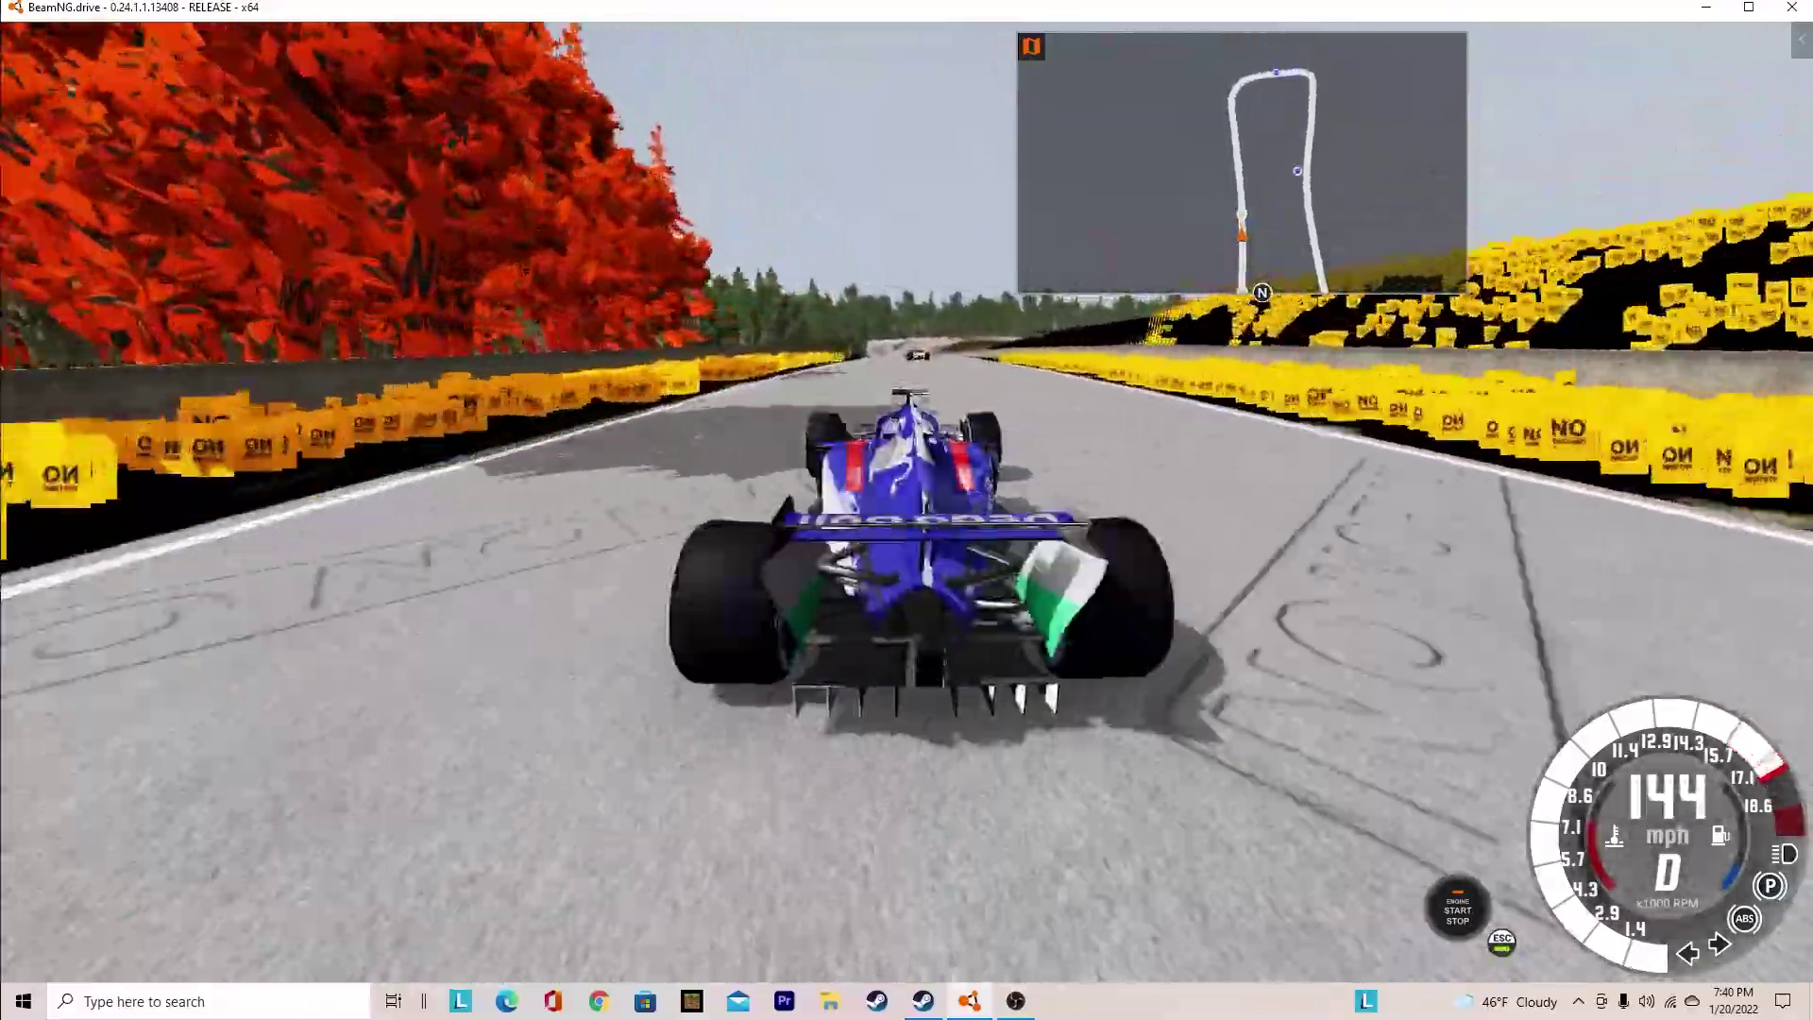
key("Up")
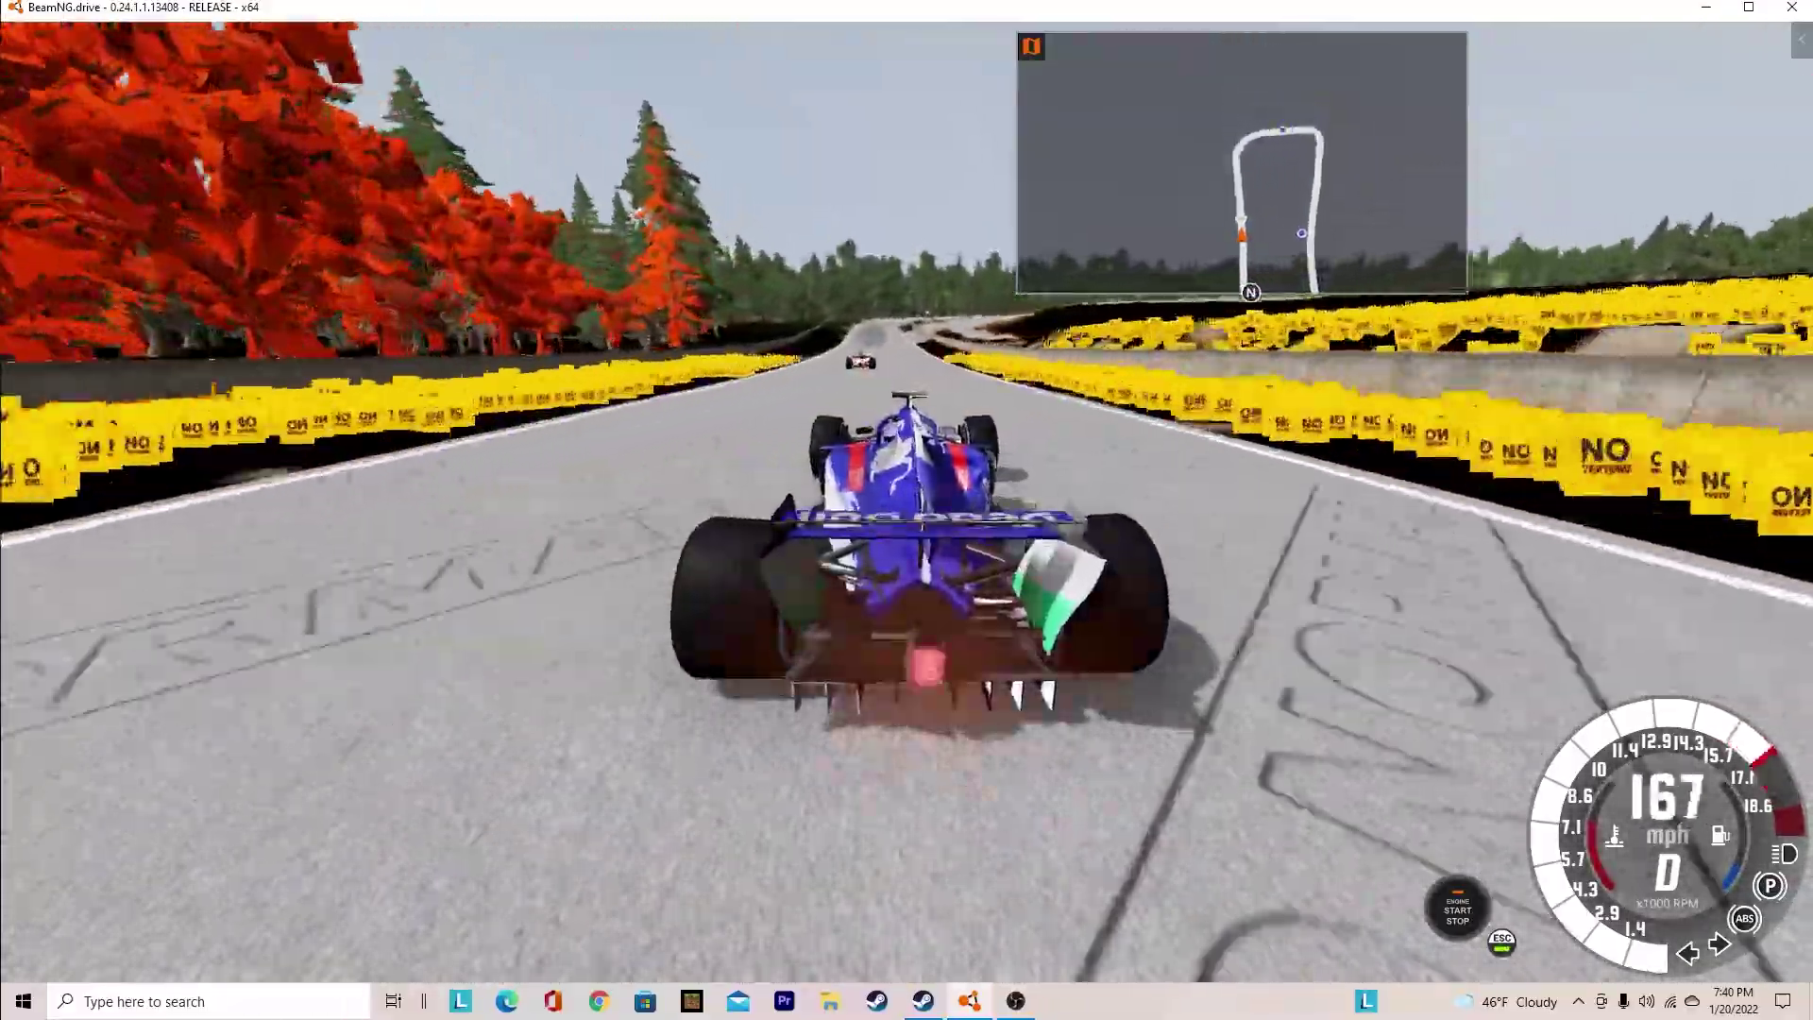
key("Down")
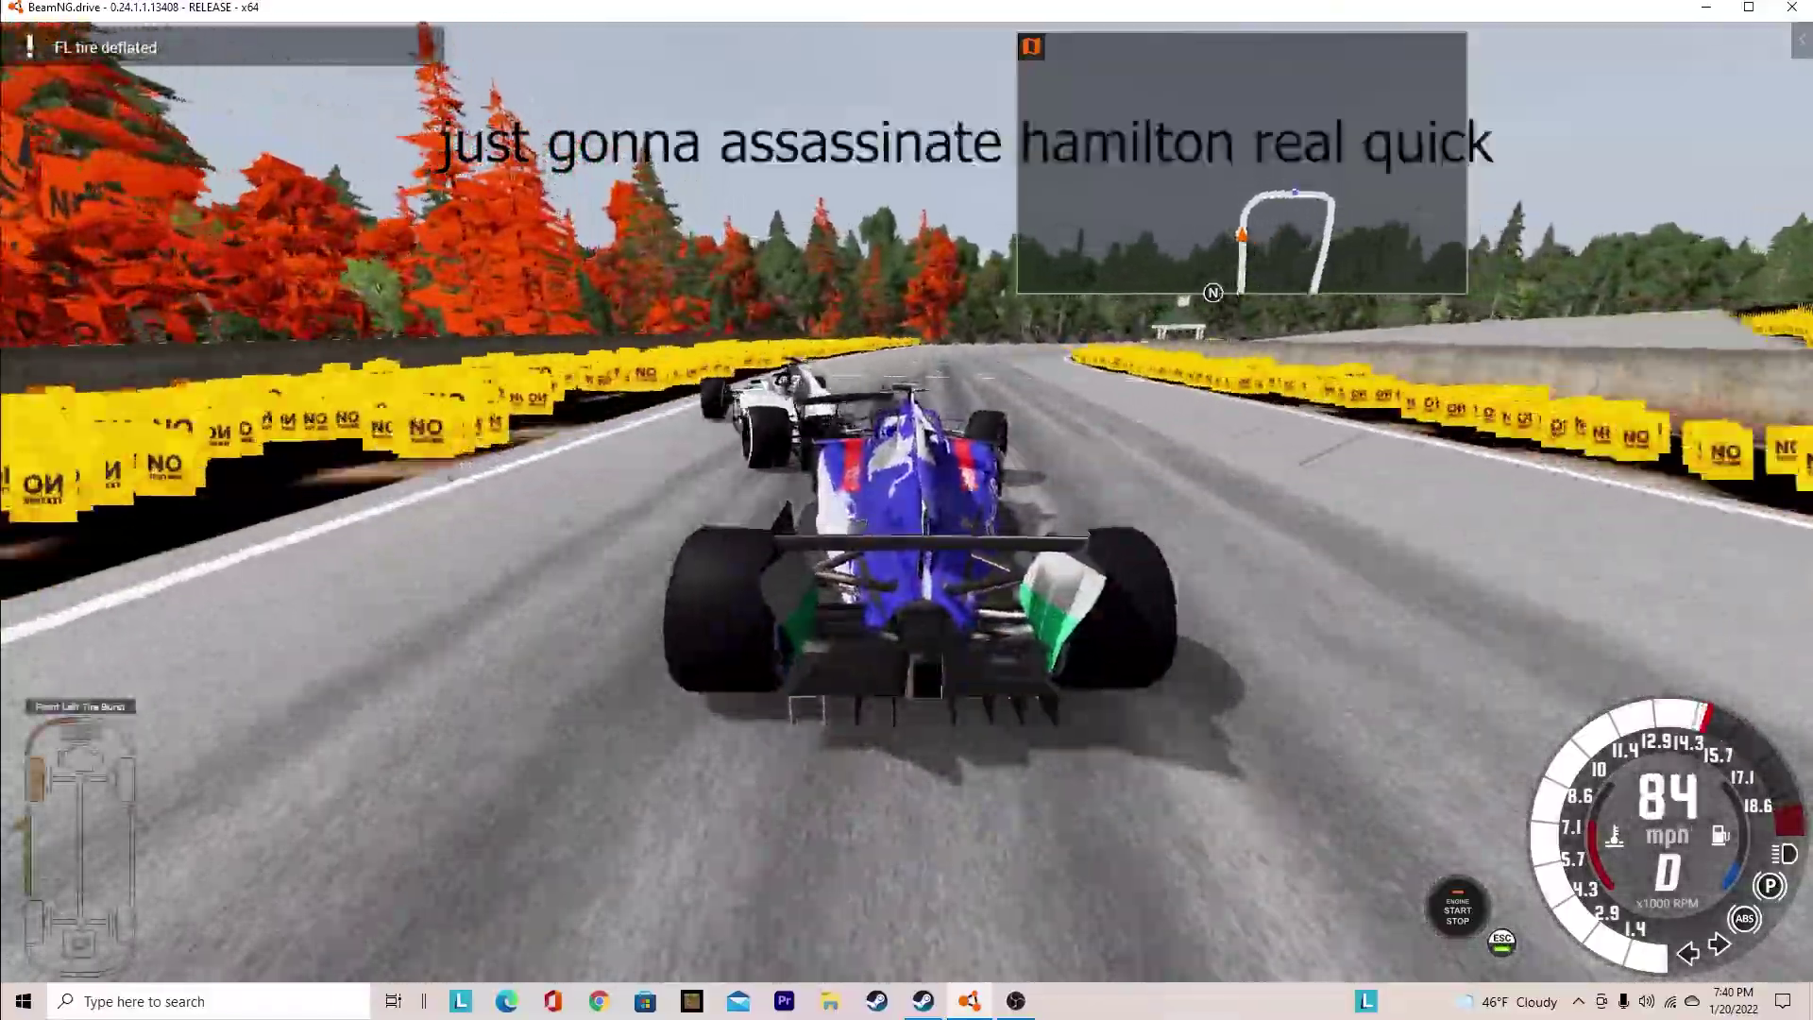
key("Left")
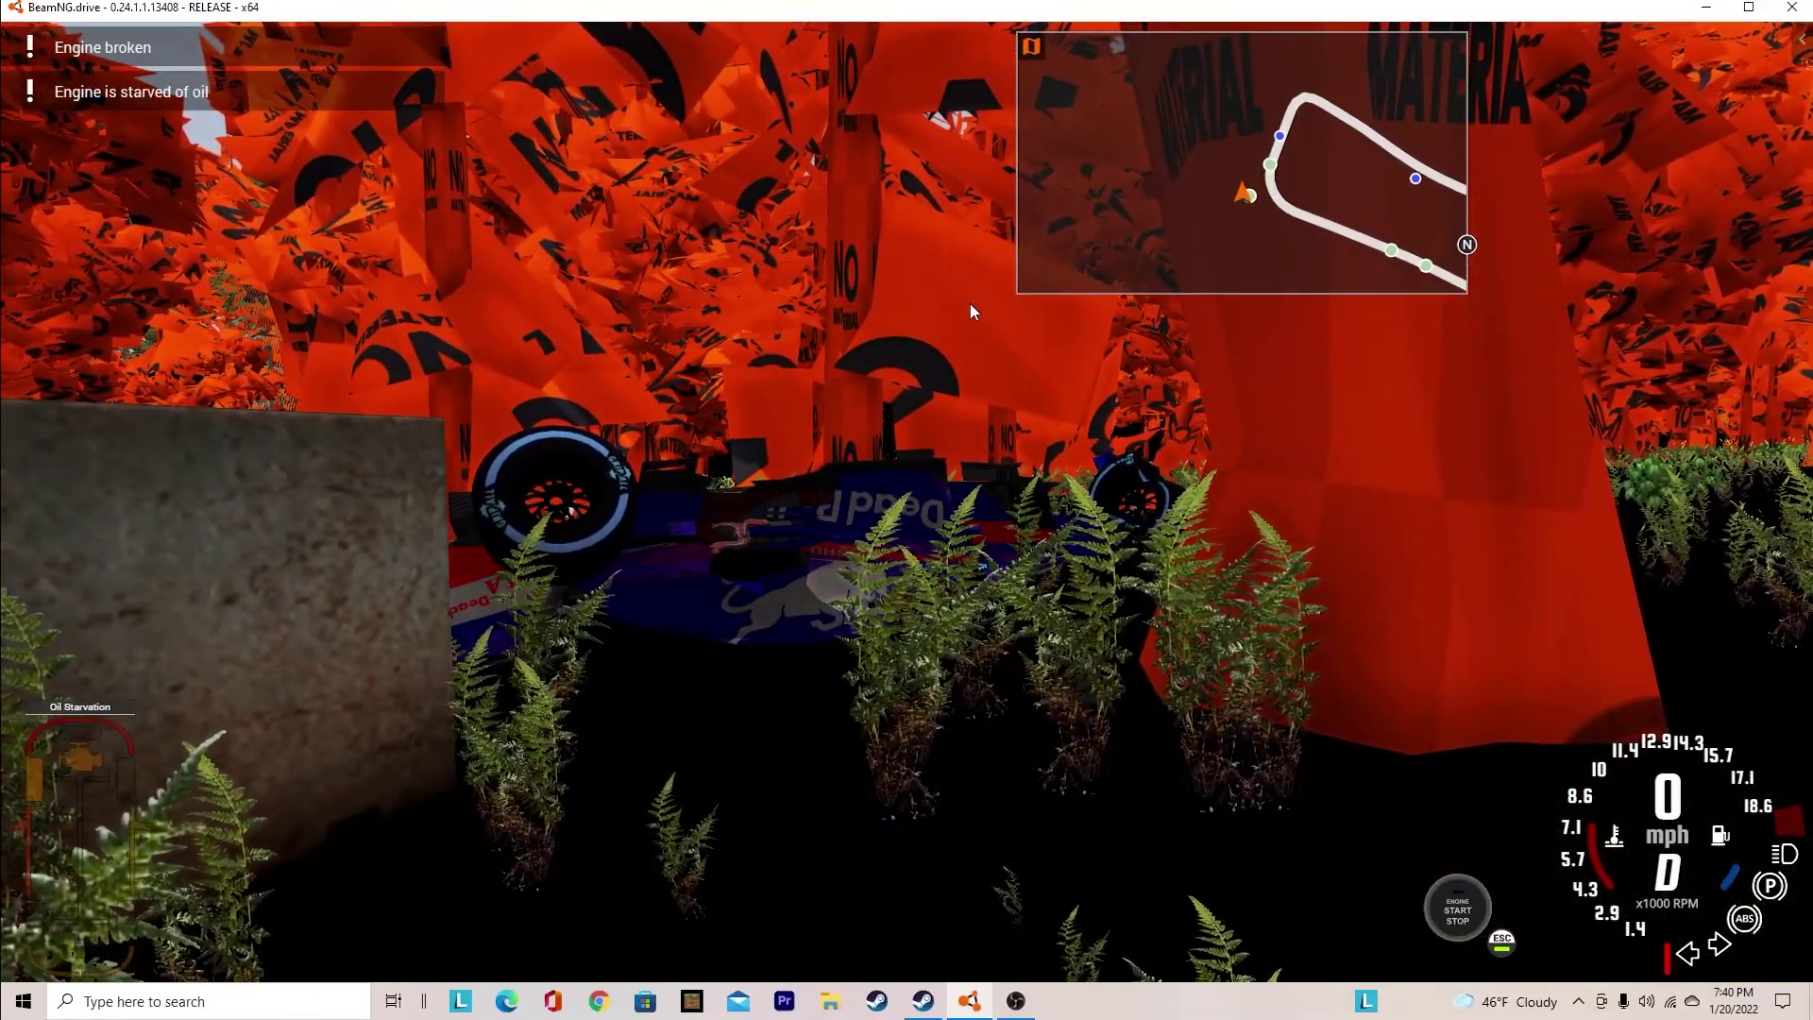
Reset the crashed Dead Bull car to the start straight and cycle through the other race cars
key("Home")
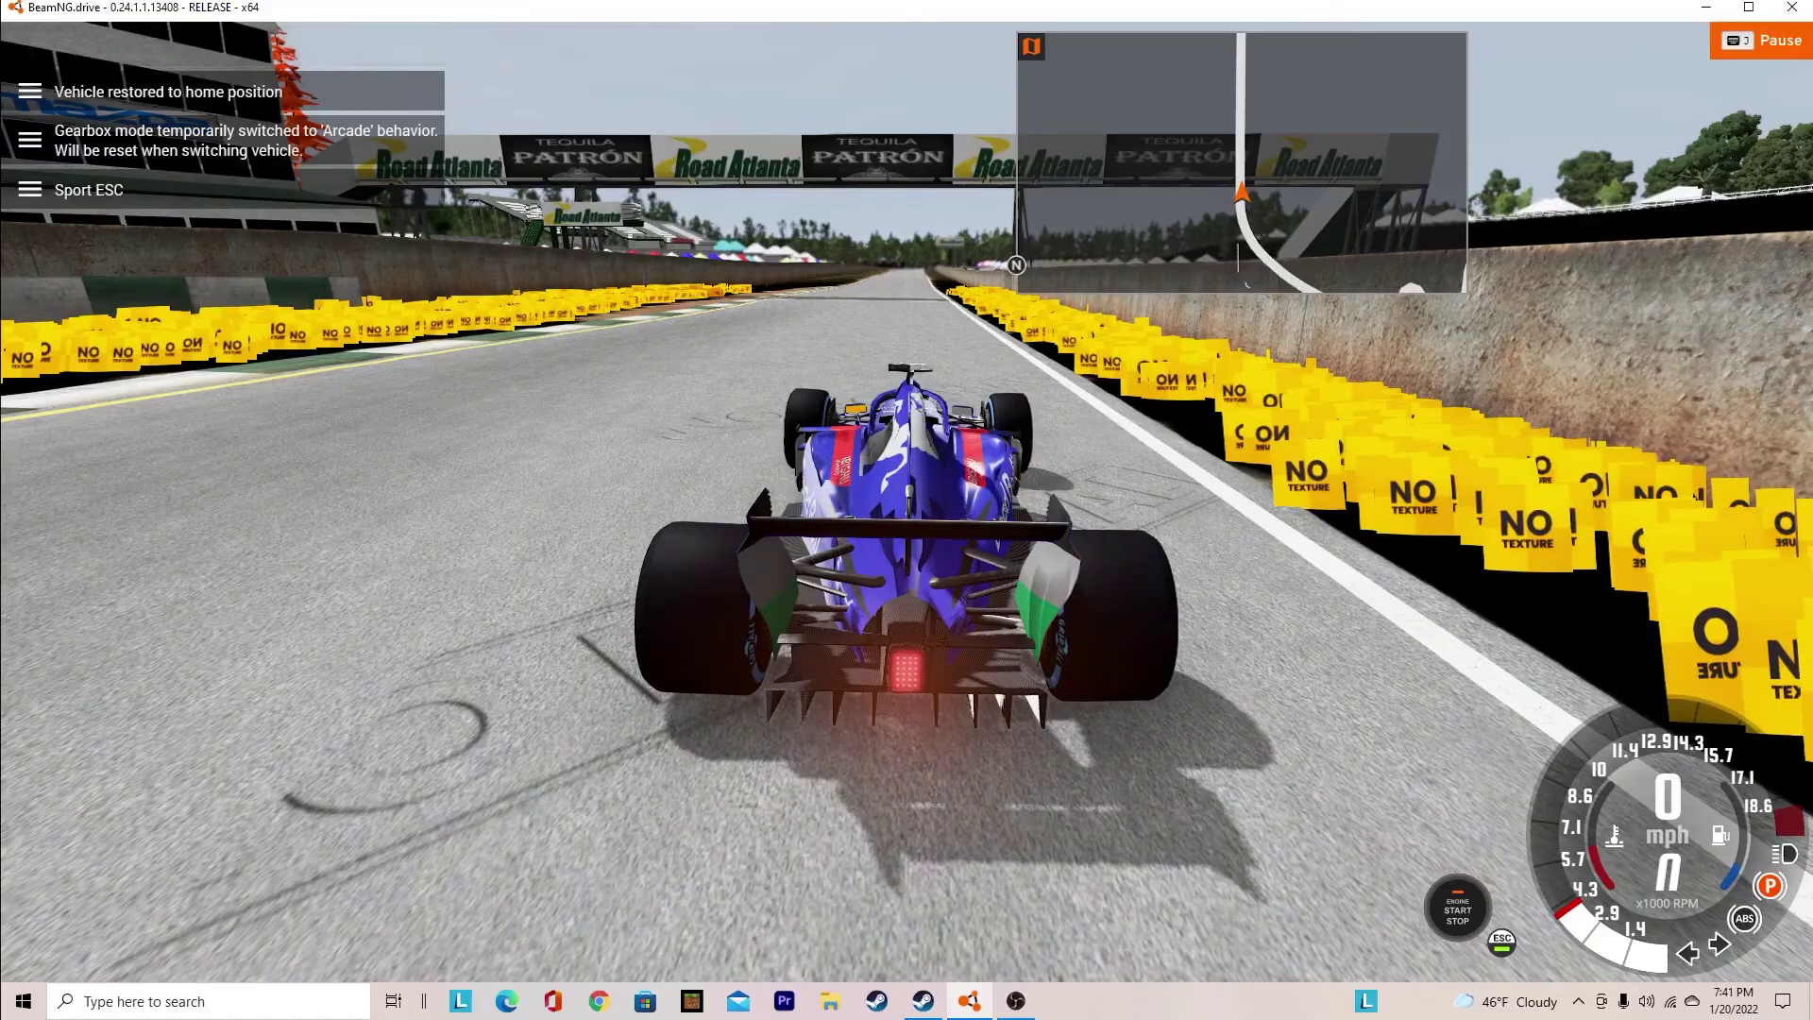
key("Tab")
key("Tab")
key("Tab")
key("Tab")
key("Tab")
key("Tab")
key("Tab")
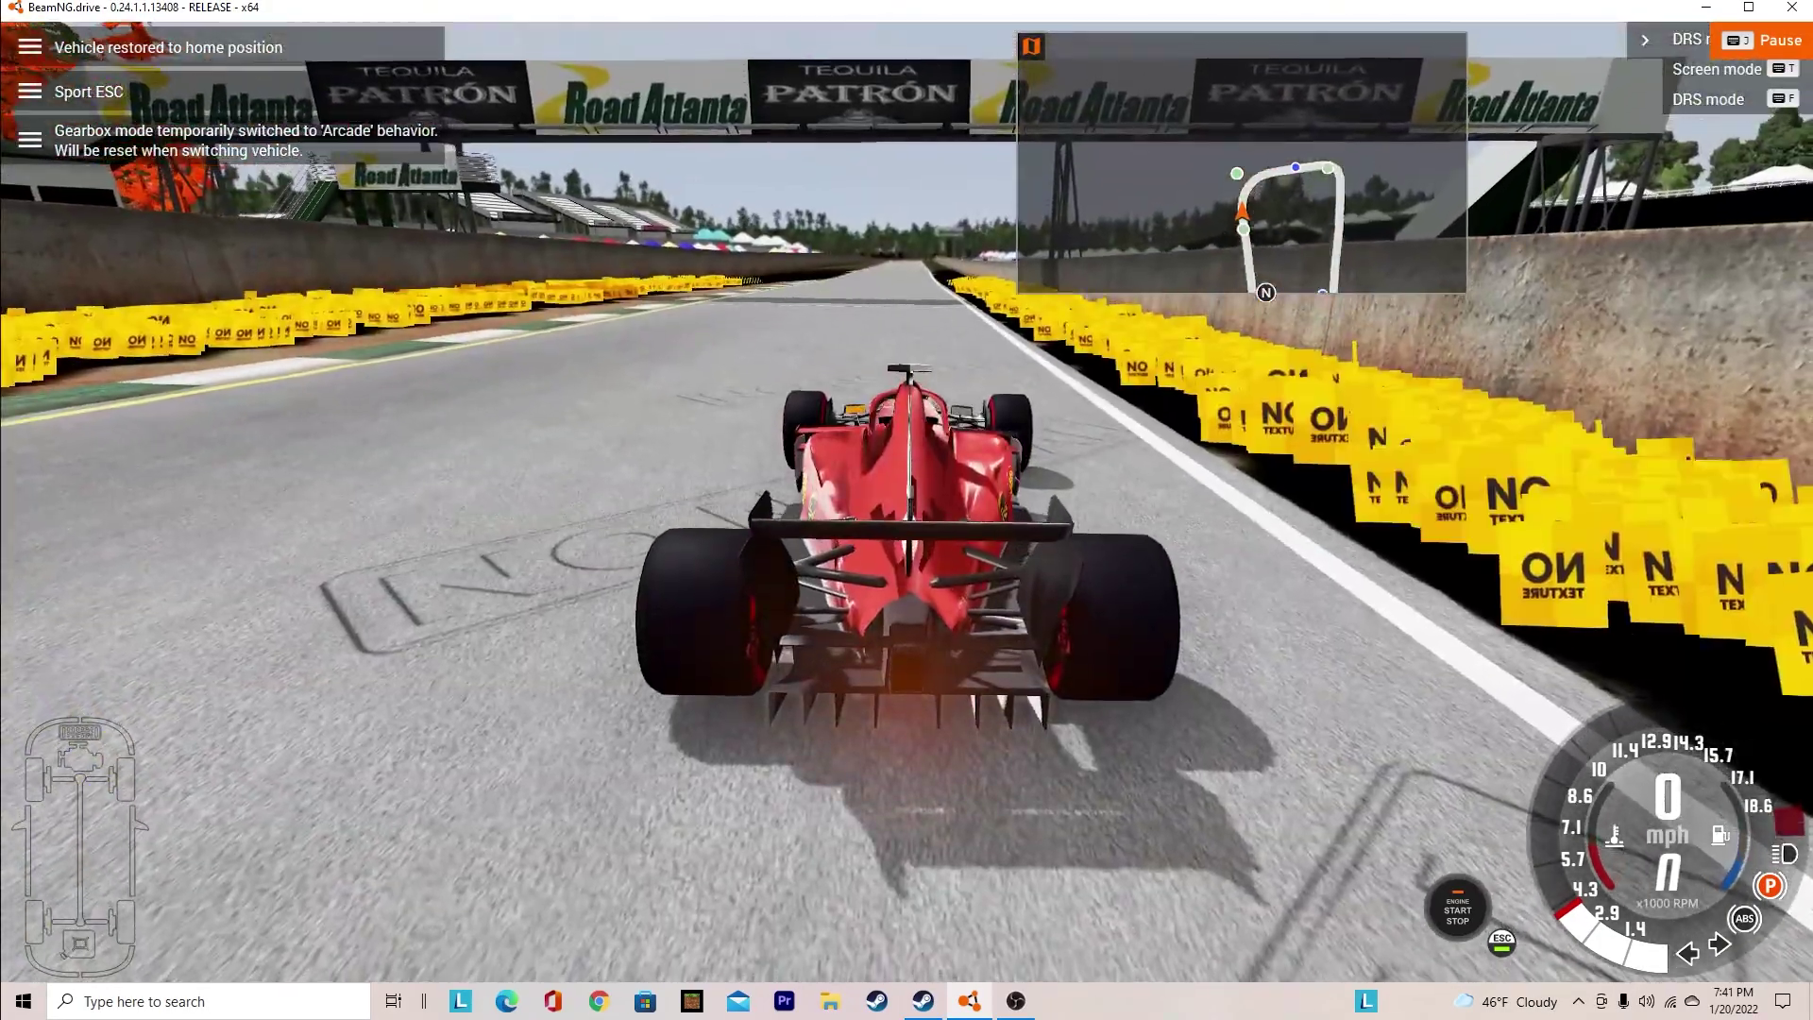
key("Tab")
key("Tab")
key("Tab")
key("Tab")
key("Tab")
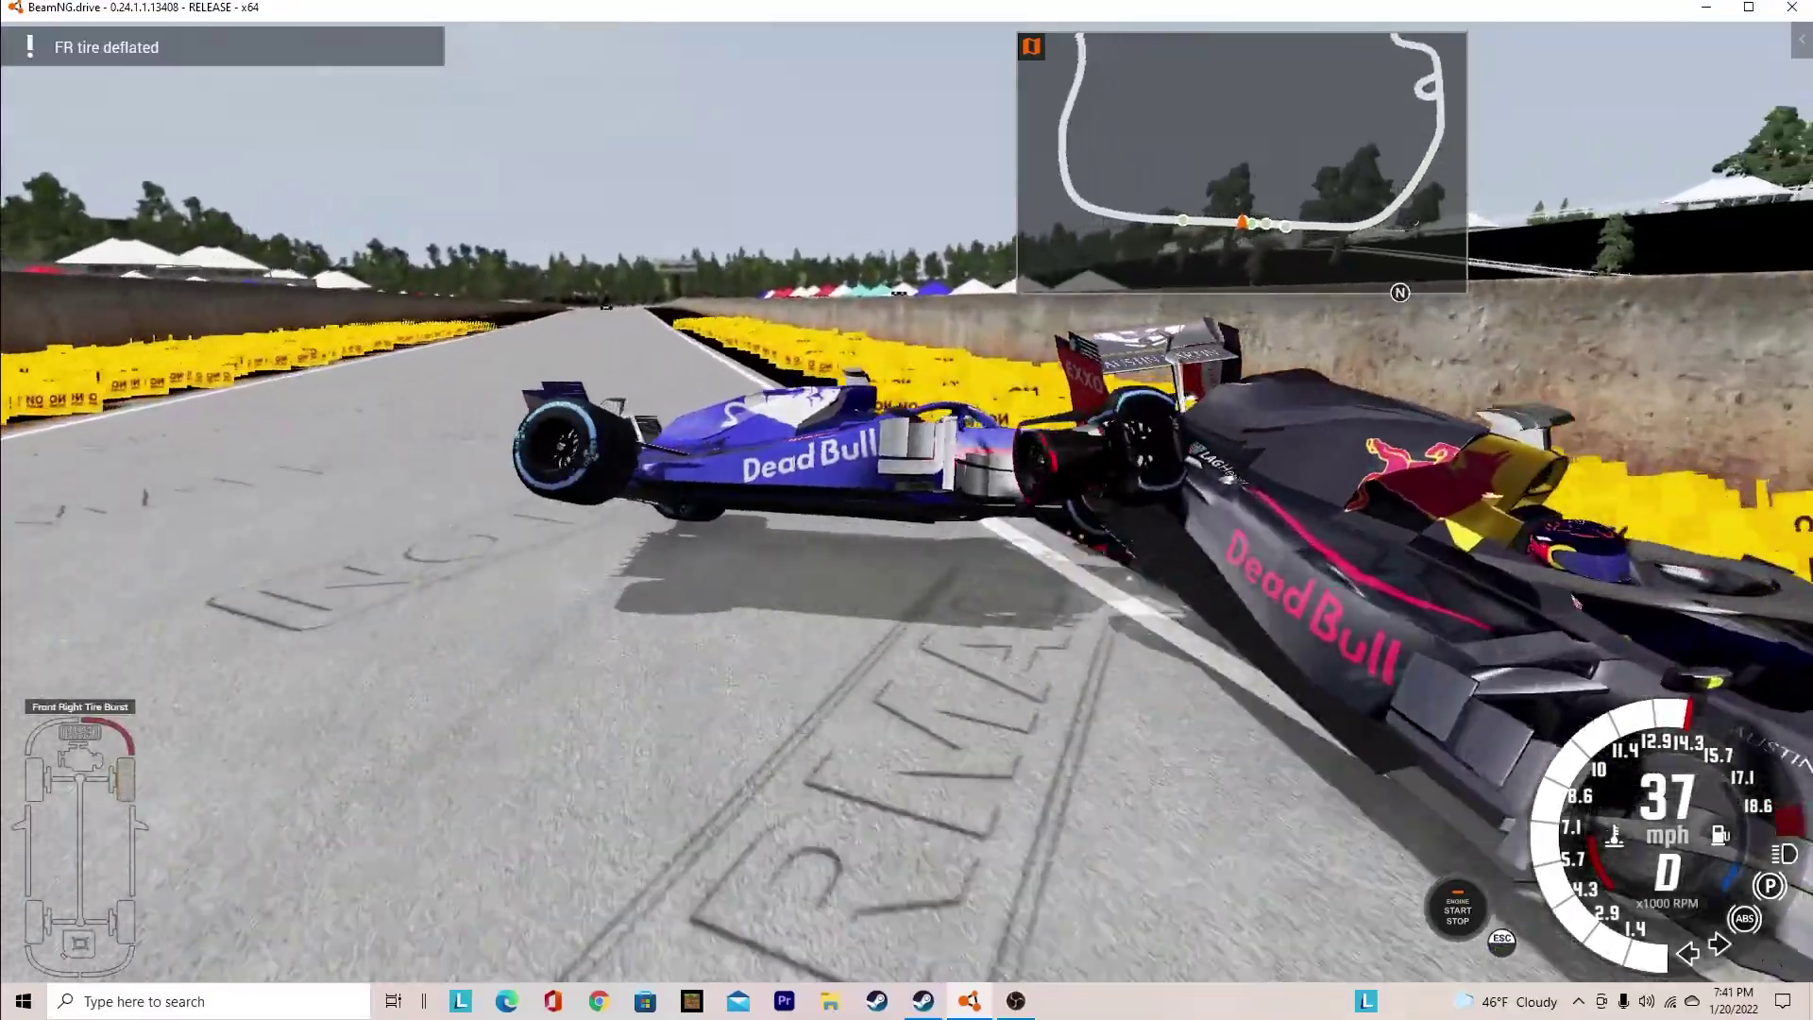
Reset to the start straight again, shift into drive, launch and brake to a stop
key("Home")
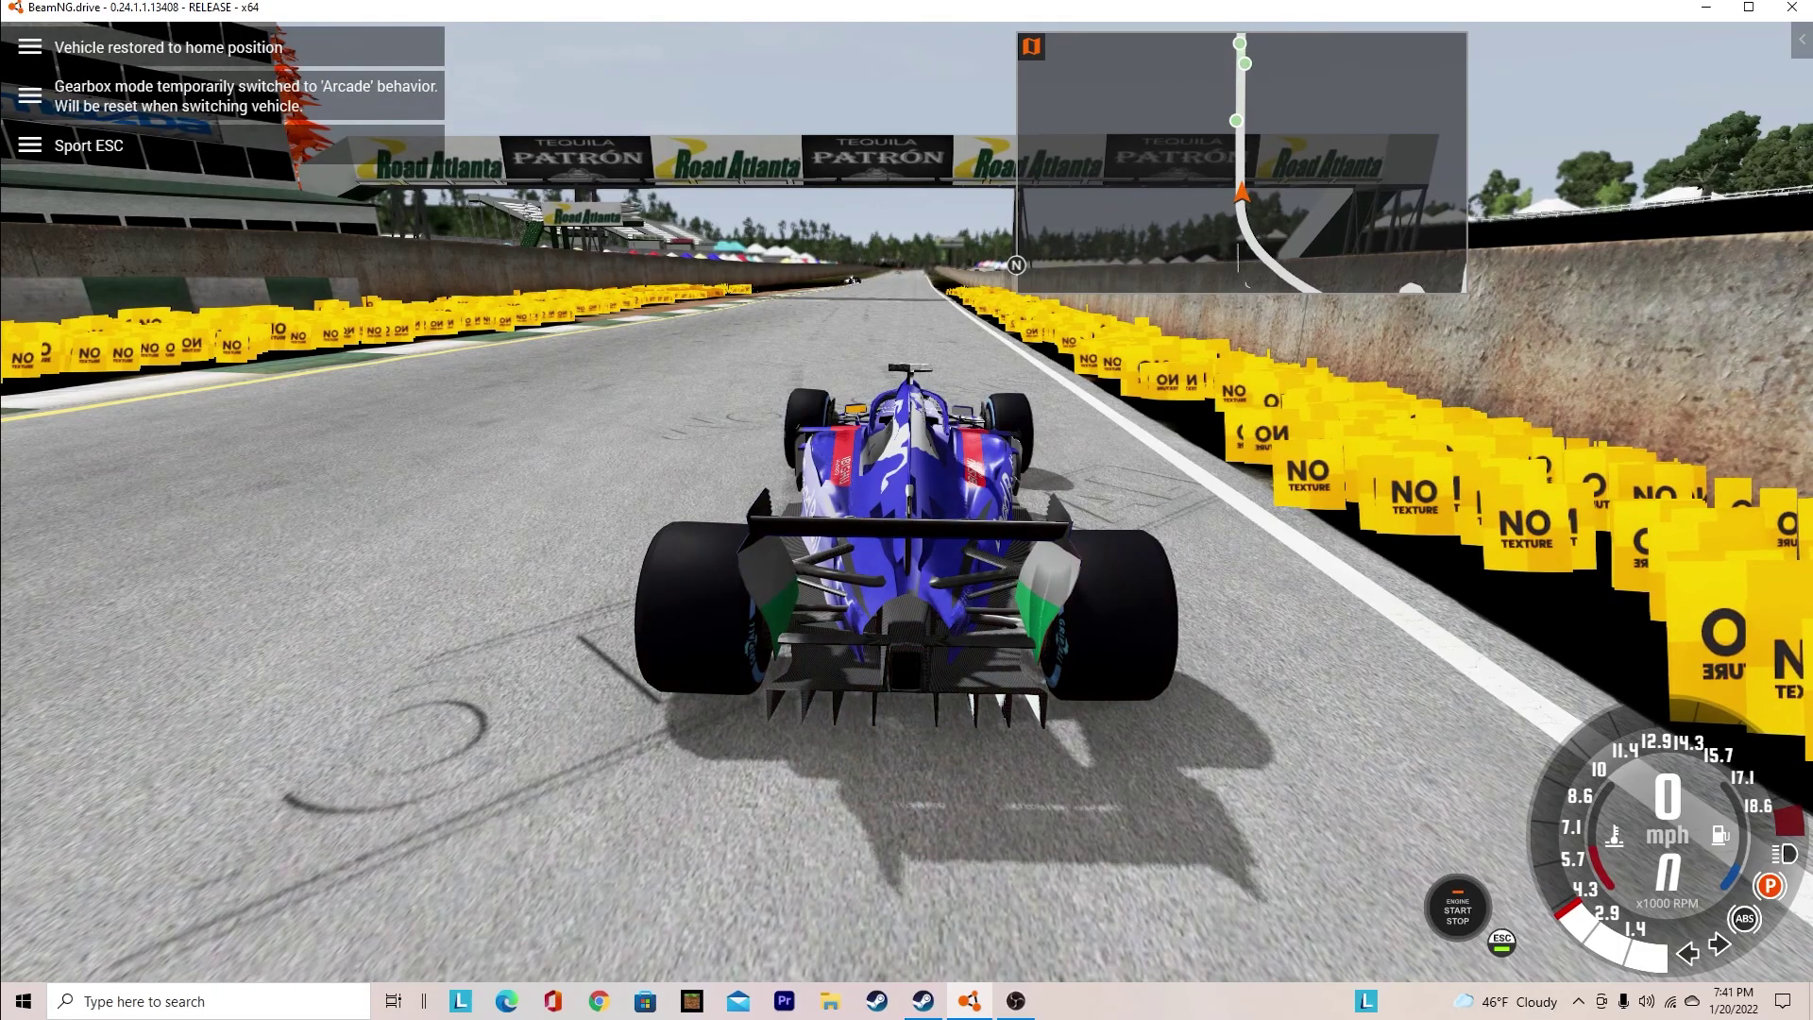
key("Up")
key("Down")
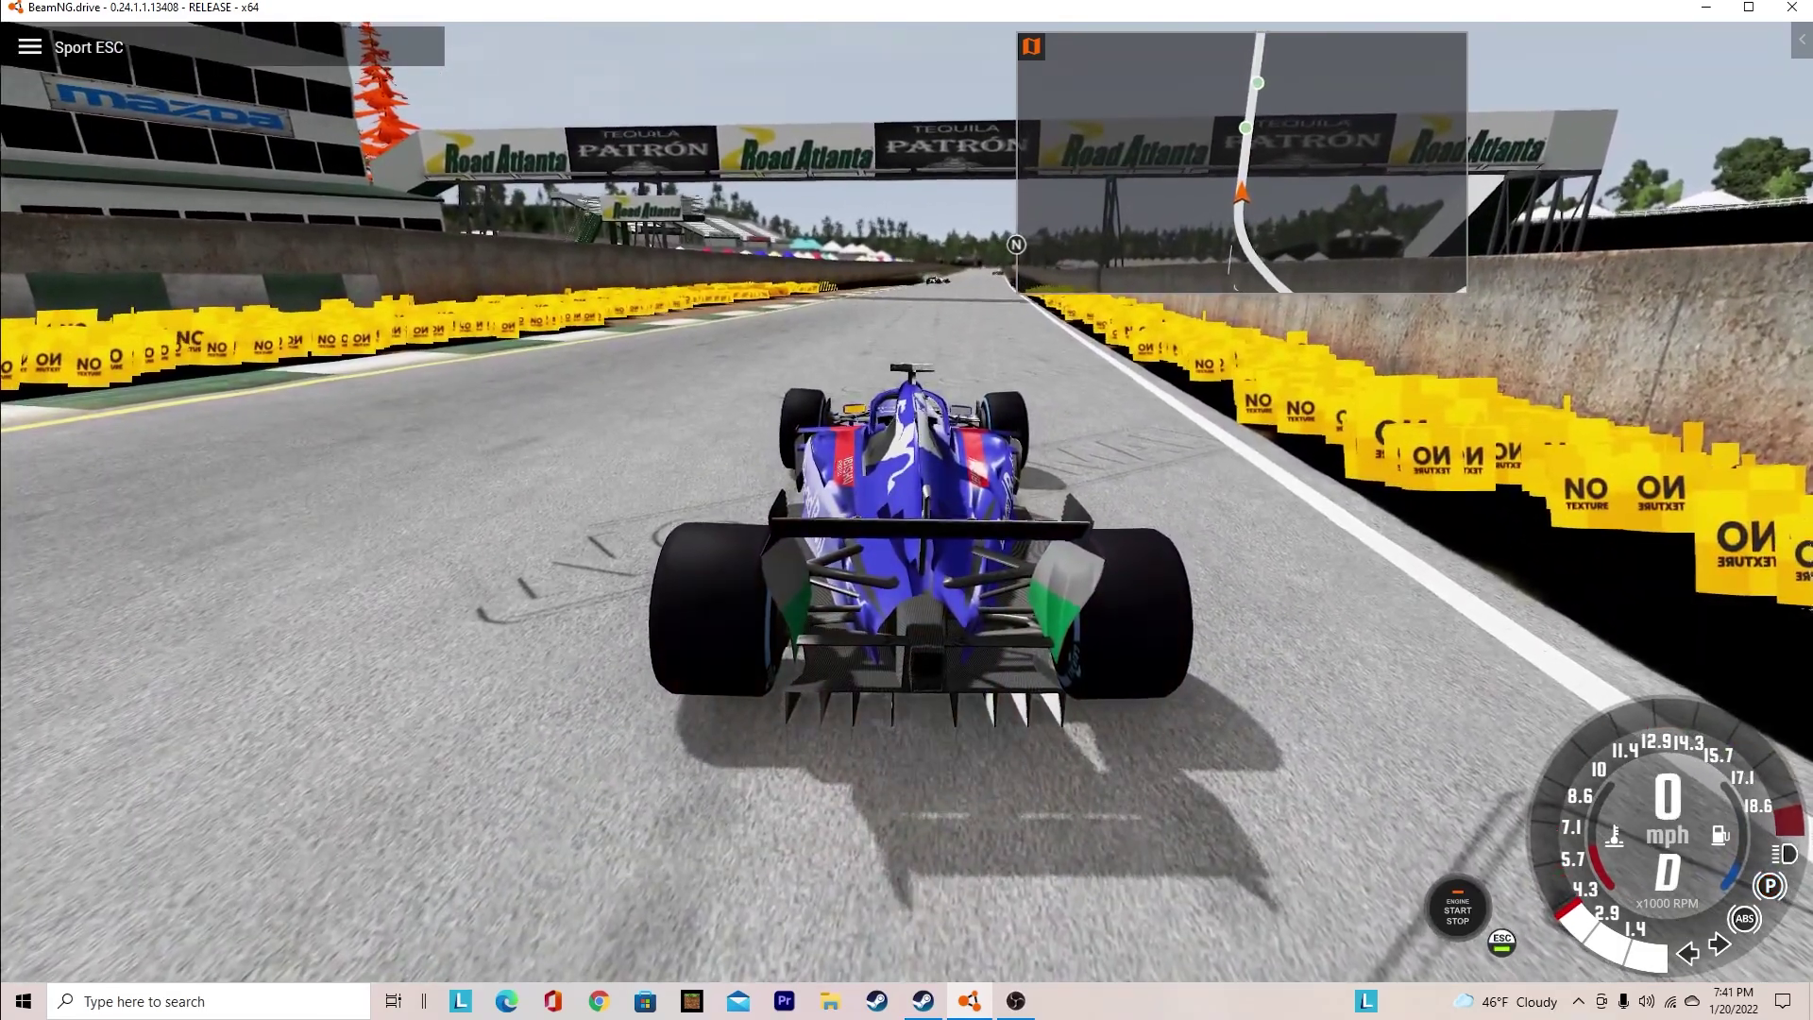